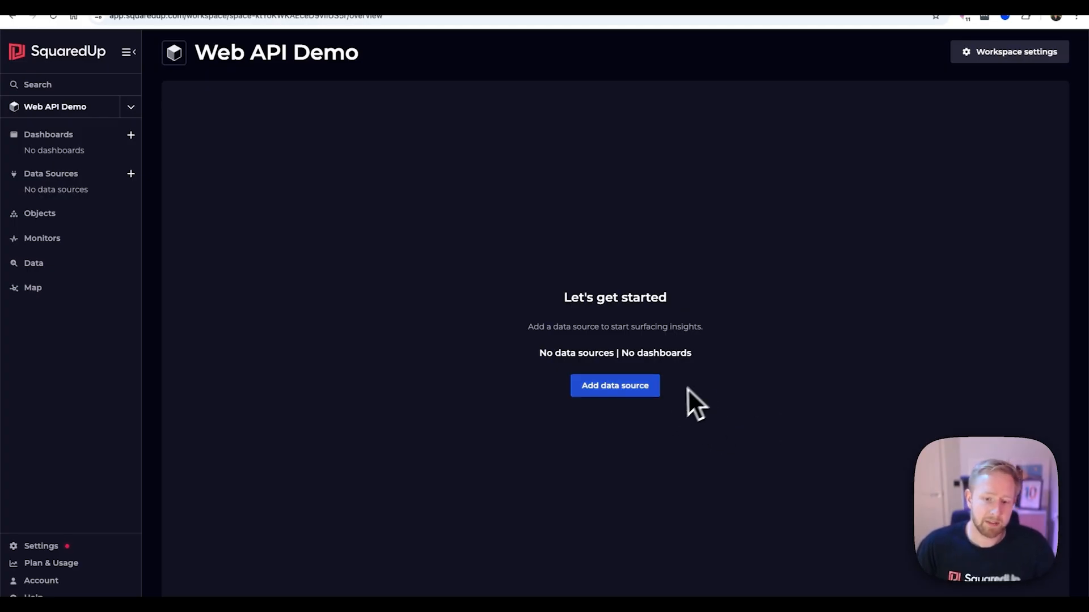
- Search the available data sources for "web api" and open the setup of the cloud Web API data source
click(653, 388)
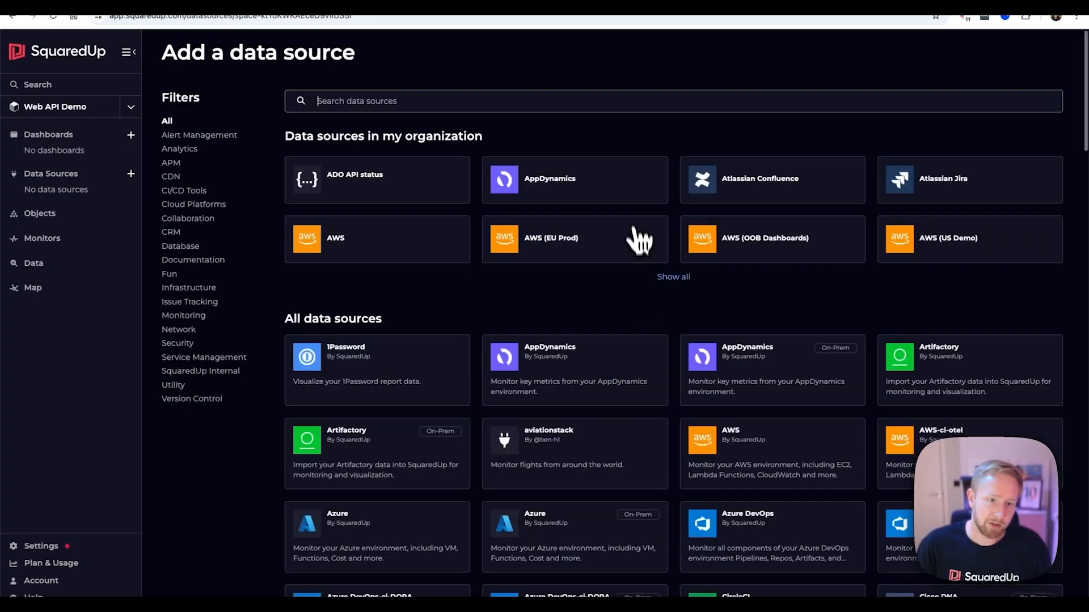
text(web api)
scroll(613, 363, down, 4)
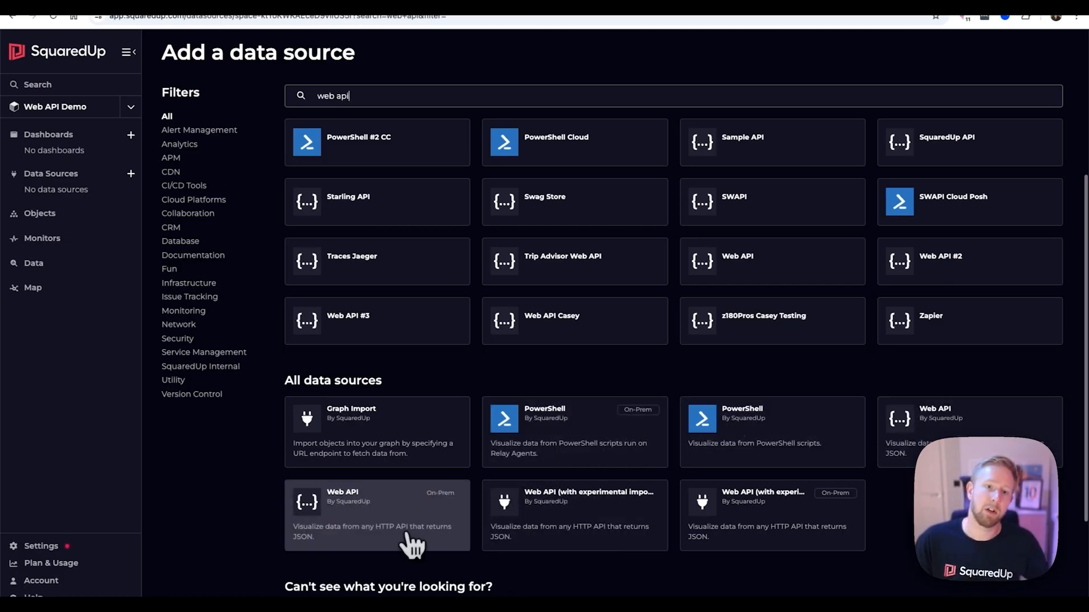
click(1001, 434)
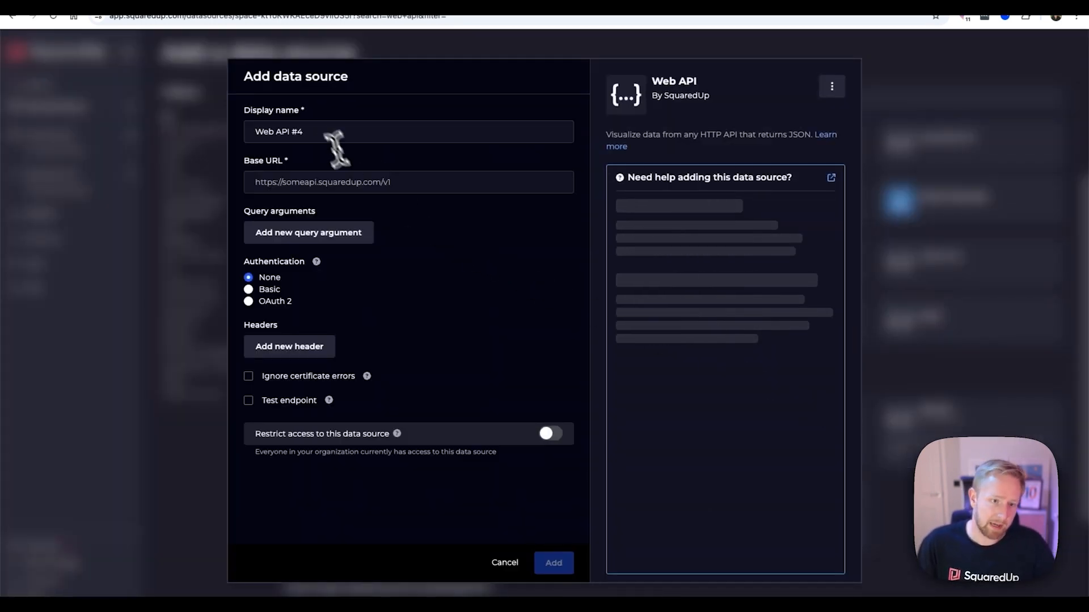
- Set the new data source's display name to EA API
drag(306, 131, 257, 131)
text(EA)
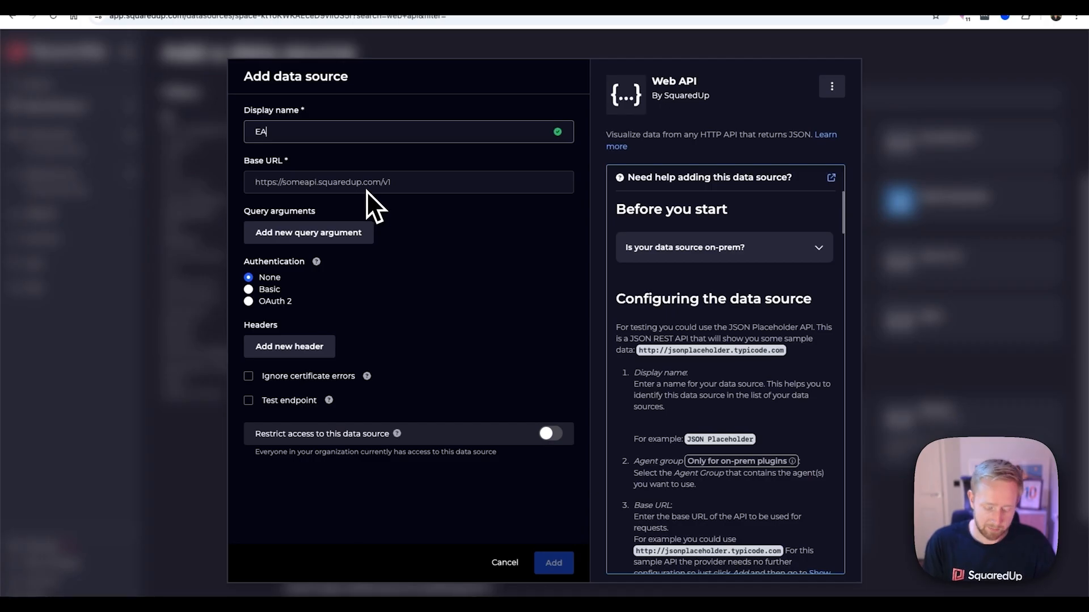
text( P)
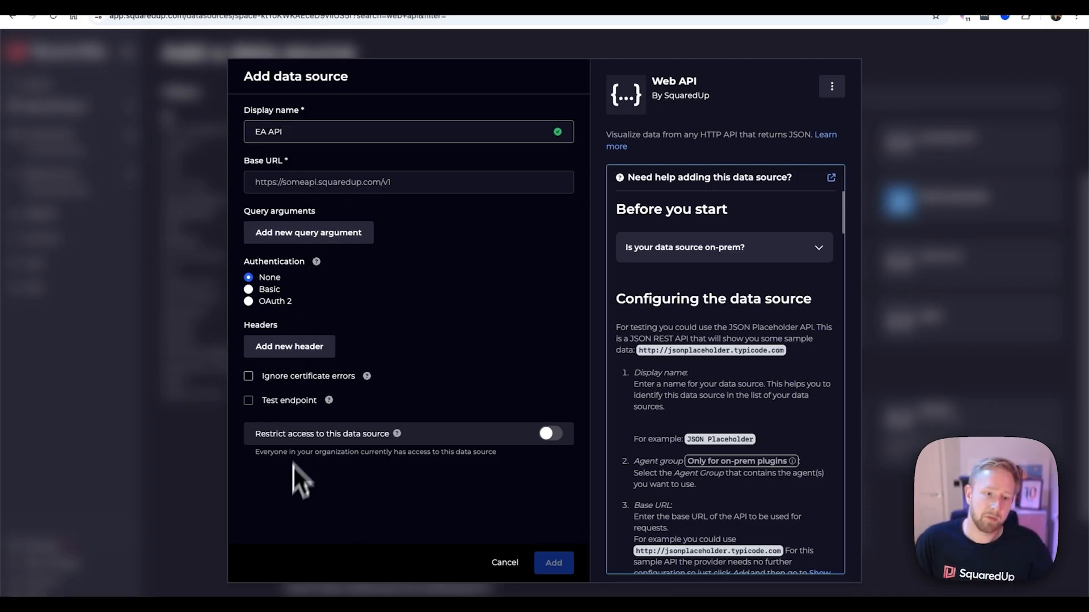
click(335, 186)
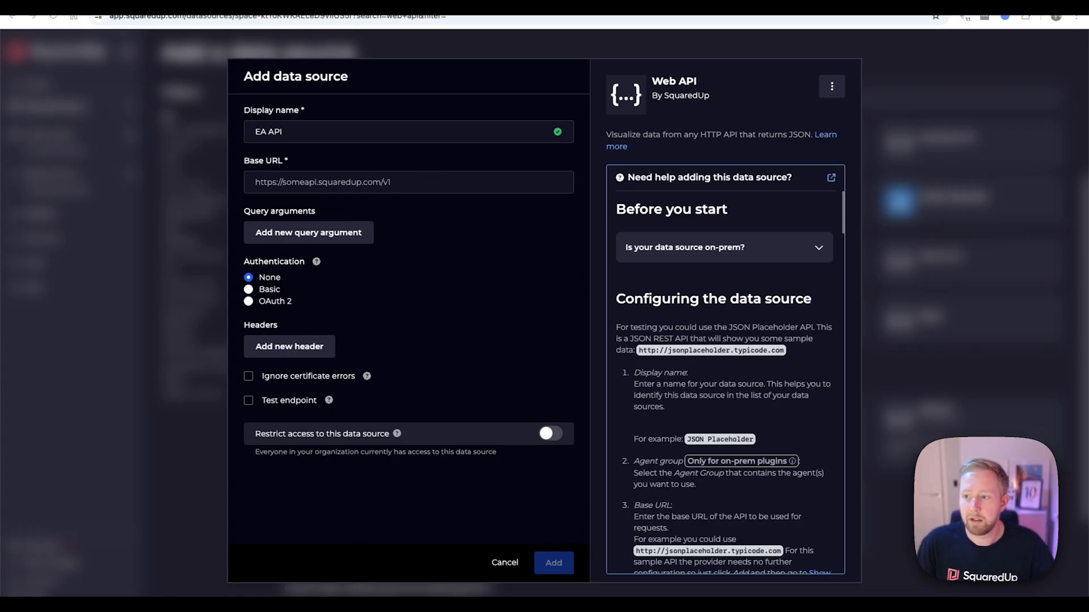
click(396, 182)
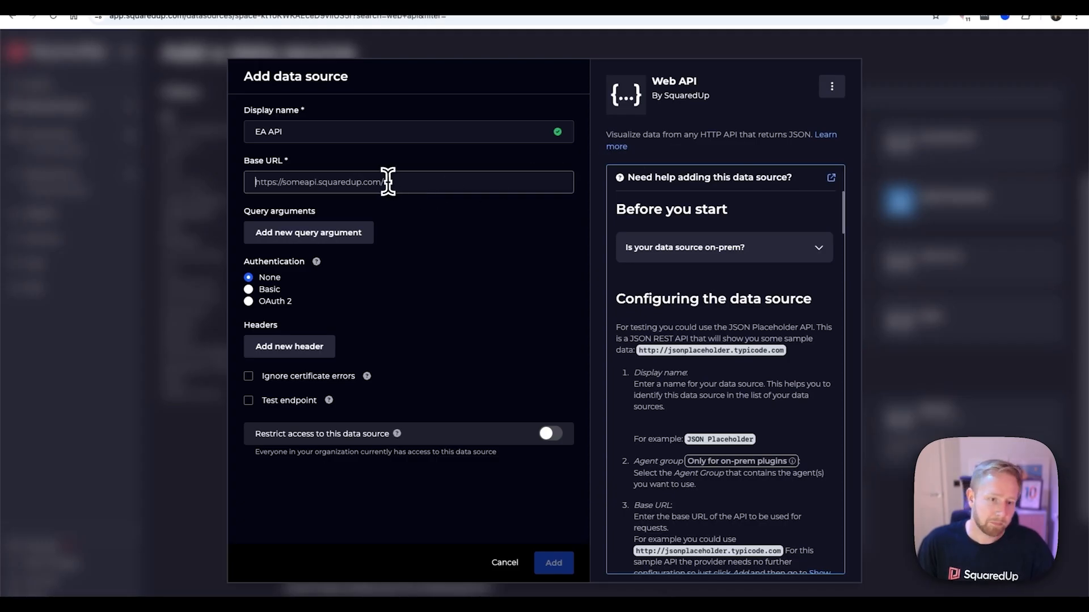
text(- https://environment.data.gov.uk/)
click(263, 182)
key(BackSpace)
key(BackSpace)
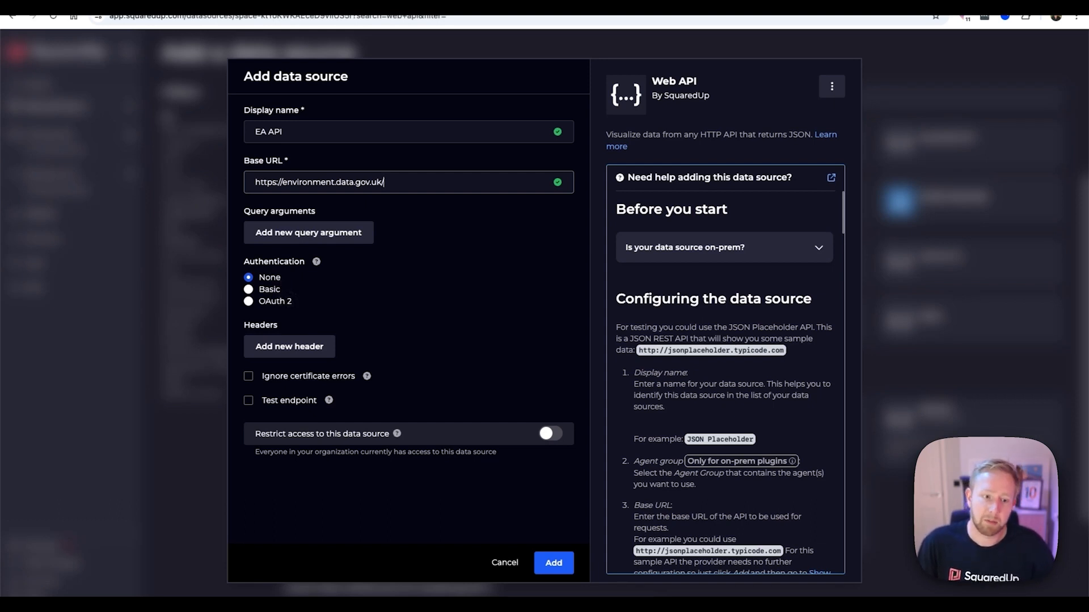
- Review the fields offered by Basic and OAuth 2 authentication and return the authentication to None
click(270, 289)
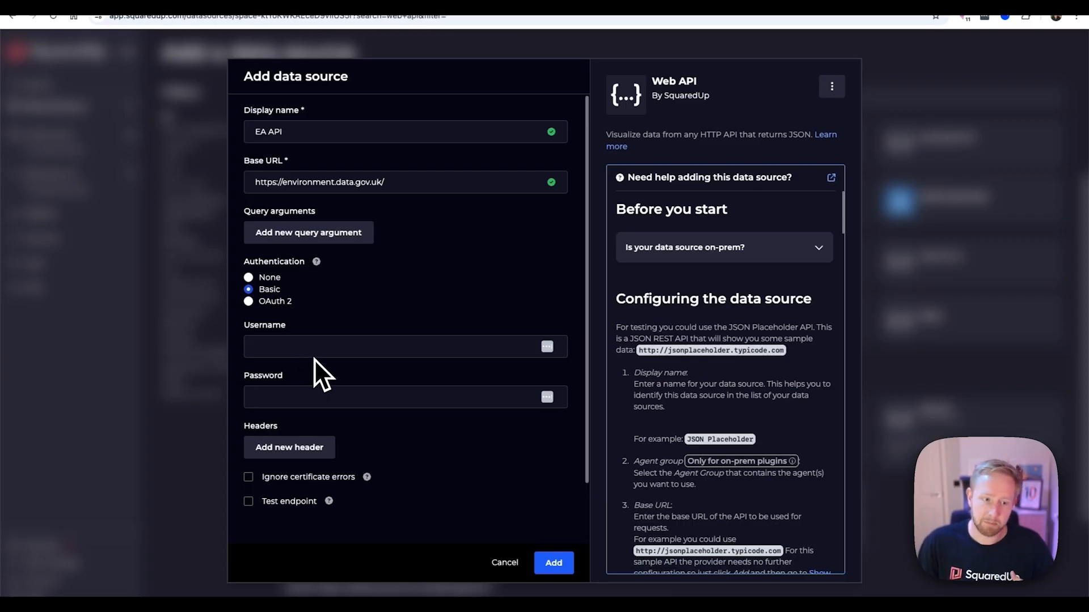
click(285, 302)
scroll(376, 341, down, 1)
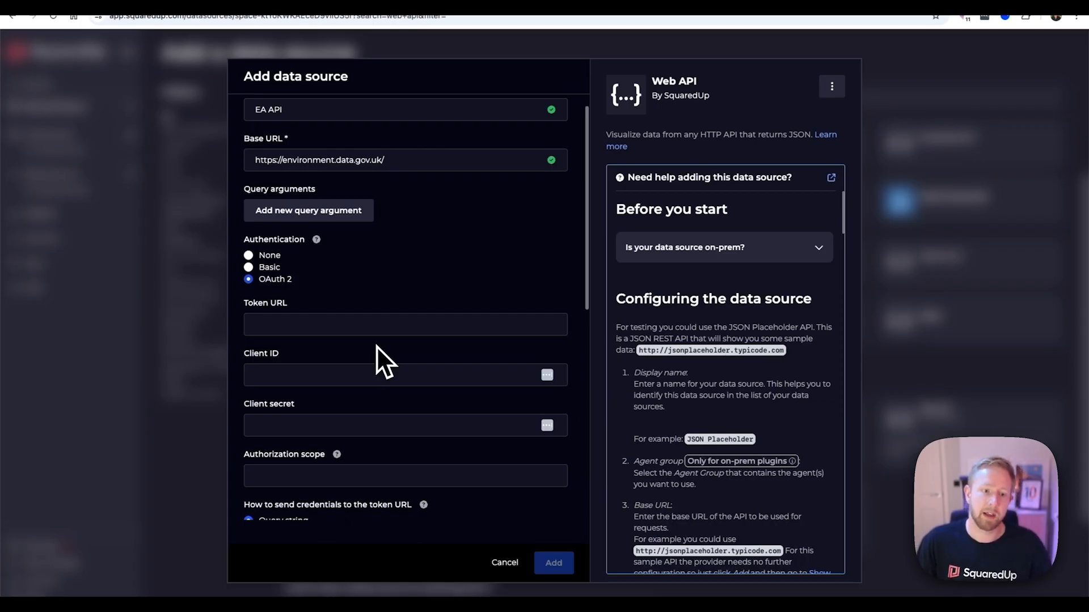
click(315, 321)
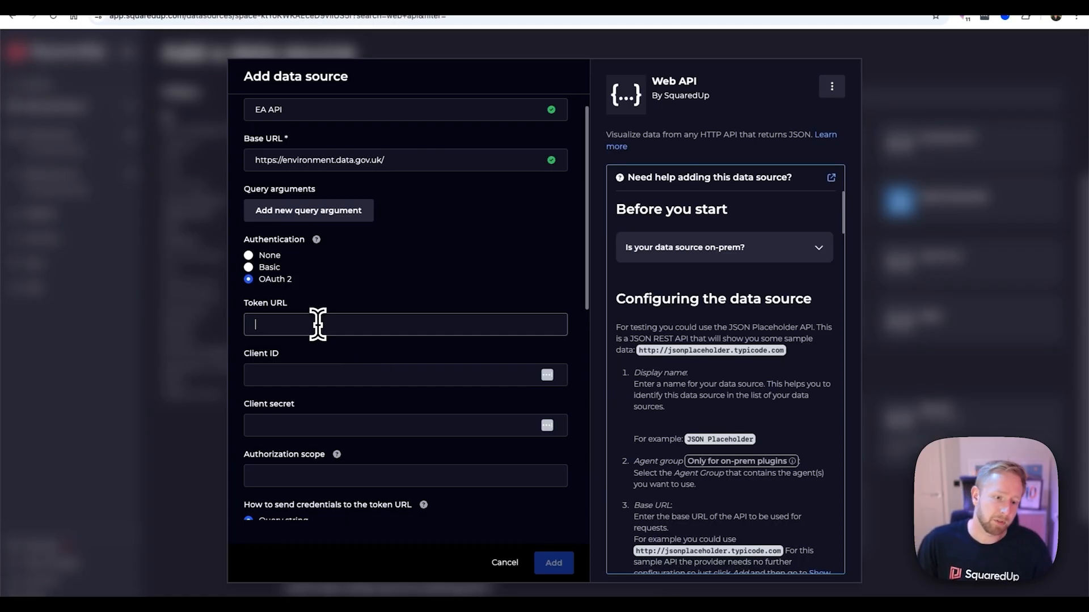
click(310, 377)
click(318, 428)
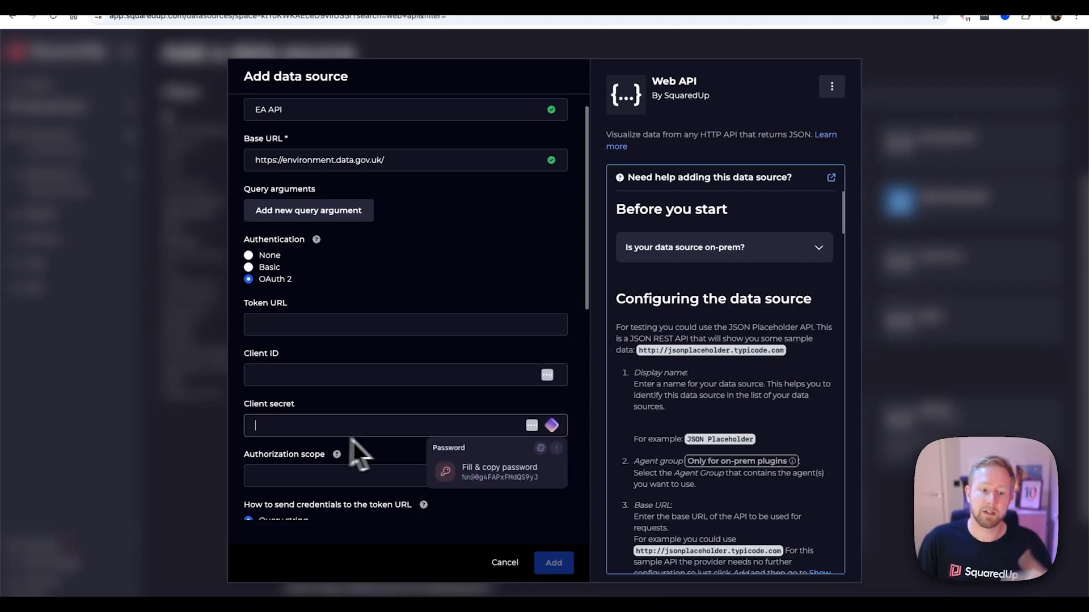
scroll(368, 441, down, 2)
click(382, 490)
scroll(414, 489, down, 5)
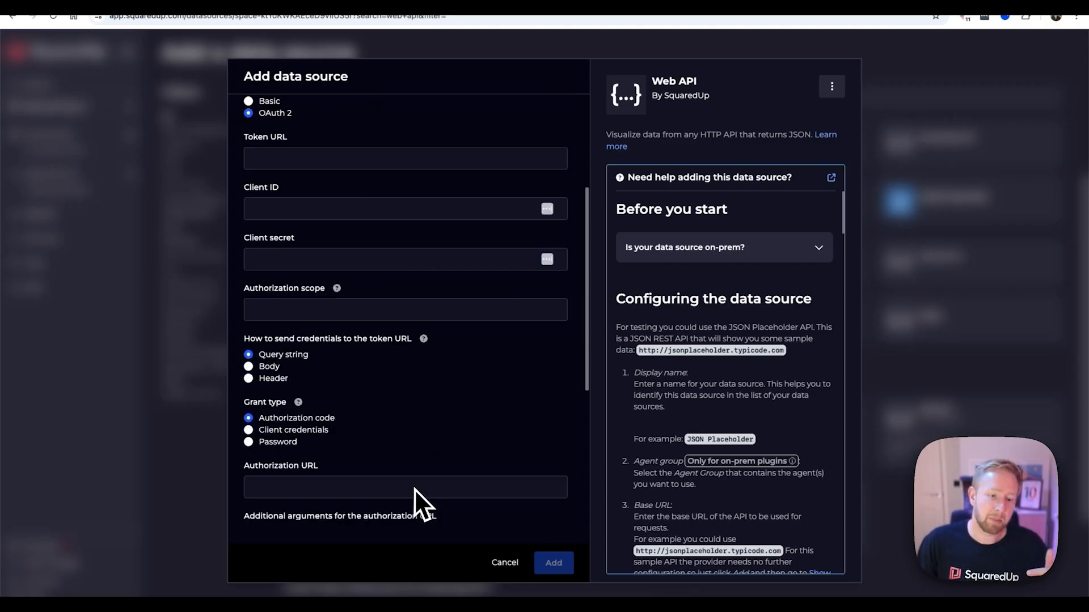
scroll(414, 489, up, 8)
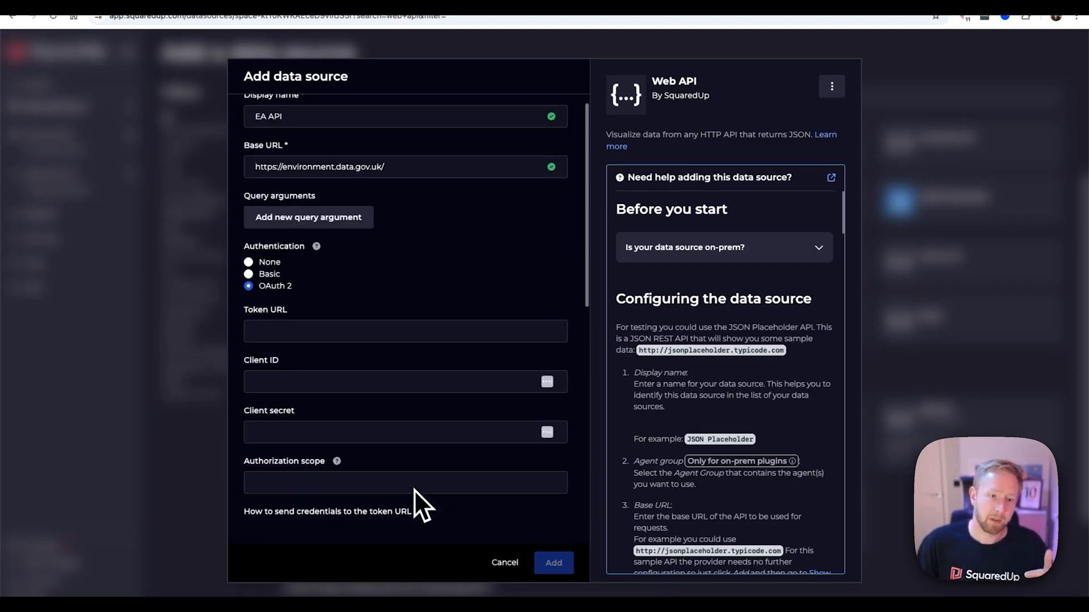
click(271, 264)
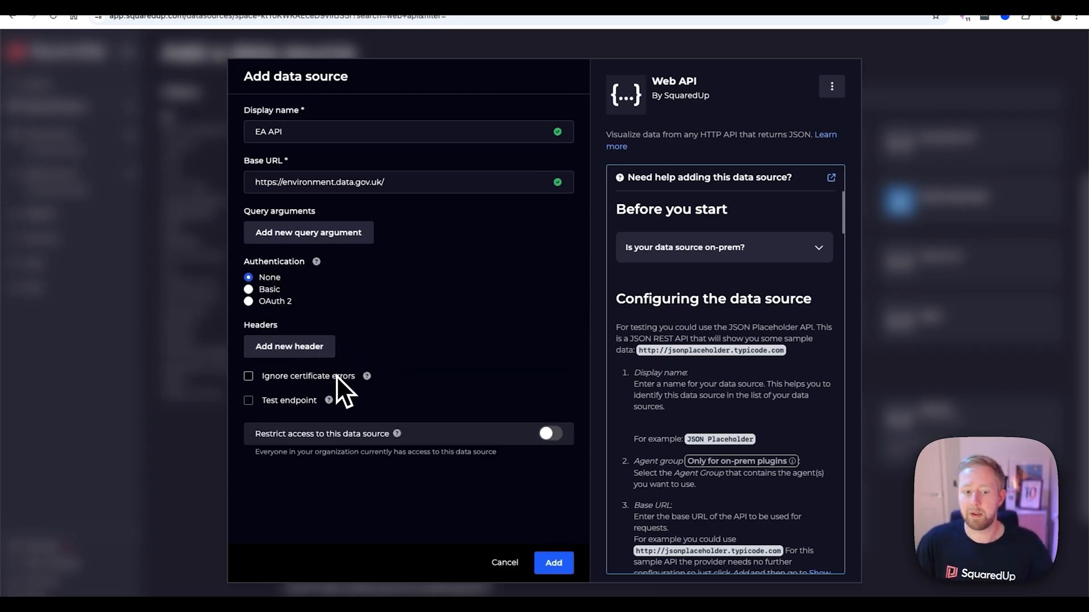
- Enable the test endpoint with path flood-monitoring/id/floods and send the test request using GET
click(285, 404)
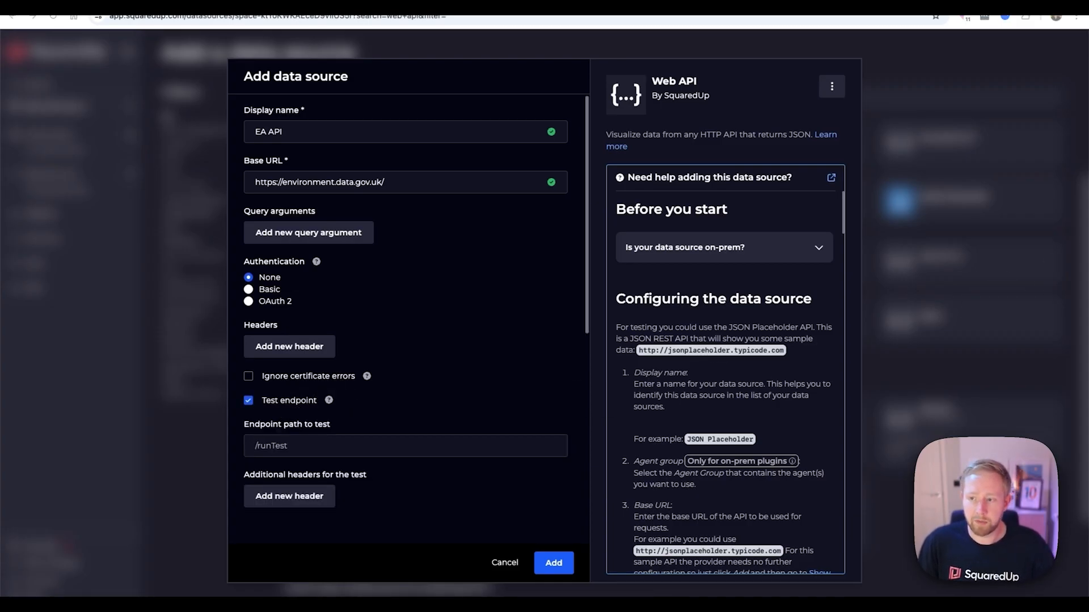
click(299, 448)
text(flood-monitoring/id/floods)
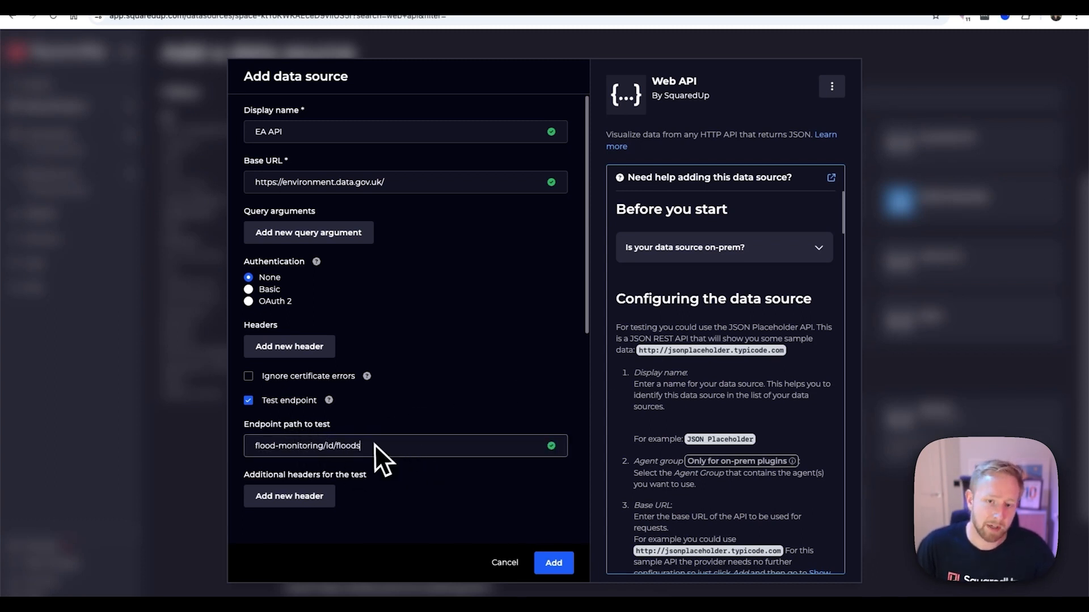
scroll(429, 466, down, 3)
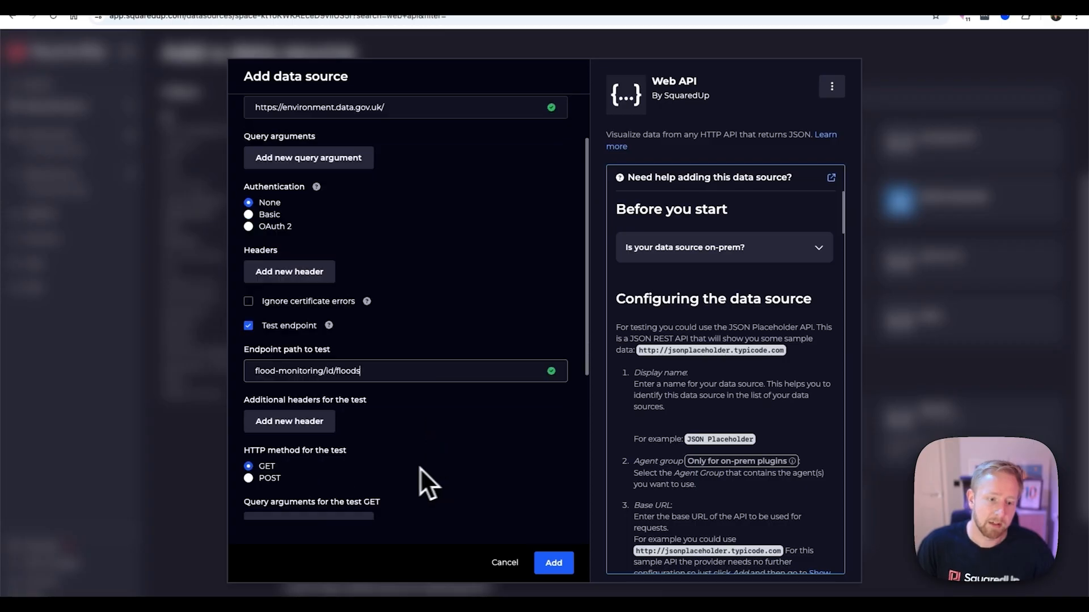
scroll(395, 468, down, 2)
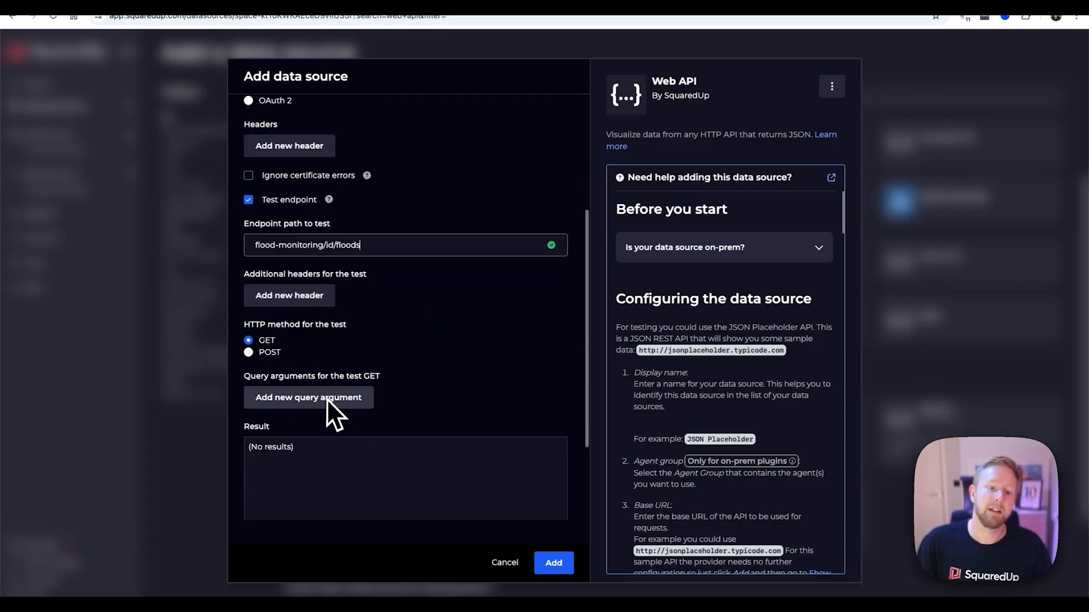
scroll(364, 417, down, 3)
click(279, 463)
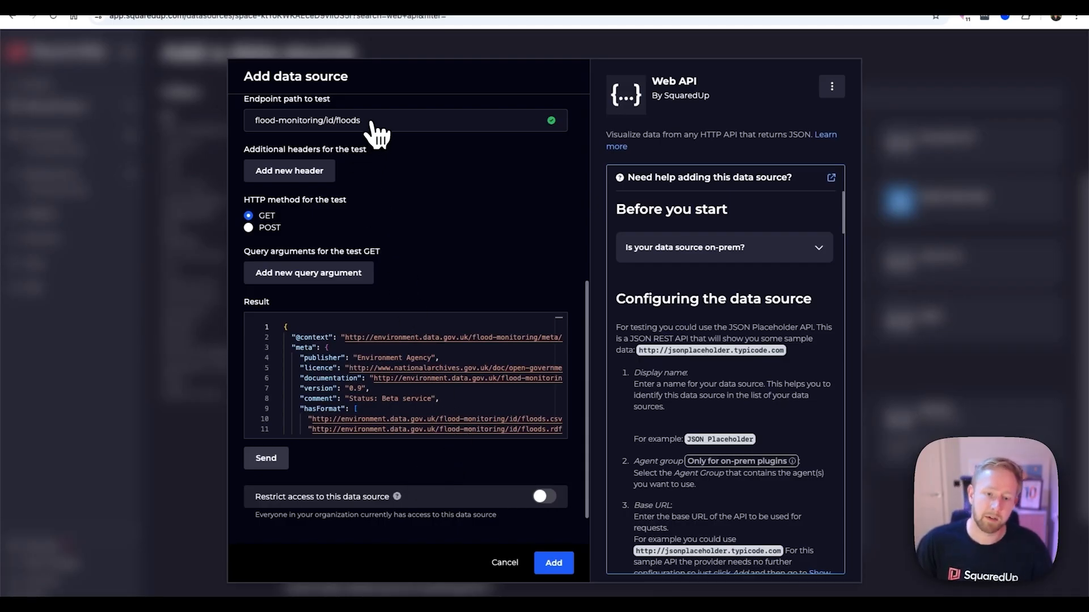
- Look through the test result and add the configured Web API data source to the workspace
scroll(323, 395, down, 2)
scroll(323, 403, down, 3)
scroll(332, 409, up, 5)
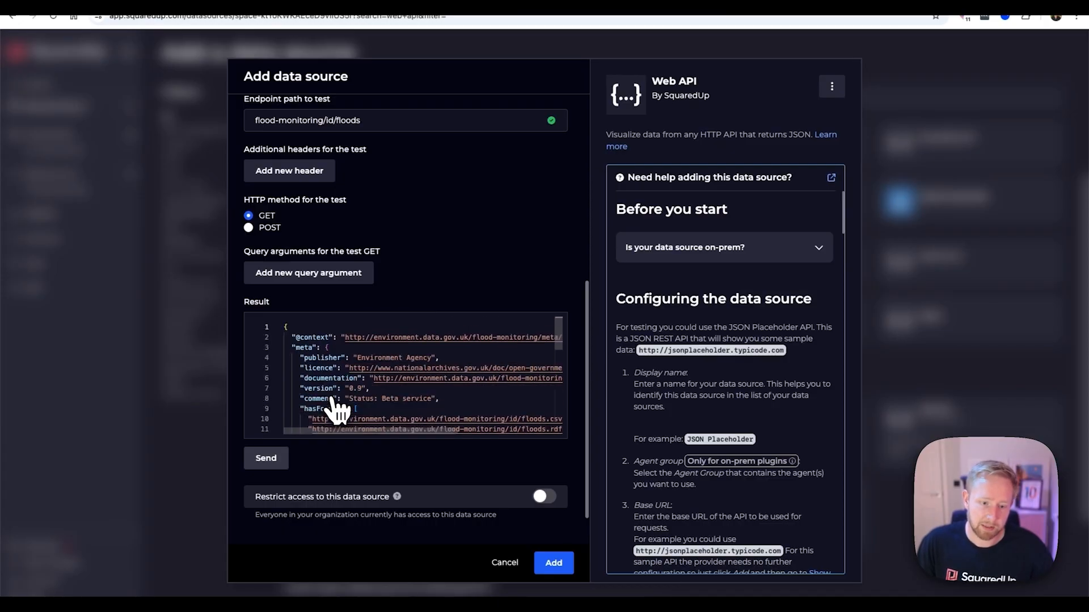
click(551, 564)
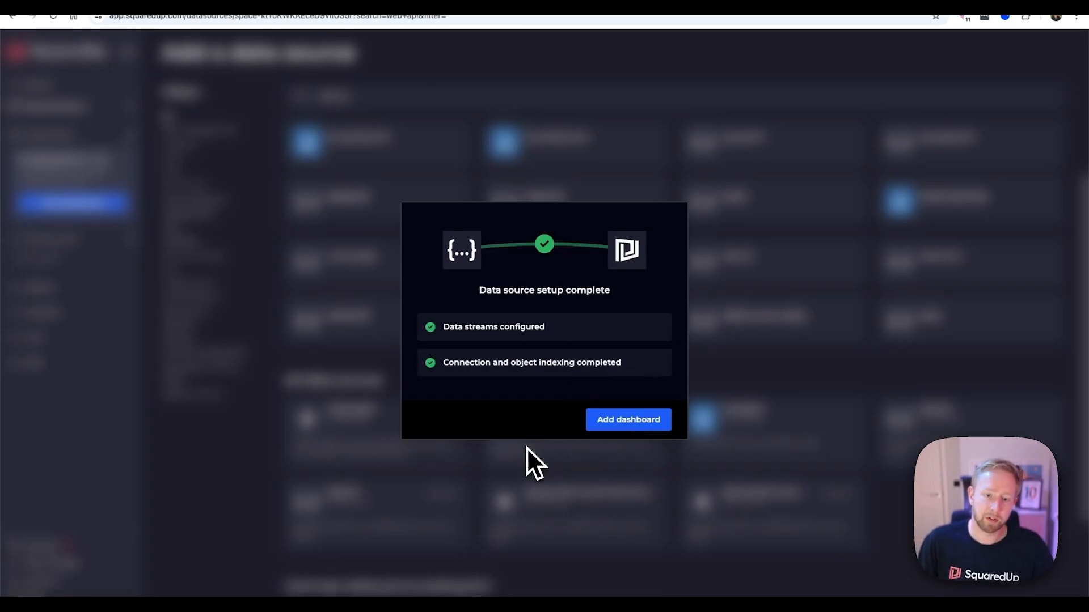
- Create a dashboard and start a data tile that uses the newly added Web API data source
click(633, 421)
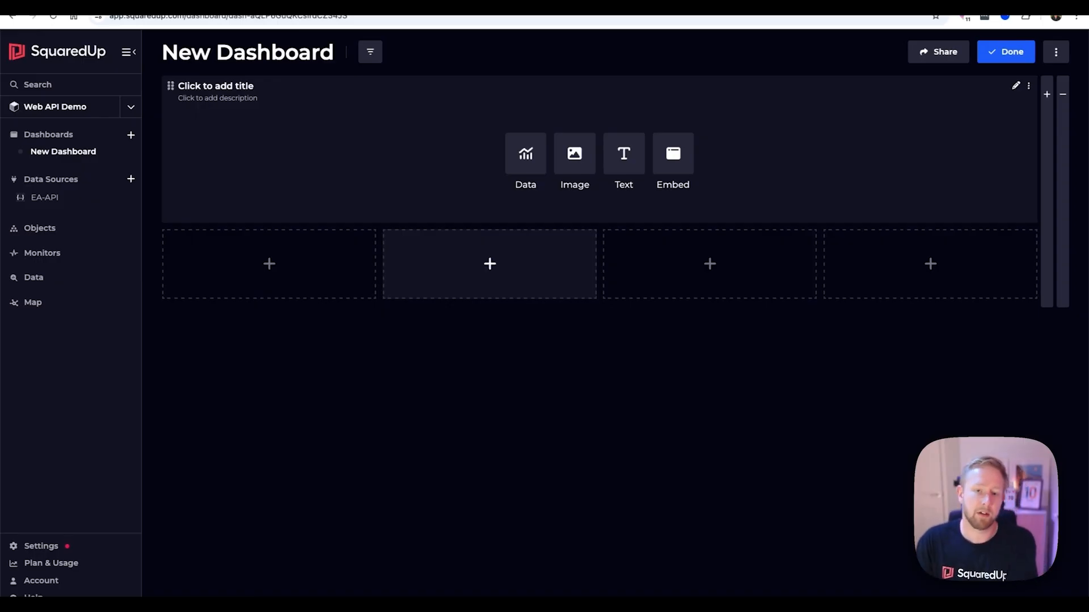
click(527, 159)
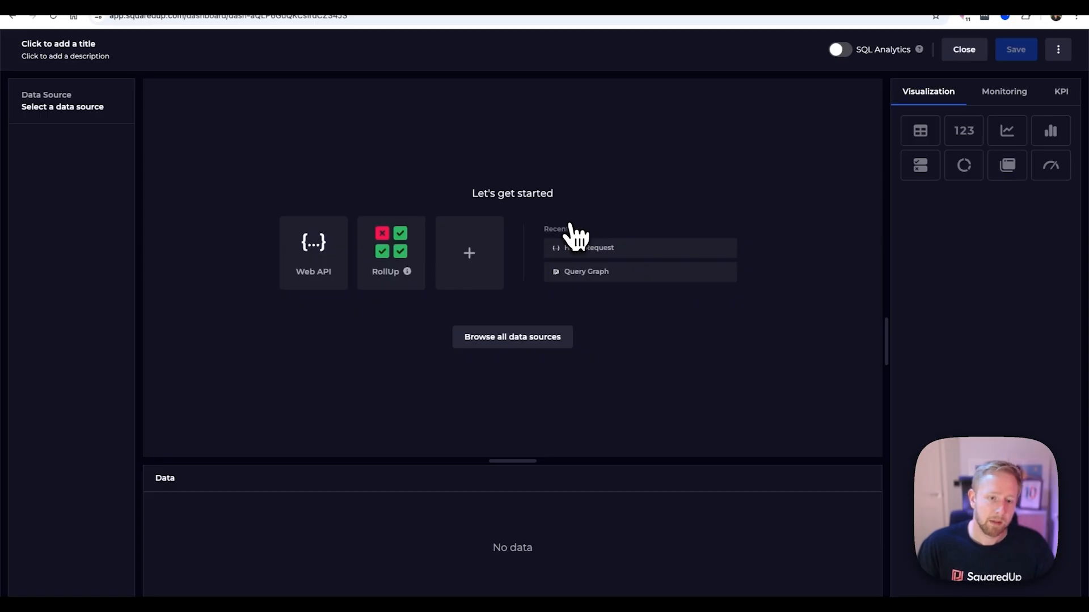
click(316, 263)
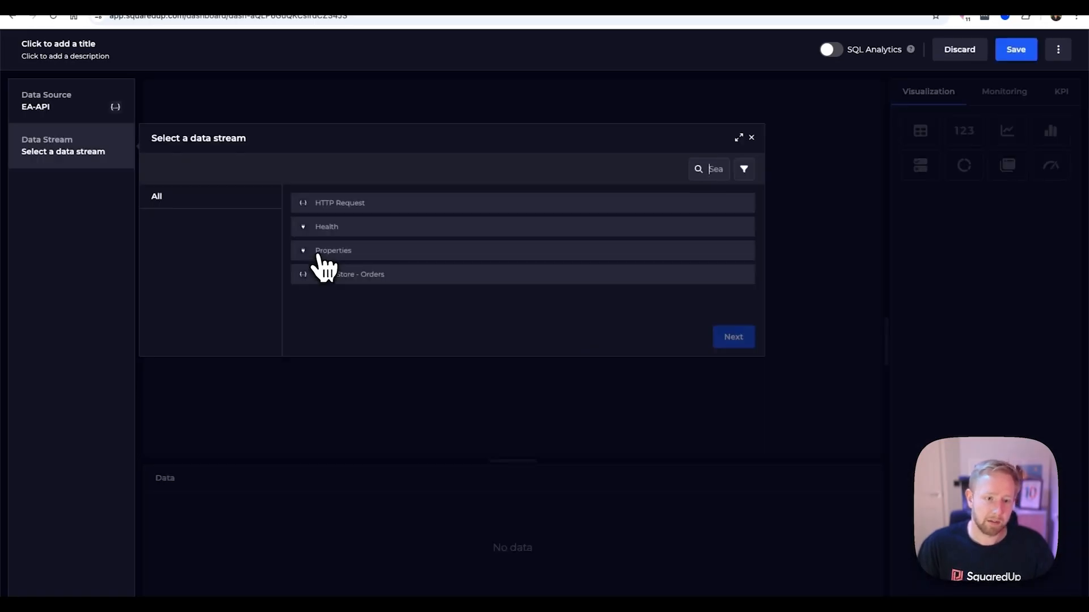
- Choose the HTTP Request data stream for the tile and set its request path to flood-monitoring/id/floods
click(338, 204)
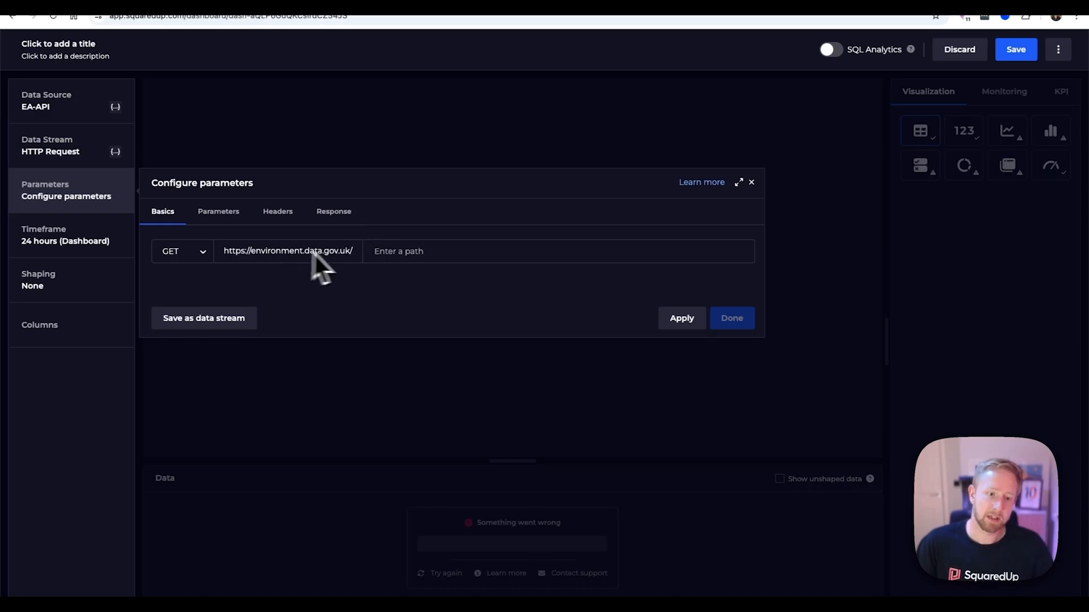
click(471, 251)
text(flood-monitoring/id/floods)
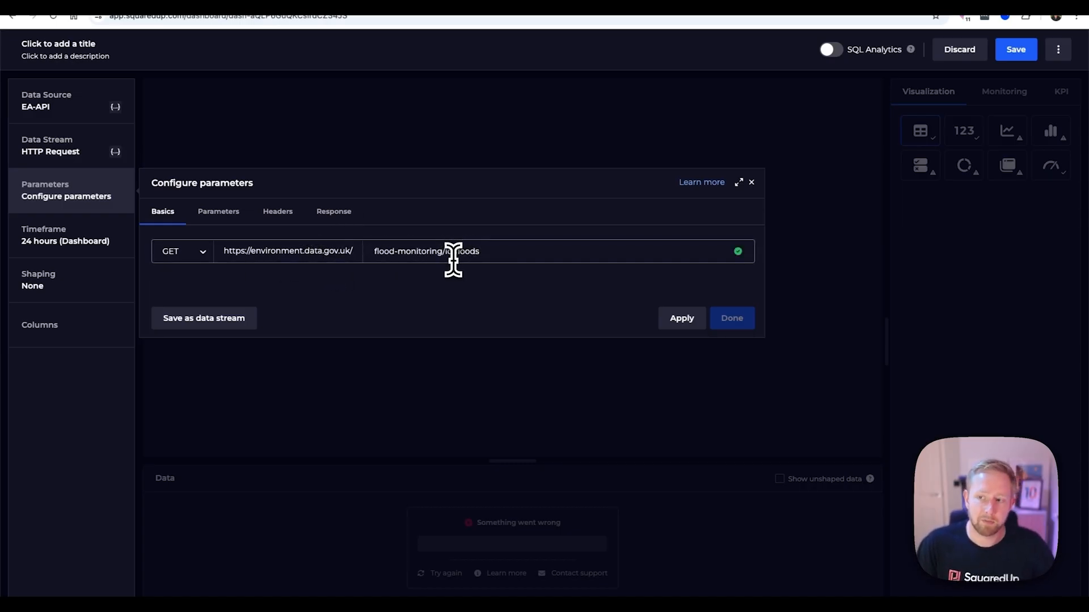
- Review the request's query parameter, header and POST options, returning the method to GET
click(218, 214)
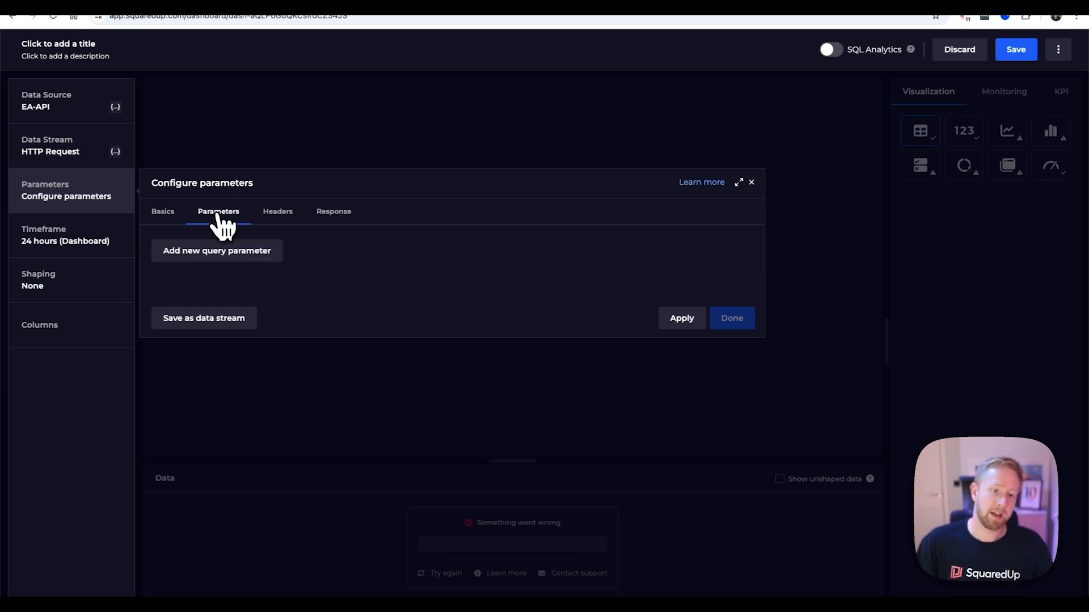
click(284, 214)
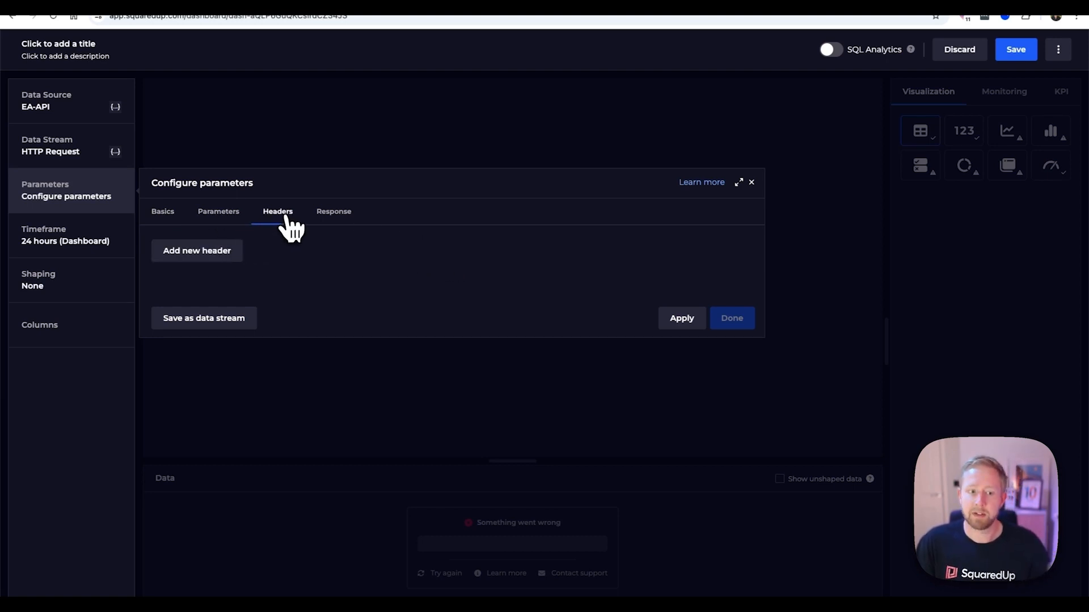
click(167, 215)
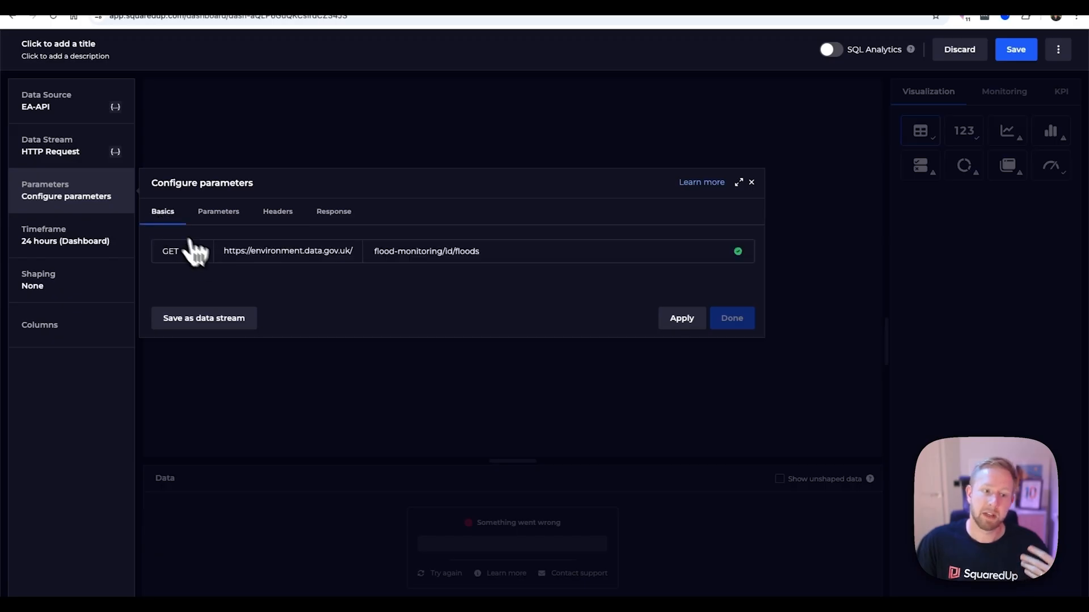
click(206, 253)
click(192, 292)
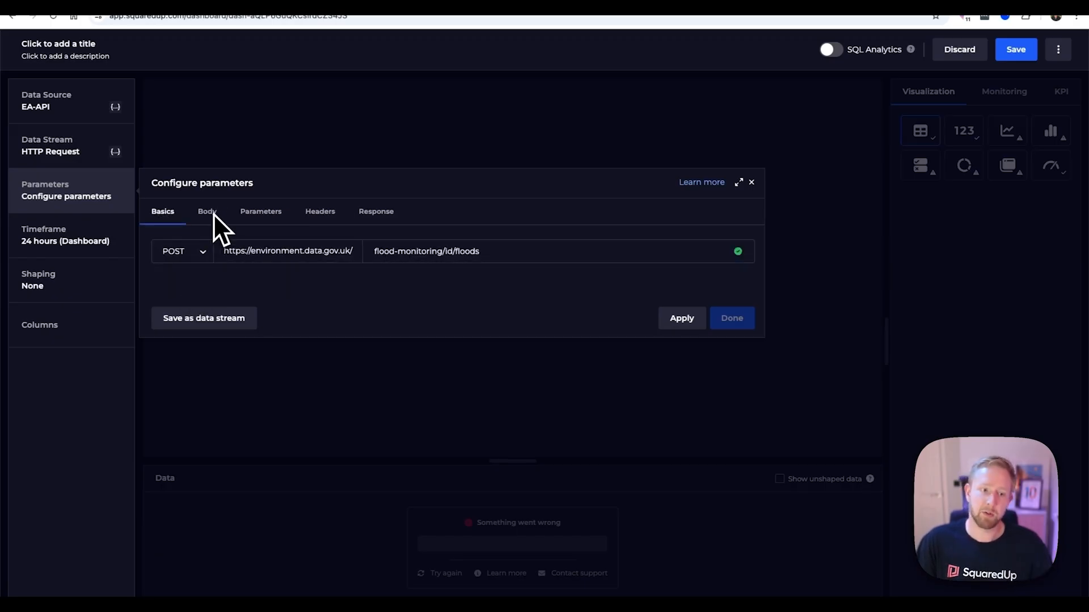
click(193, 251)
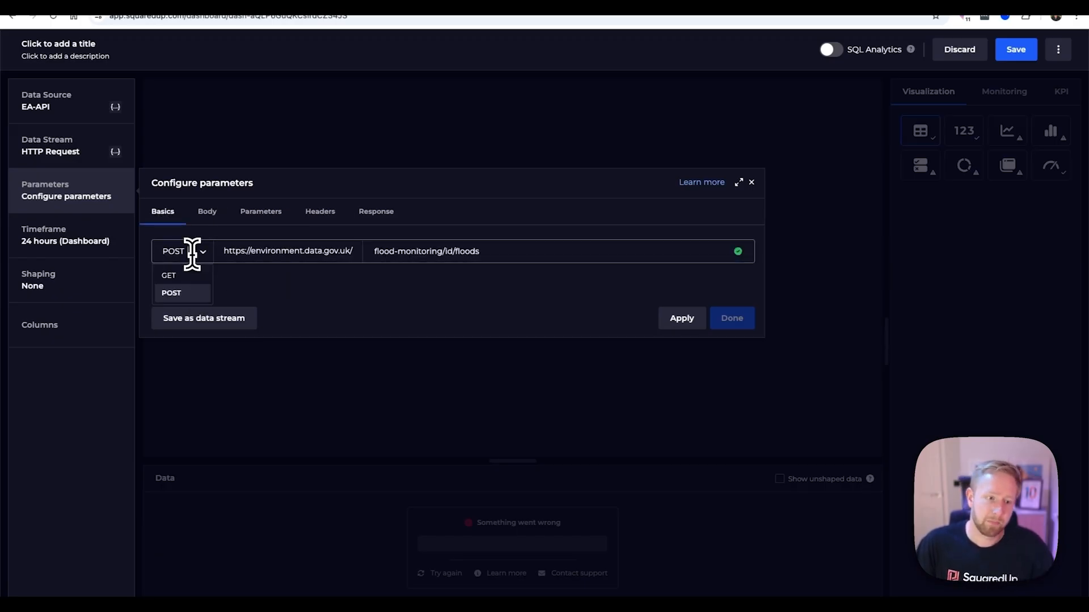
click(184, 276)
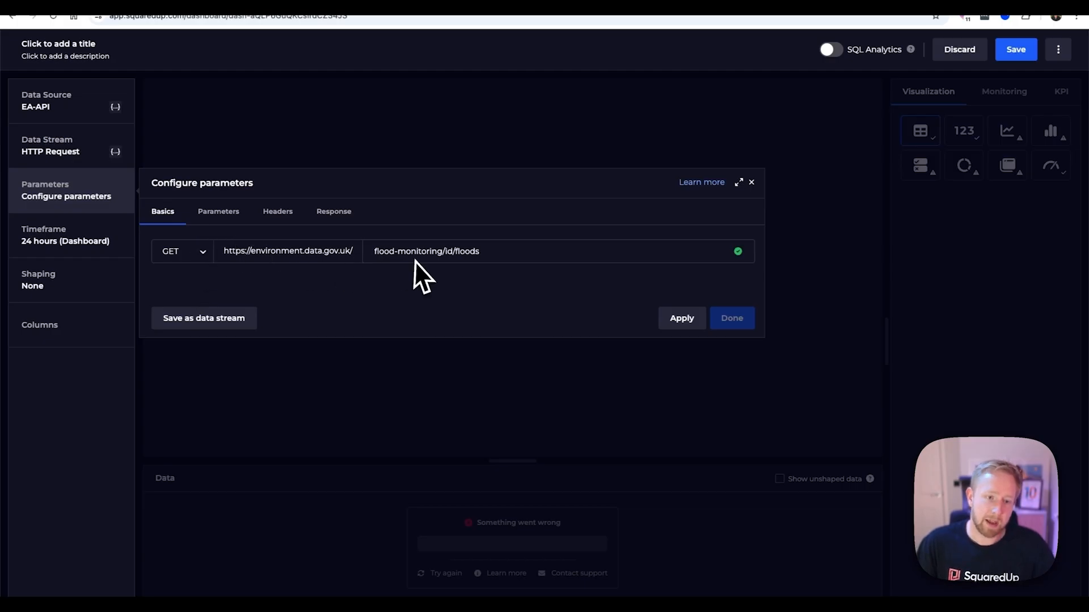
- Send the request and examine the response preview, collapsing the meta section to inspect the items array
click(342, 214)
click(175, 404)
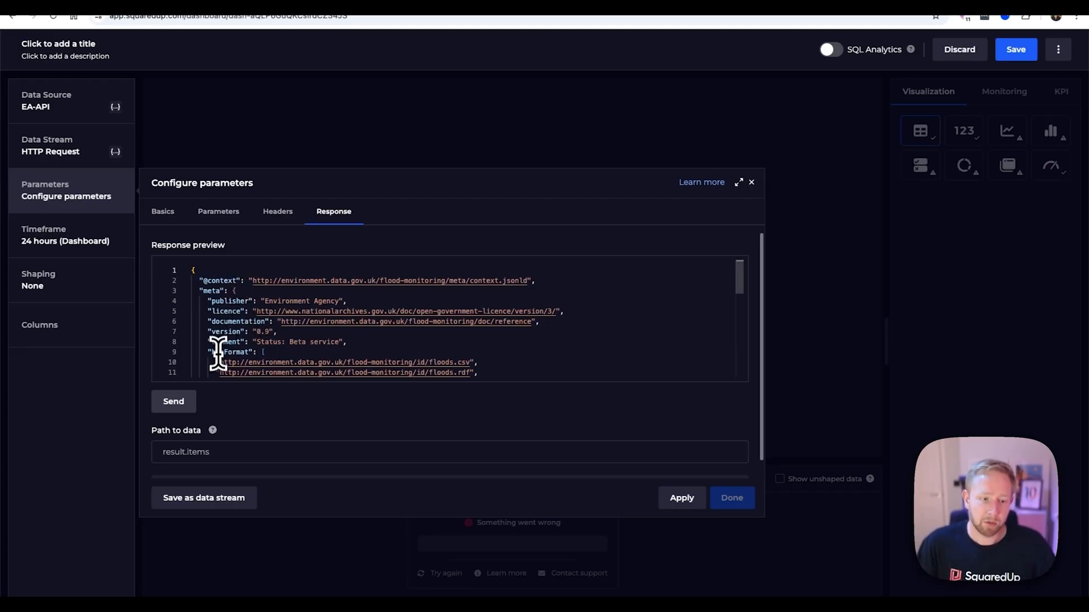
scroll(218, 351, down, 1)
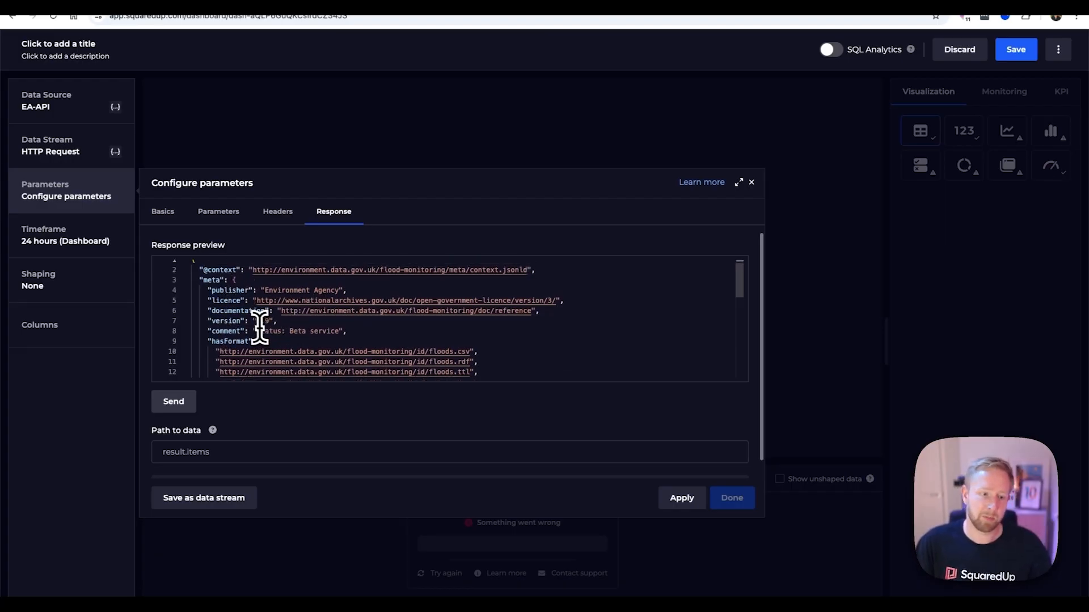
scroll(262, 328, up, 1)
drag(200, 281, 226, 280)
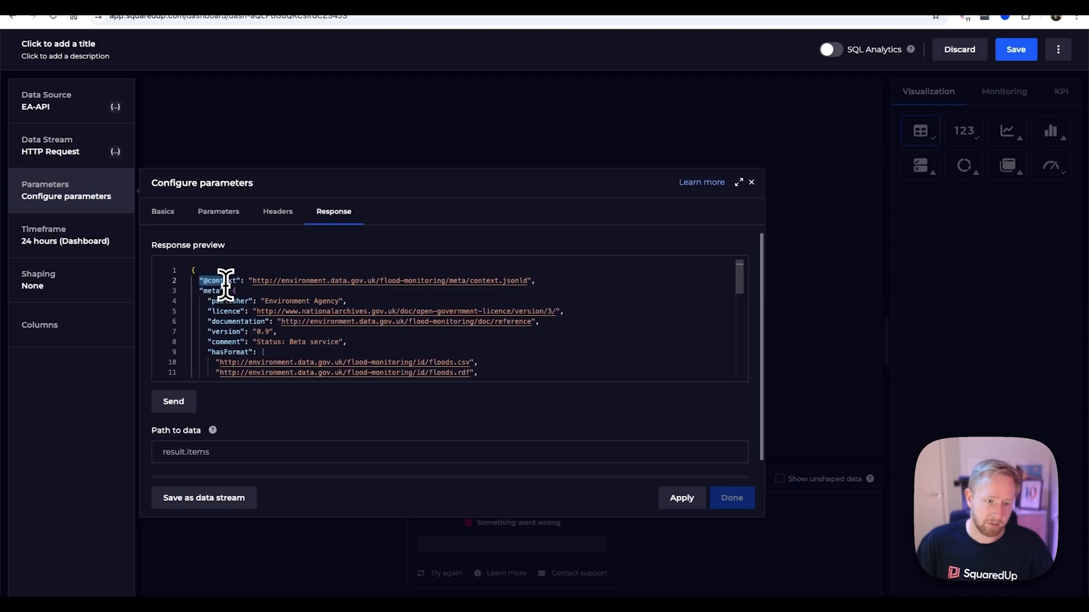
double_click(212, 291)
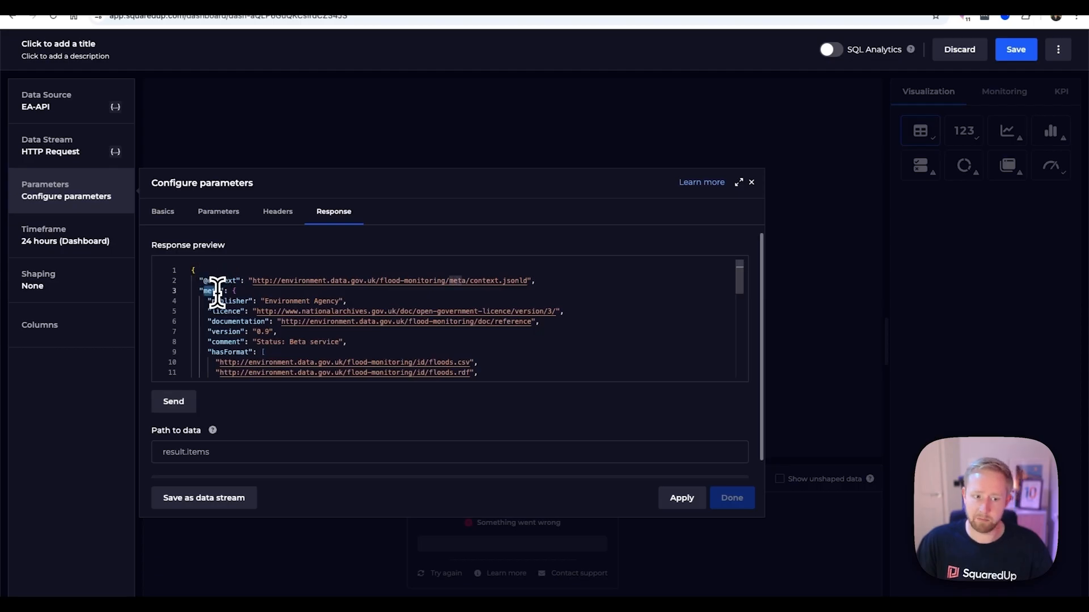
click(185, 292)
drag(218, 311, 239, 352)
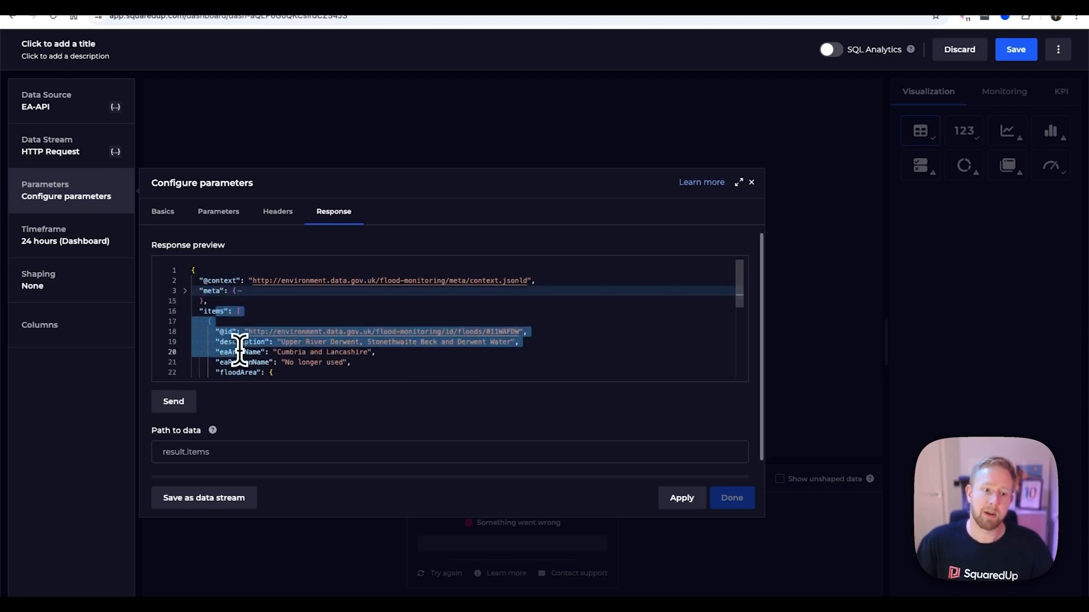
double_click(214, 311)
- Set the response's path to data to items and apply the request parameters
click(216, 456)
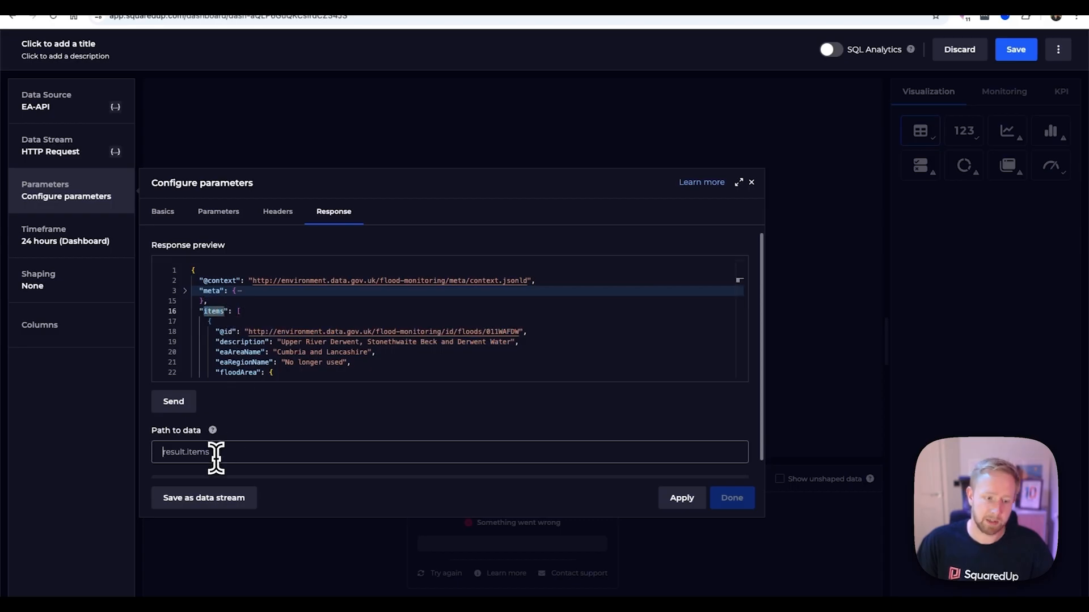
text(items)
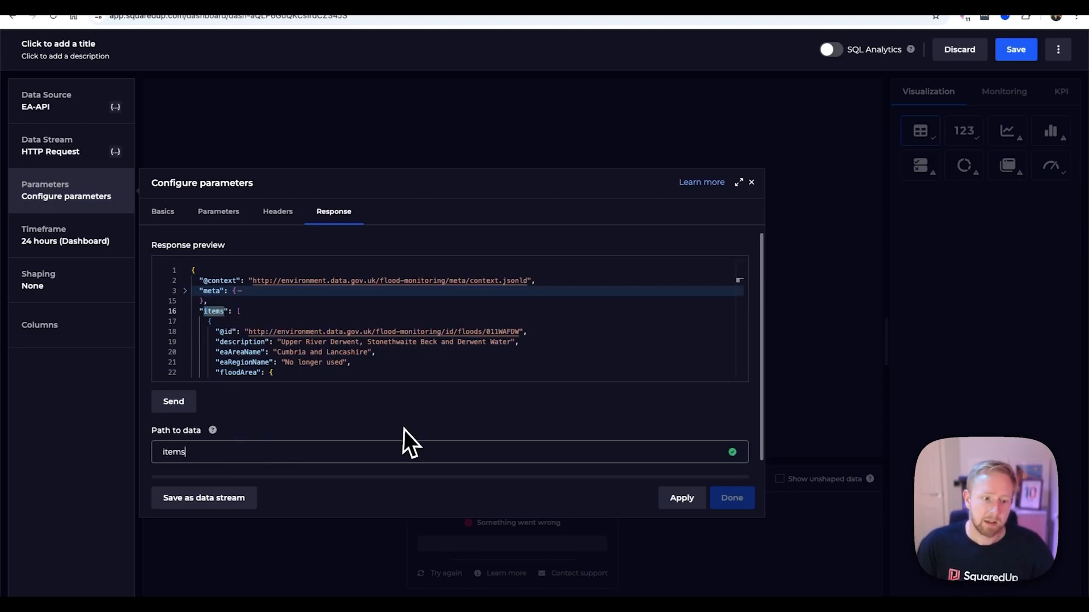
scroll(316, 433, down, 1)
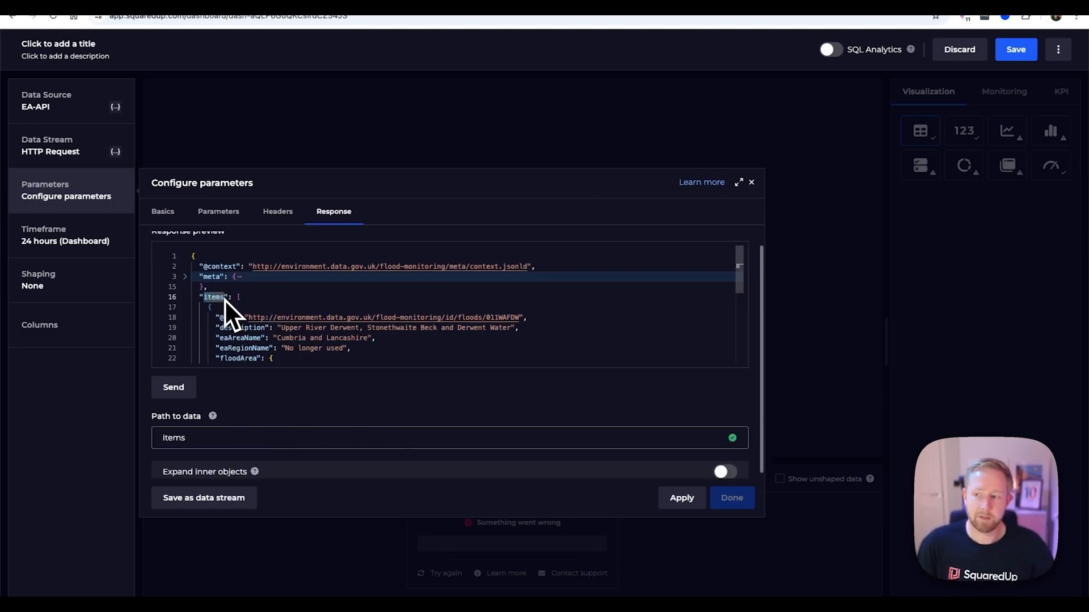
click(684, 499)
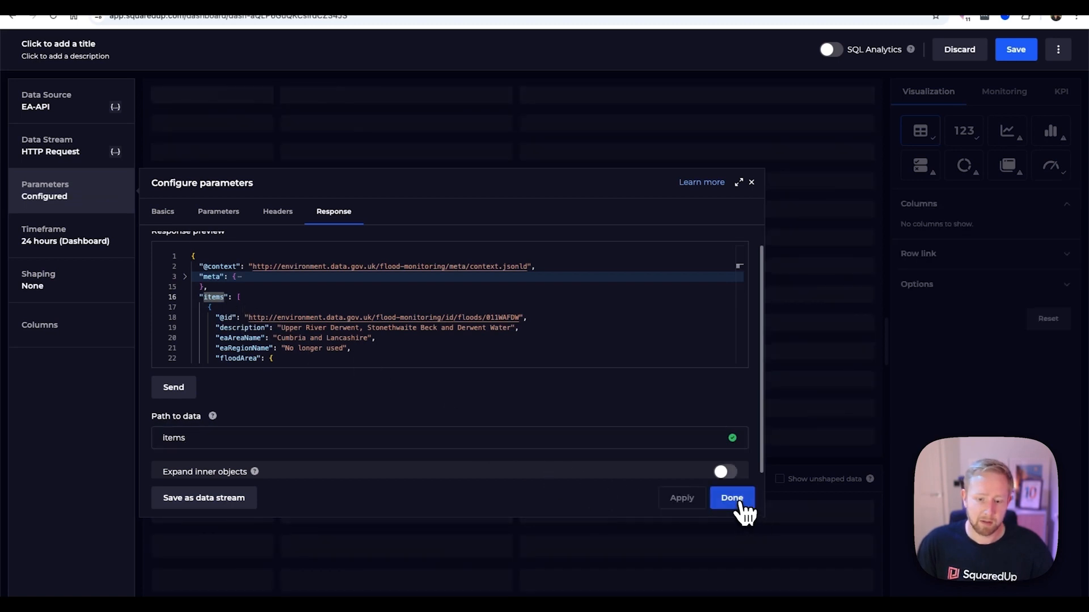
click(738, 506)
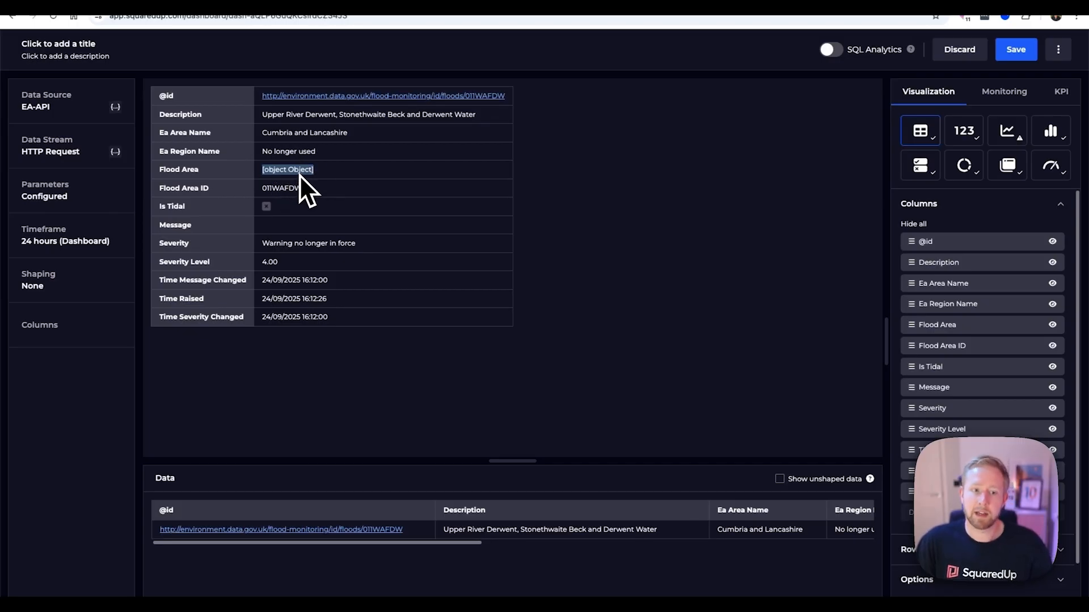
- Turn on Expand inner objects for the response, apply it, and check the flood area fields in the table
click(85, 207)
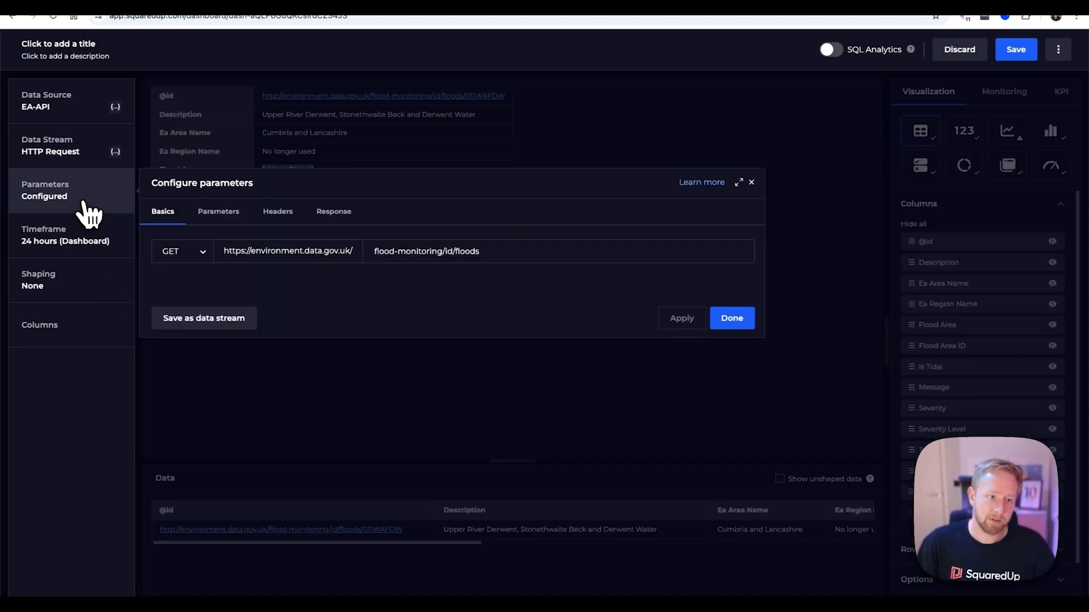
click(334, 215)
scroll(382, 363, down, 1)
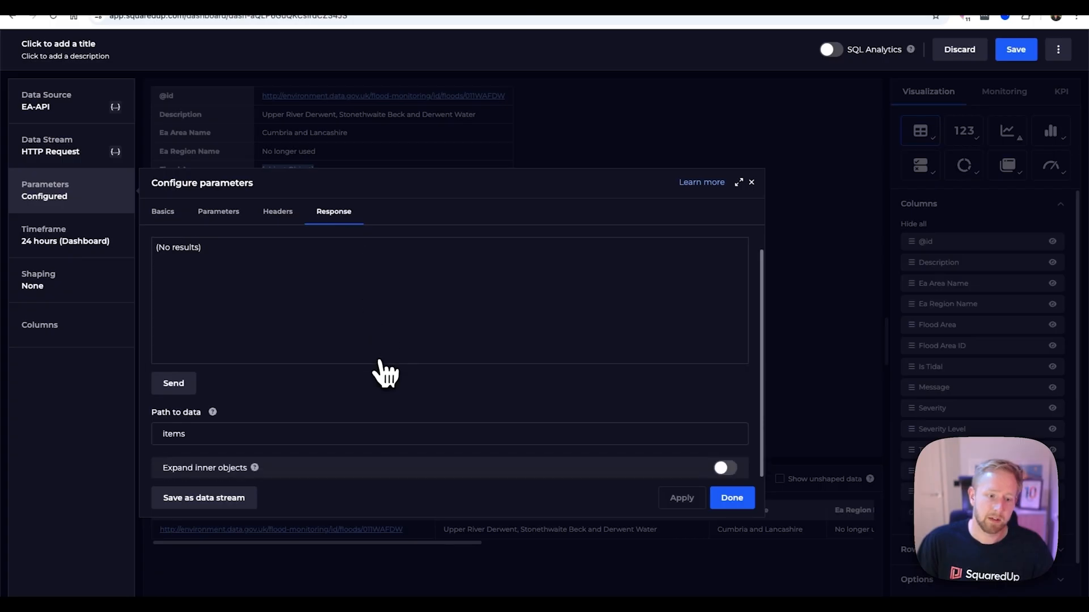
click(727, 470)
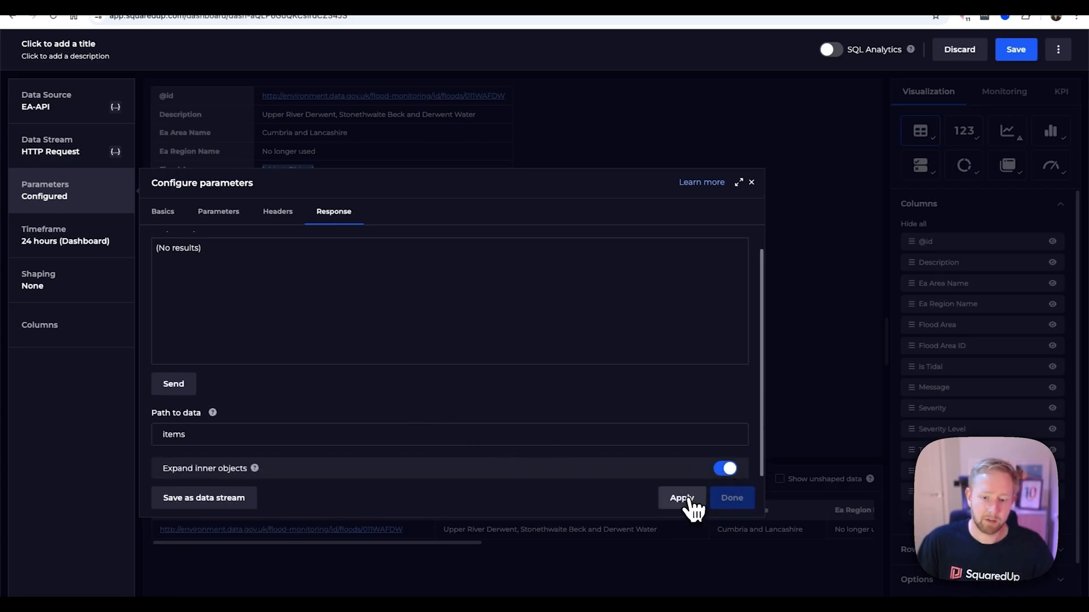
click(684, 499)
click(732, 499)
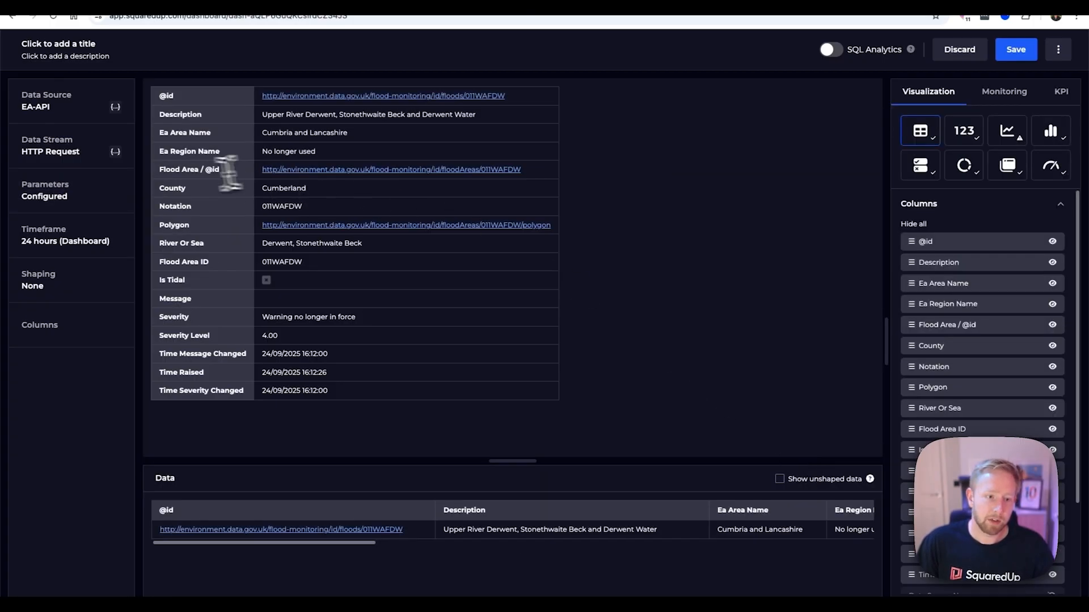
drag(181, 169, 244, 174)
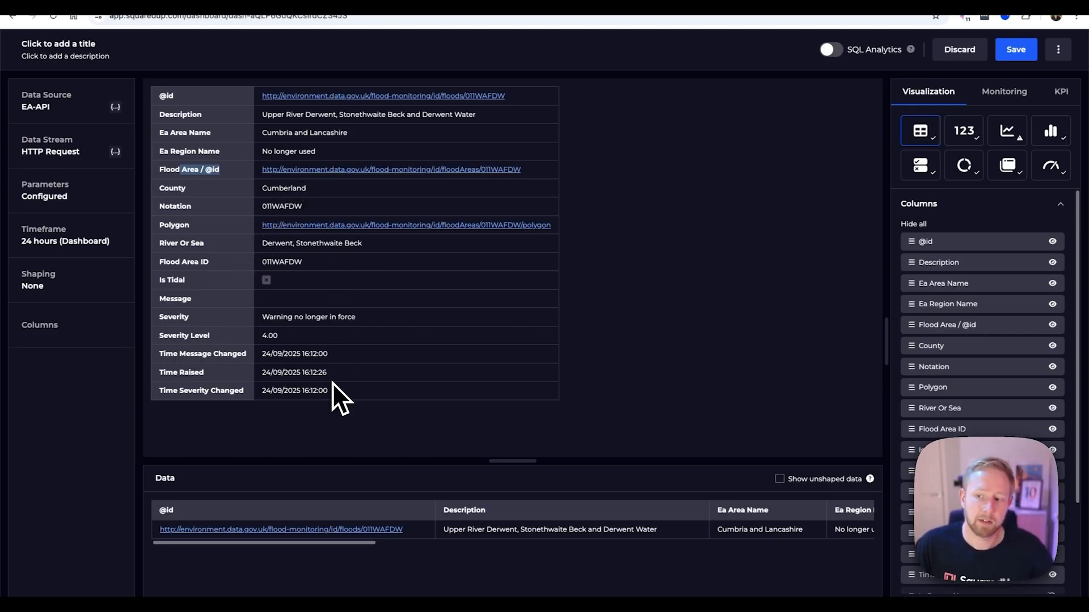
click(699, 334)
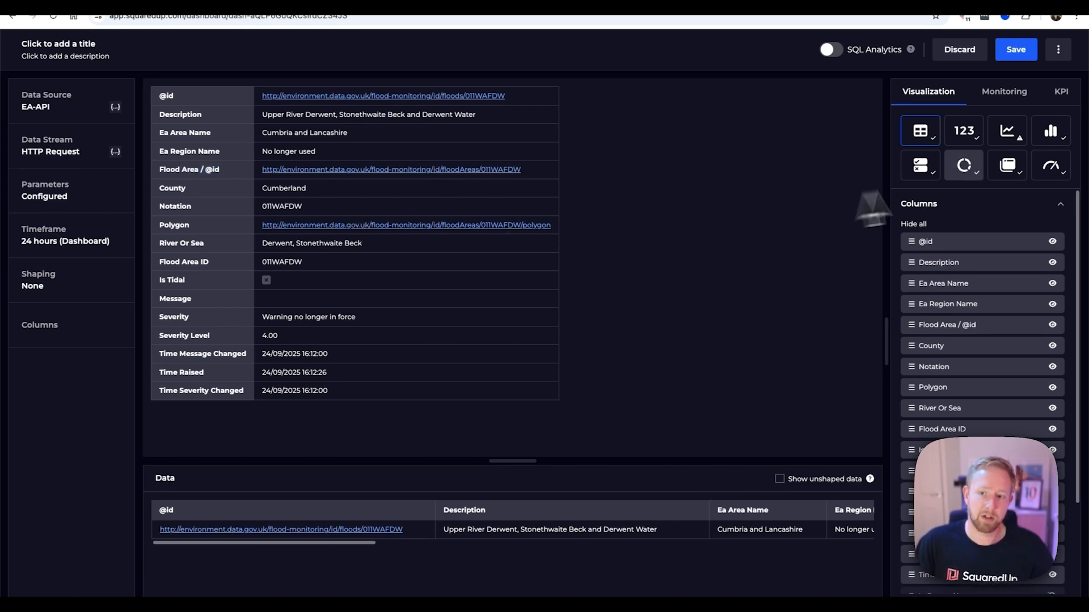
- Switch the tile to the status blocks visualization with Description as the label and Severity as the sublabel
click(921, 167)
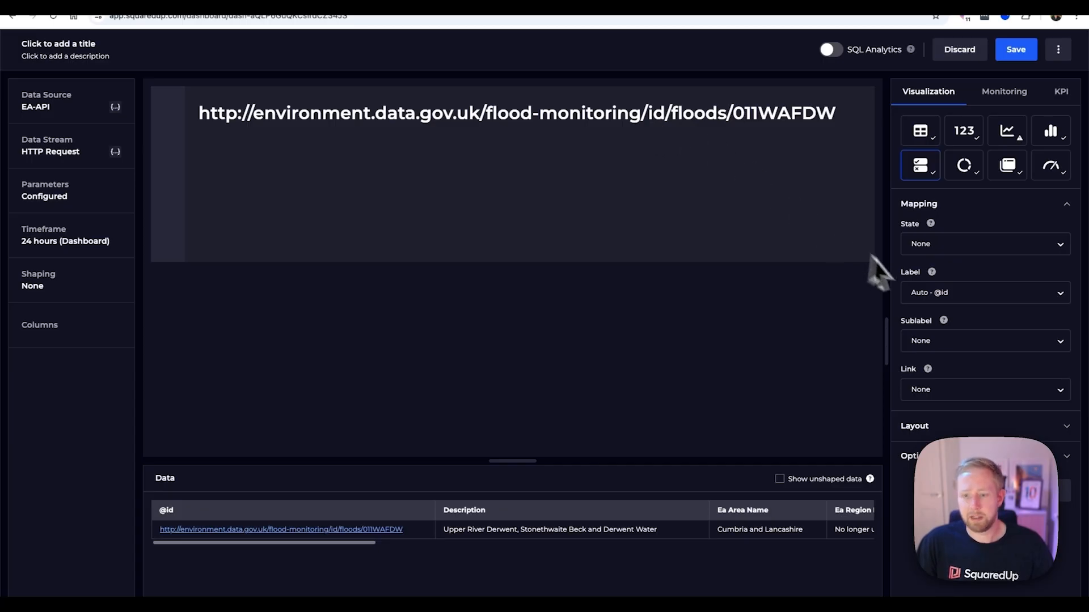
click(958, 300)
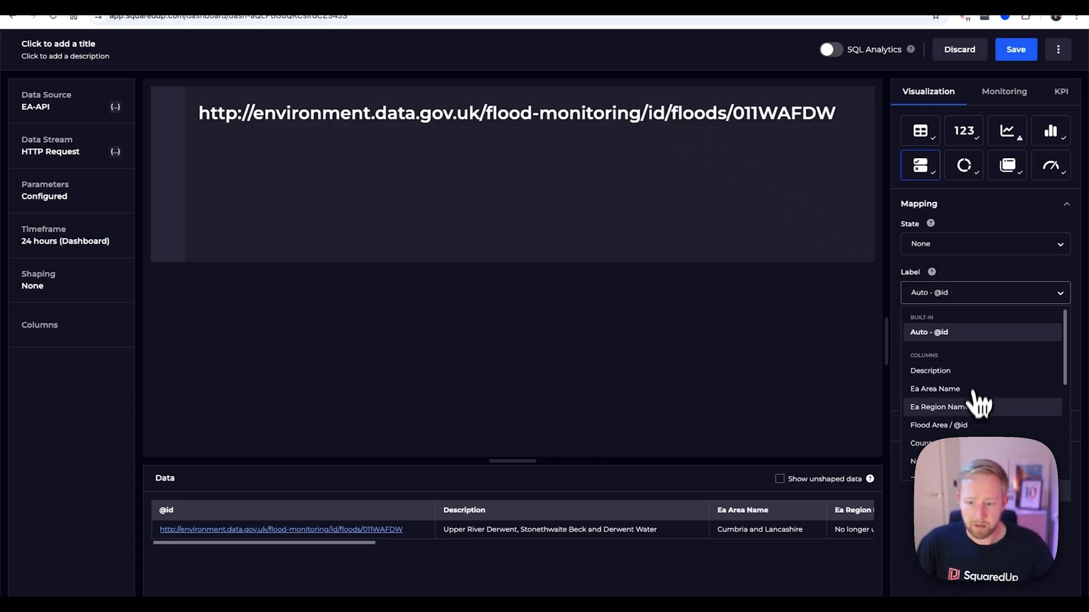
scroll(974, 392, down, 1)
click(953, 356)
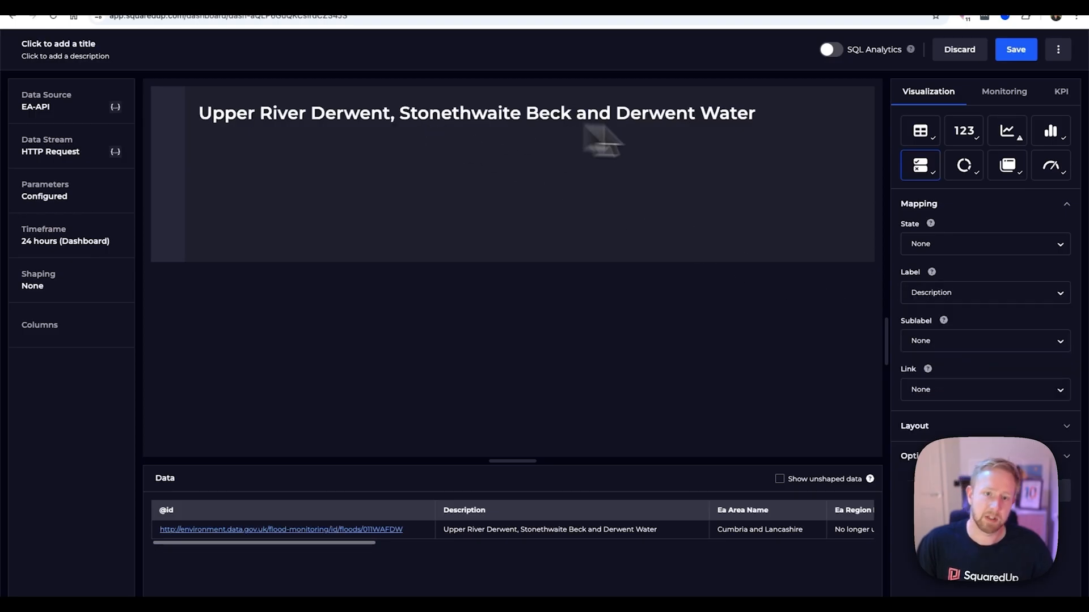
click(1006, 342)
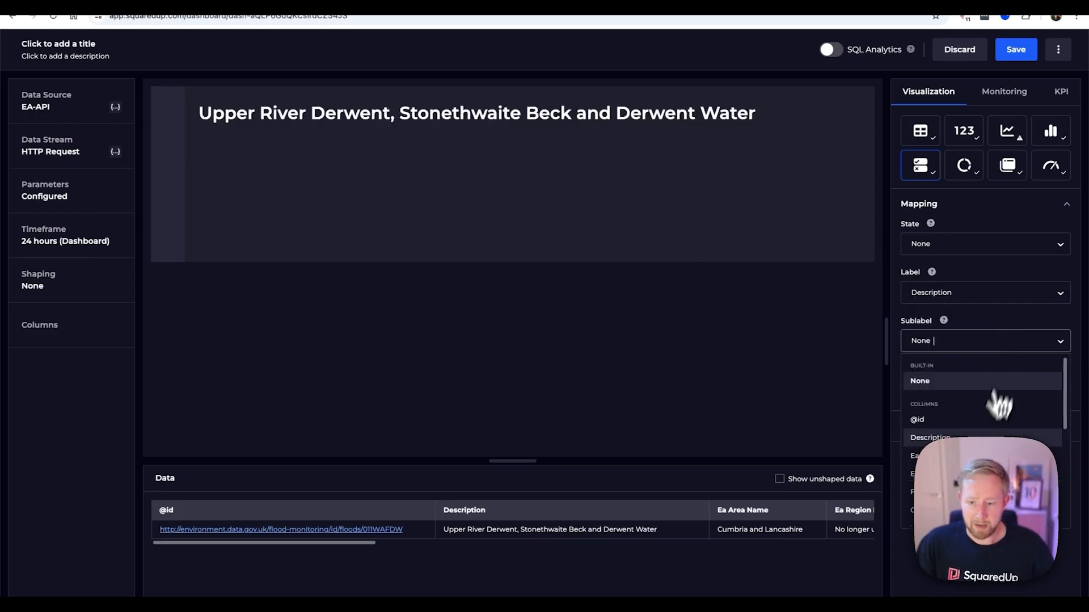
scroll(984, 431, down, 4)
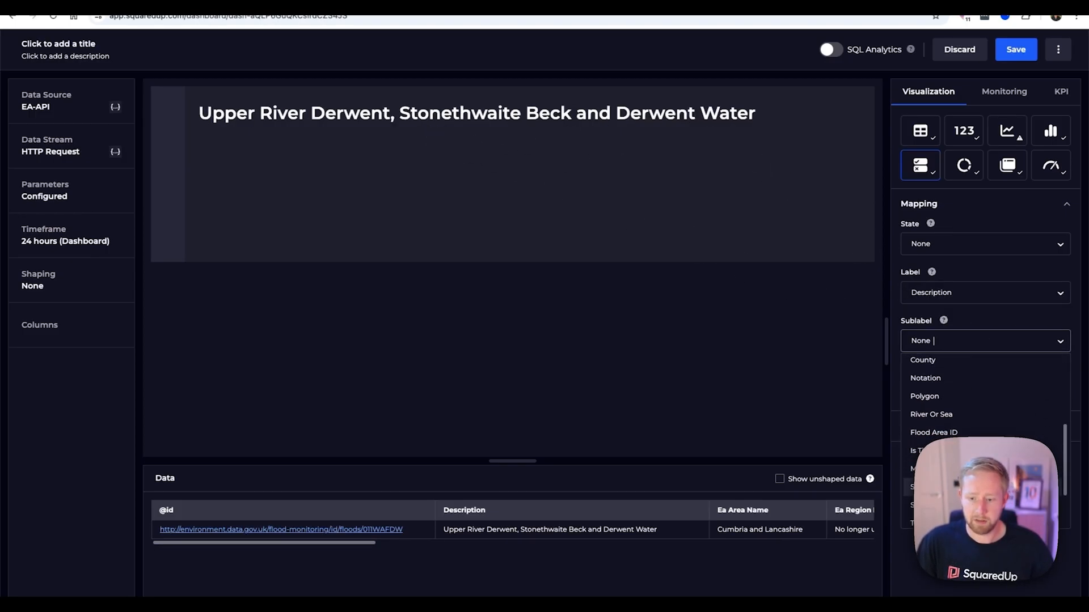
click(936, 486)
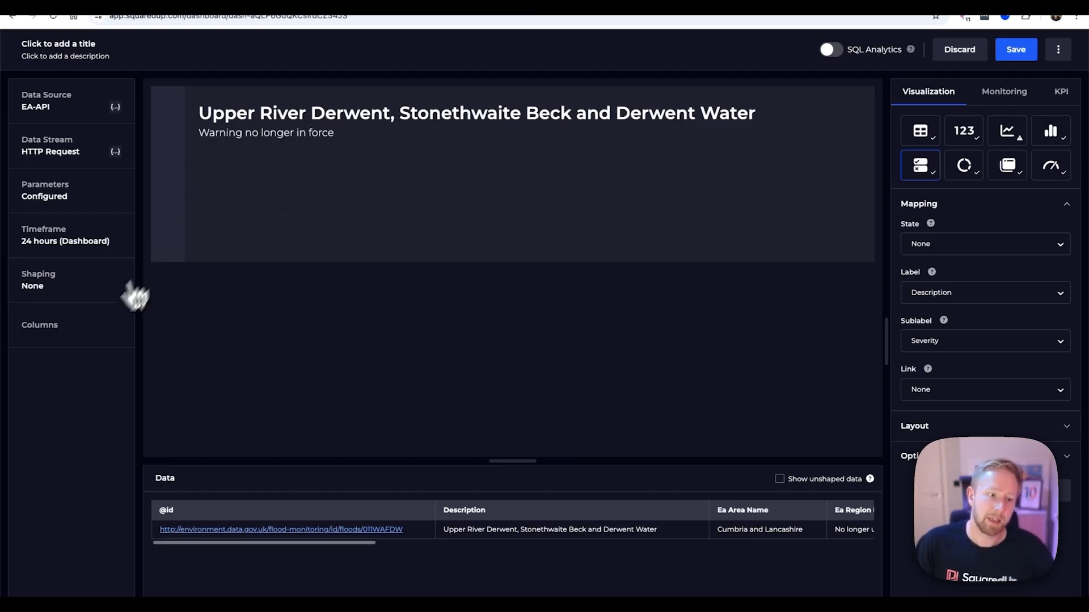
- Review the tile's column formats and change the Severity Level column's type to State
click(67, 343)
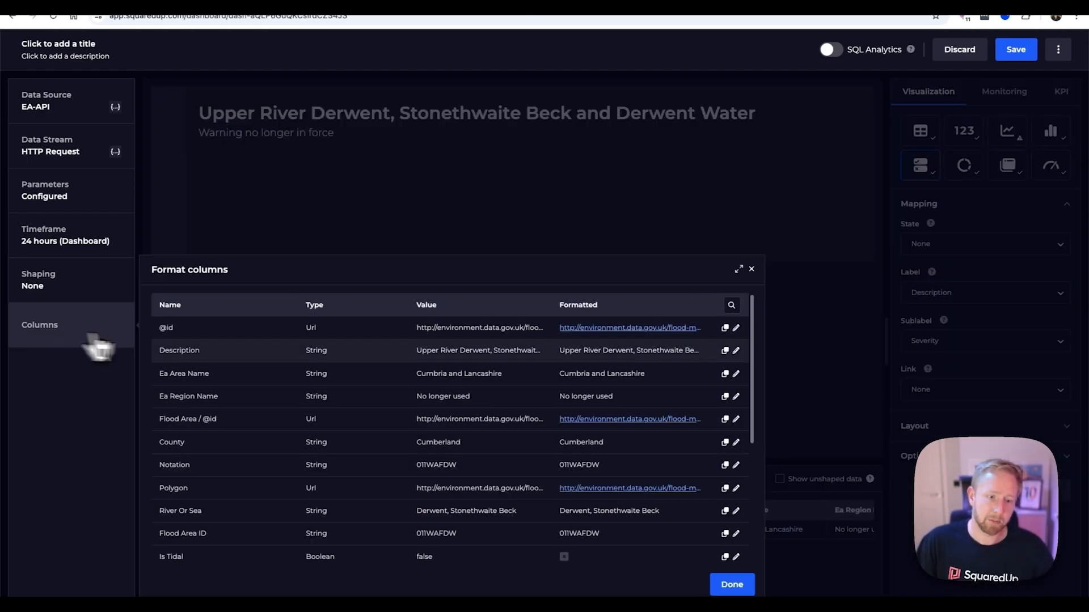
scroll(337, 437, down, 2)
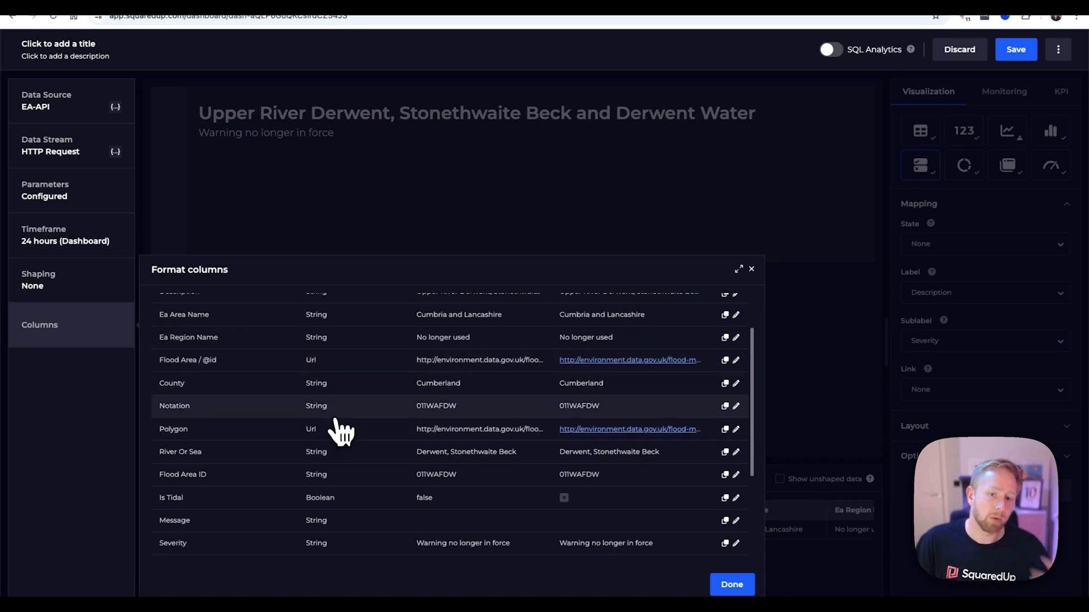
scroll(340, 435, up, 2)
scroll(335, 445, down, 1)
scroll(333, 453, down, 1)
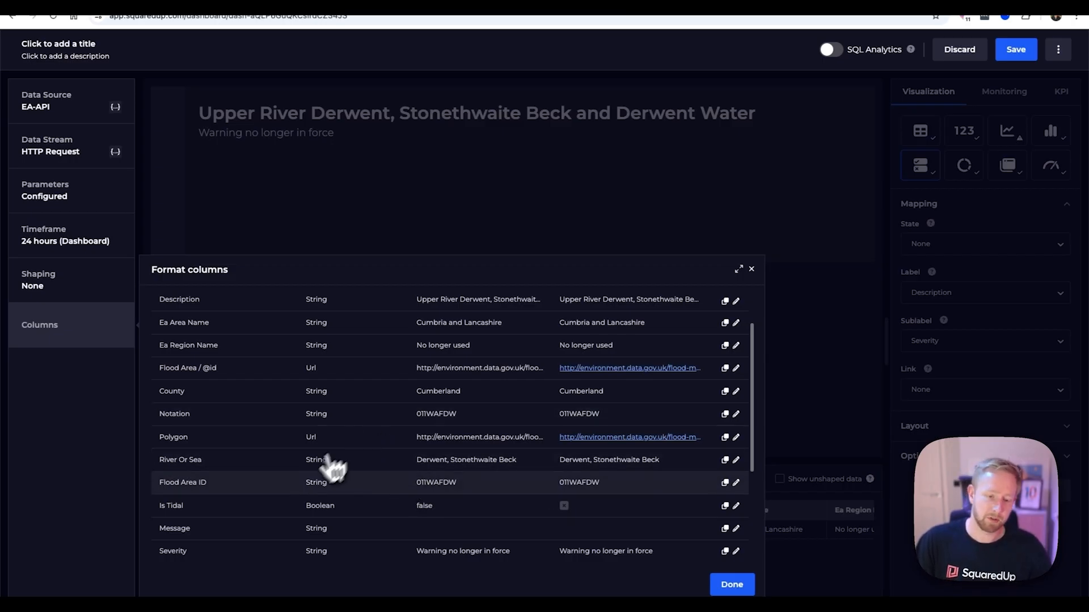
scroll(340, 457, down, 4)
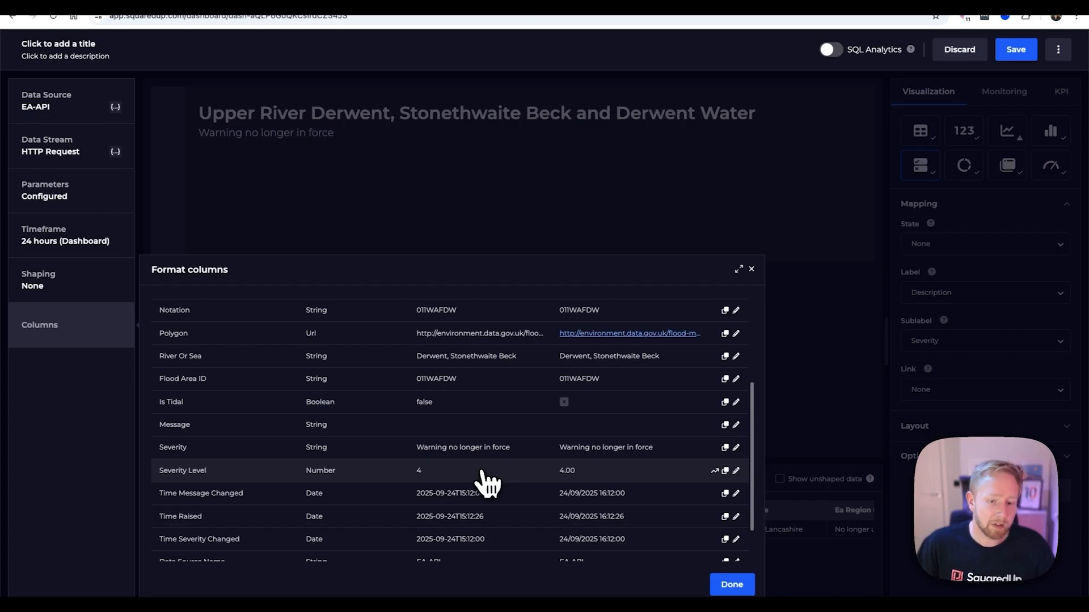
click(451, 488)
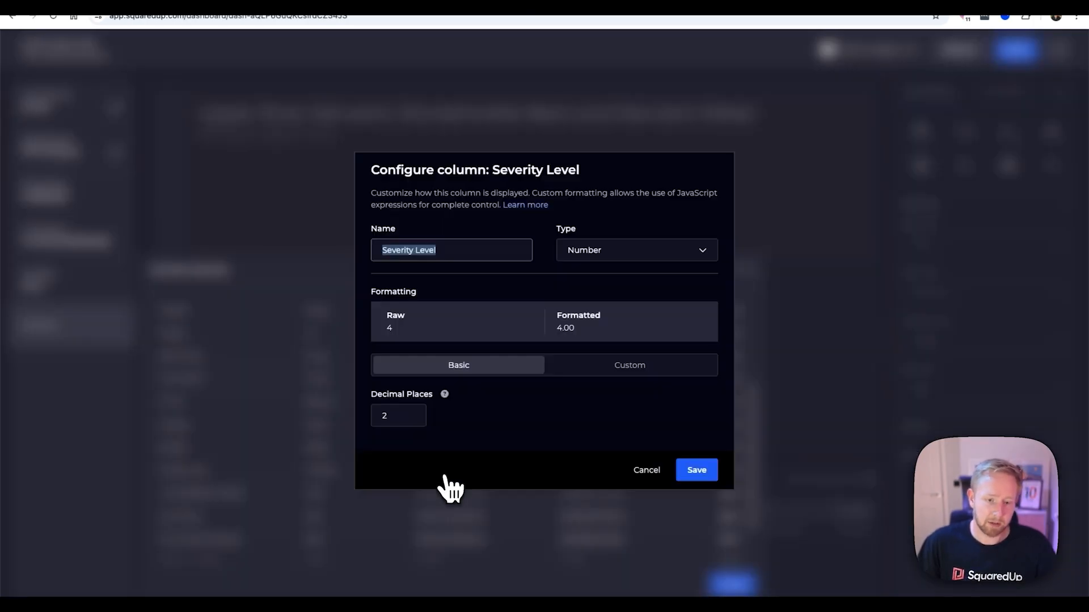
click(631, 254)
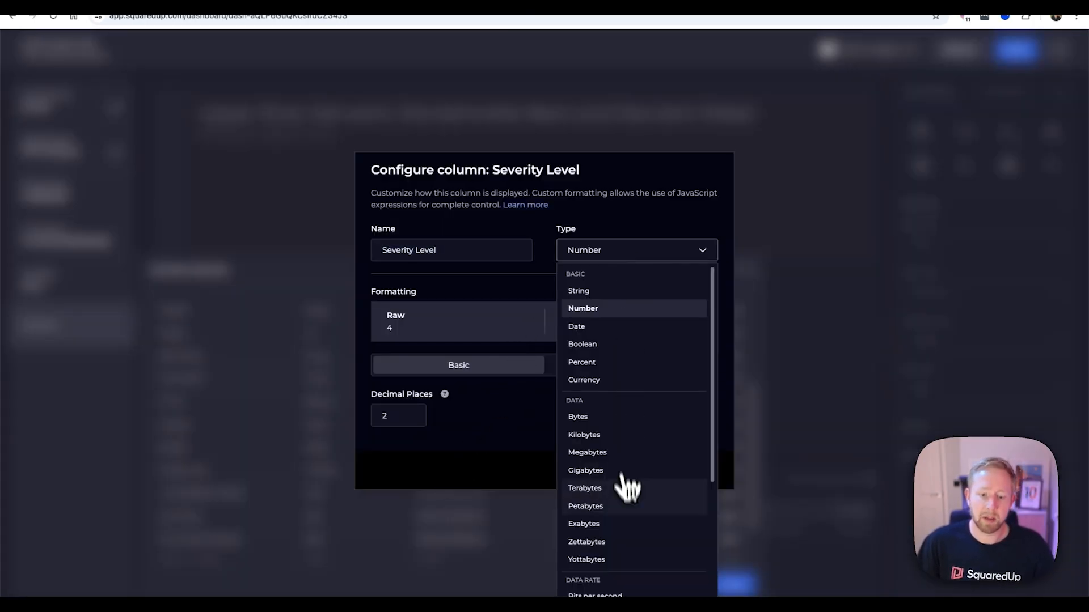
scroll(635, 471, down, 4)
scroll(626, 286, up, 4)
scroll(624, 471, down, 3)
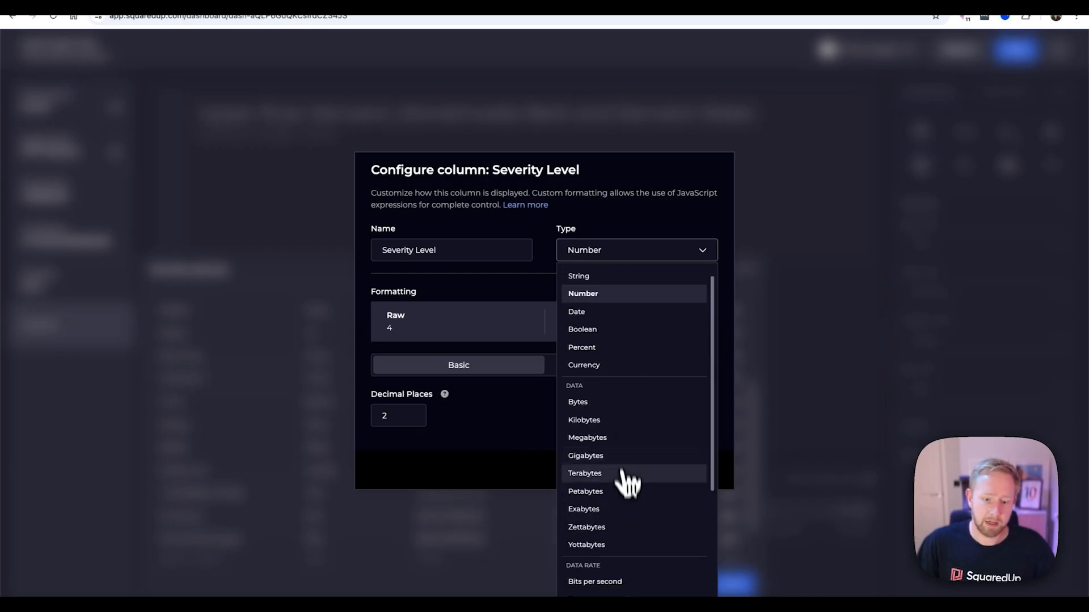
click(599, 542)
- Map Severity Level value 4 to the Success state and values 3 and 2 to Warning
scroll(474, 352, down, 1)
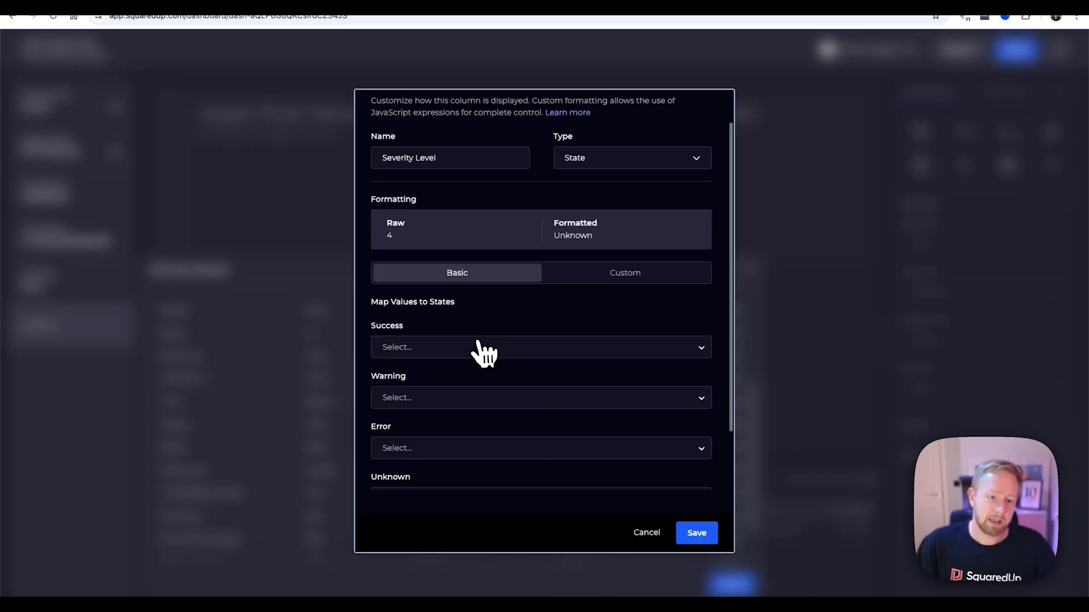
click(413, 347)
text(4)
click(411, 369)
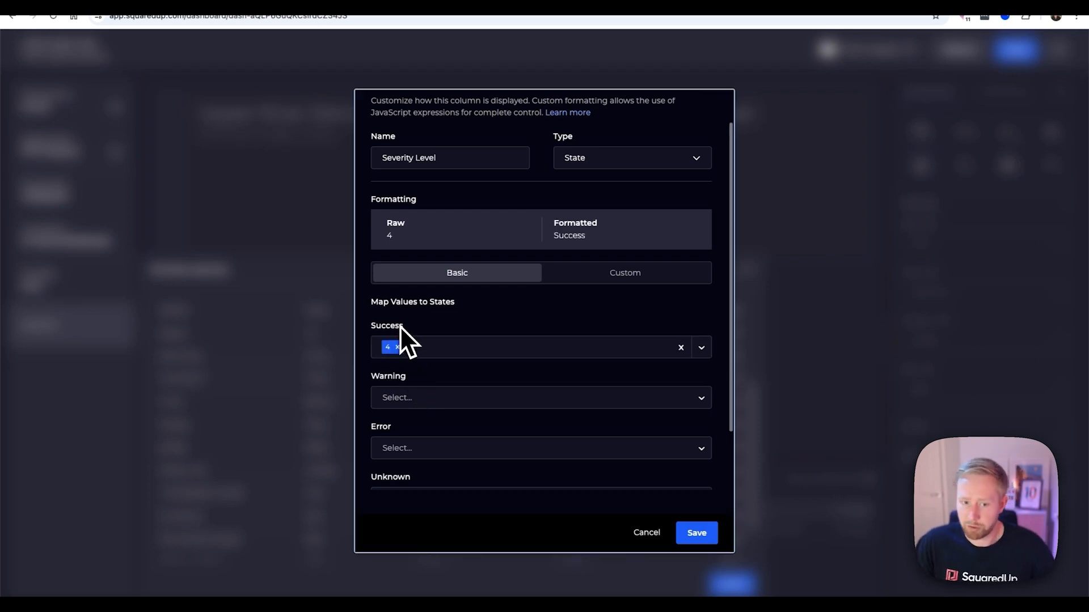
click(428, 397)
text(3)
click(420, 422)
click(420, 401)
text(2)
click(429, 426)
- Map Severity Level value 1 to the Error state and save the column formatting
click(413, 448)
text(1)
click(418, 470)
scroll(567, 476, down, 1)
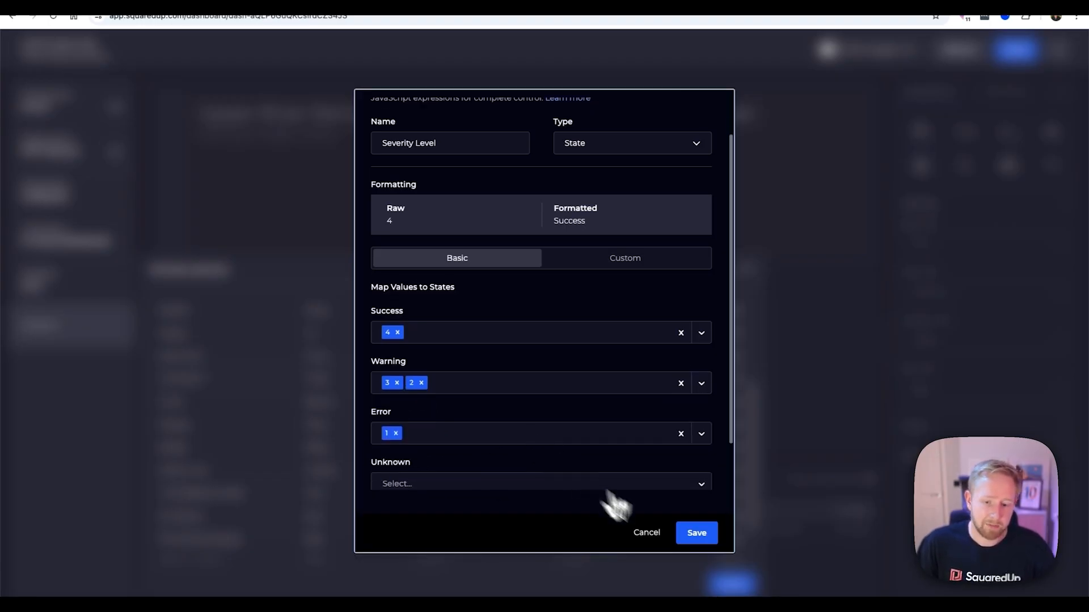
click(698, 536)
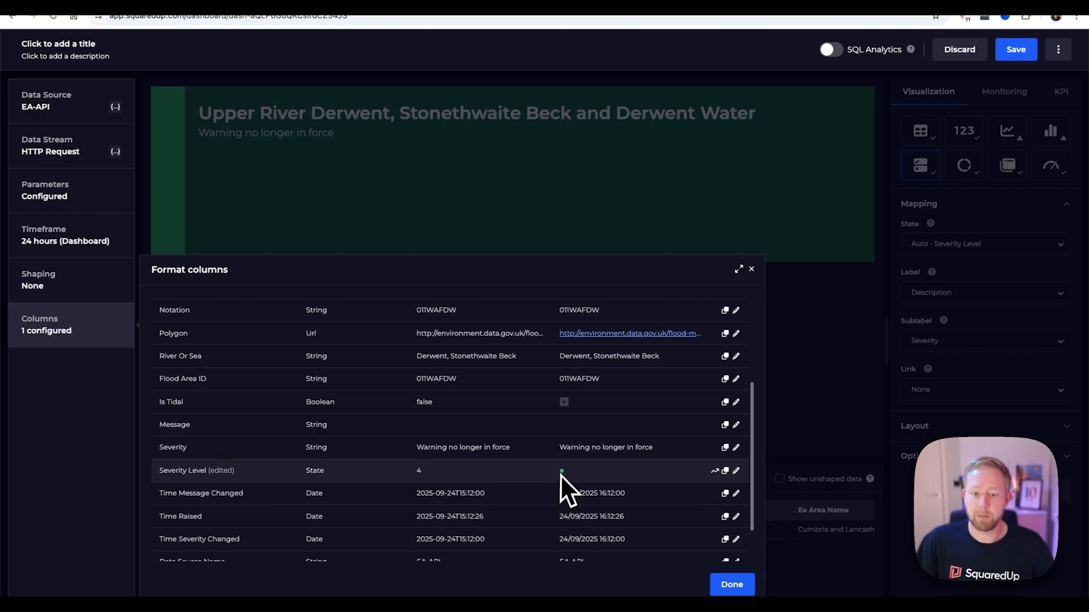
click(733, 584)
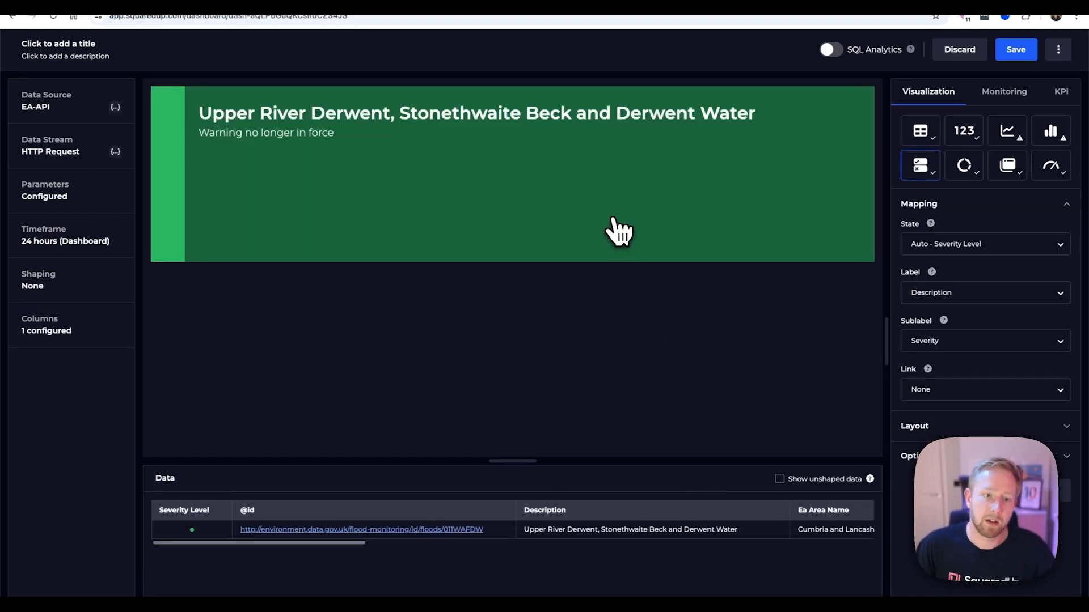
- Limit the status blocks layout to a maximum of 1 column and save the tile
click(945, 432)
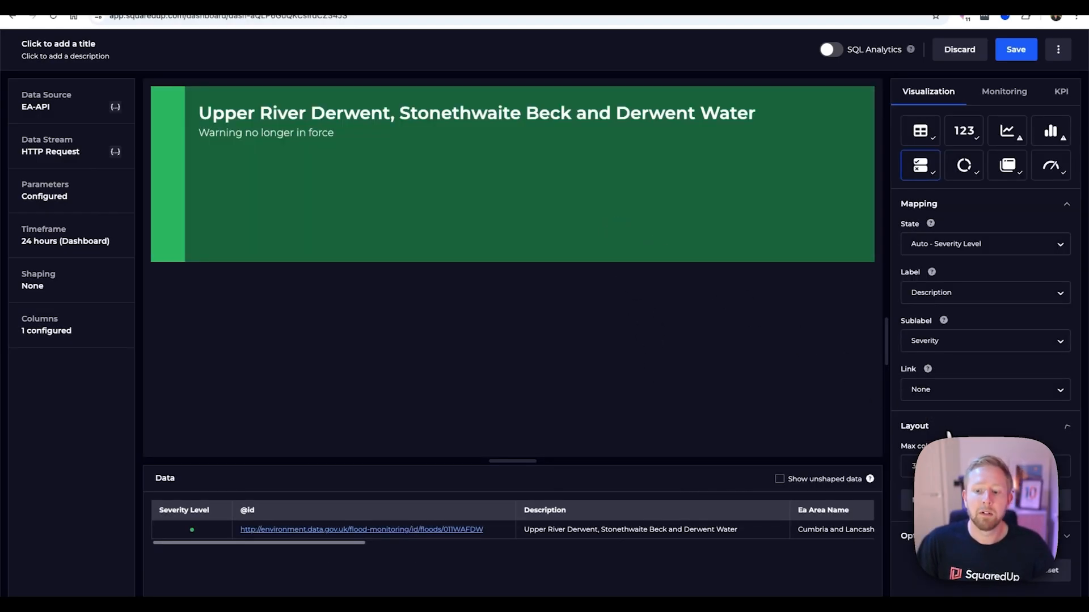
click(1058, 470)
click(1057, 471)
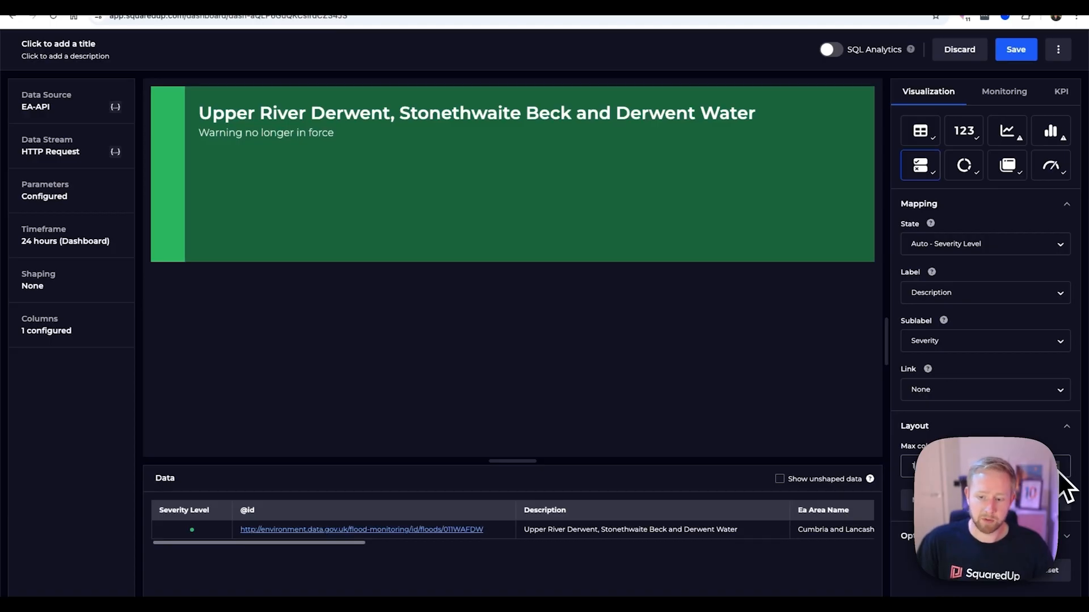
click(1016, 49)
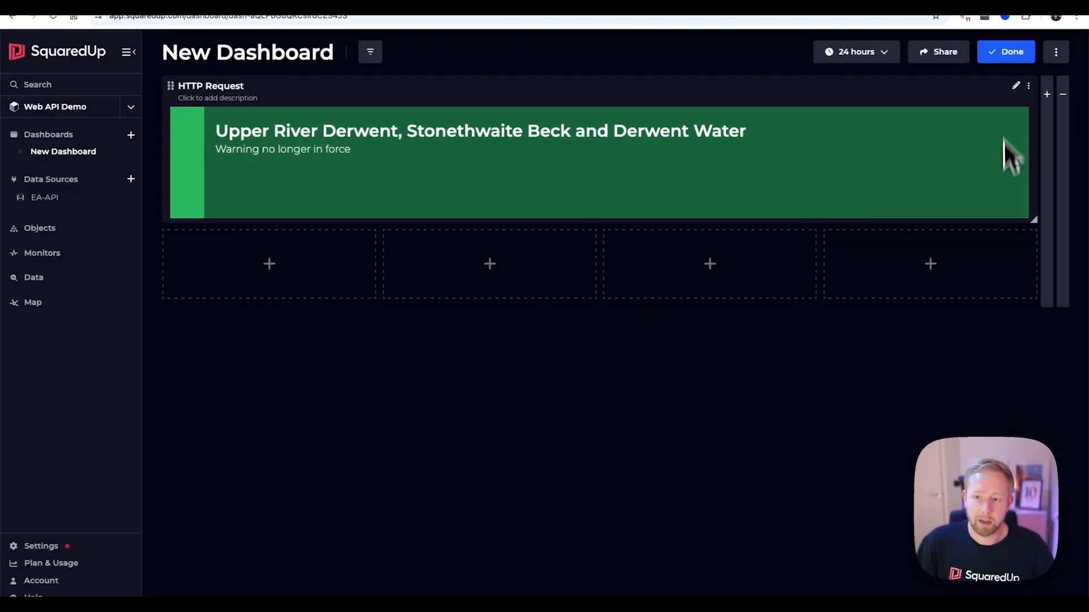
- Shrink the status blocks tile to half the dashboard's width and title it Flood Warnings
drag(1033, 226, 593, 221)
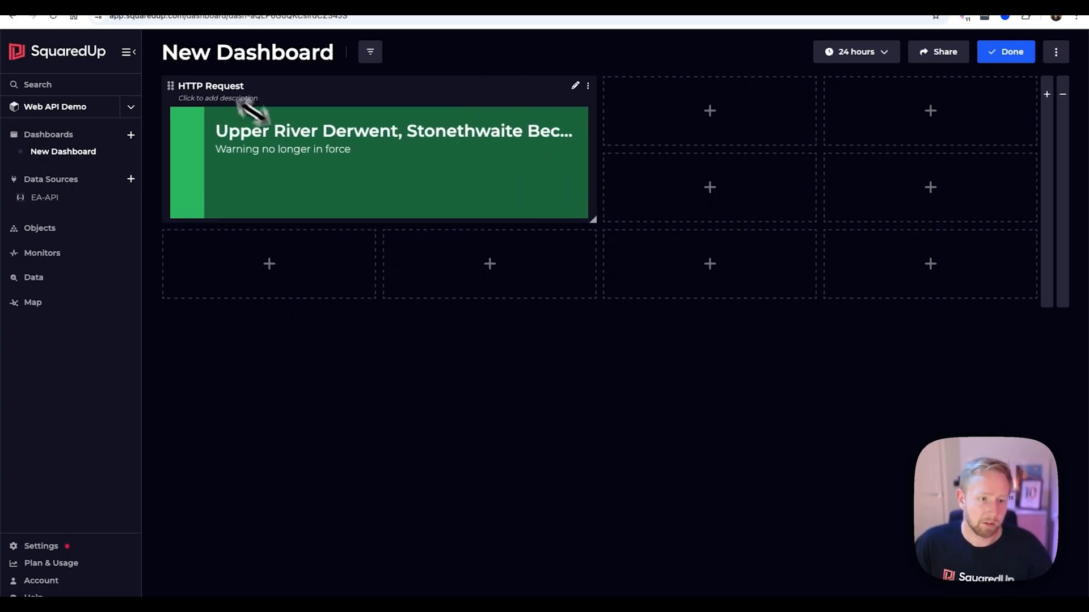
click(235, 87)
text(Flood Warnings)
- Rename the dashboard as Flood Dashboard
click(256, 54)
text(Flood Dashb)
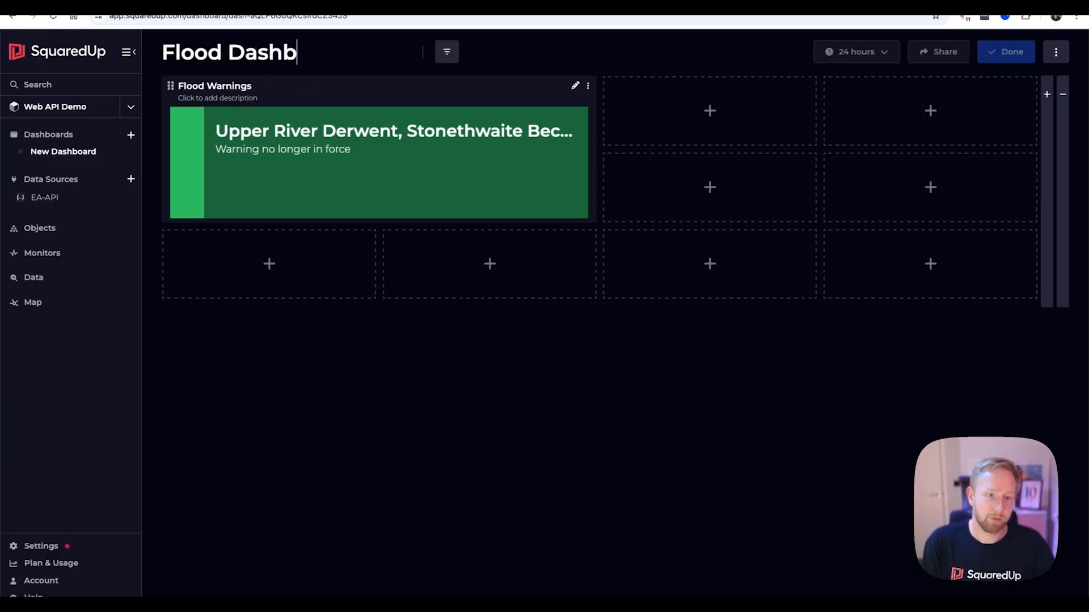
text(oard)
key(Return)
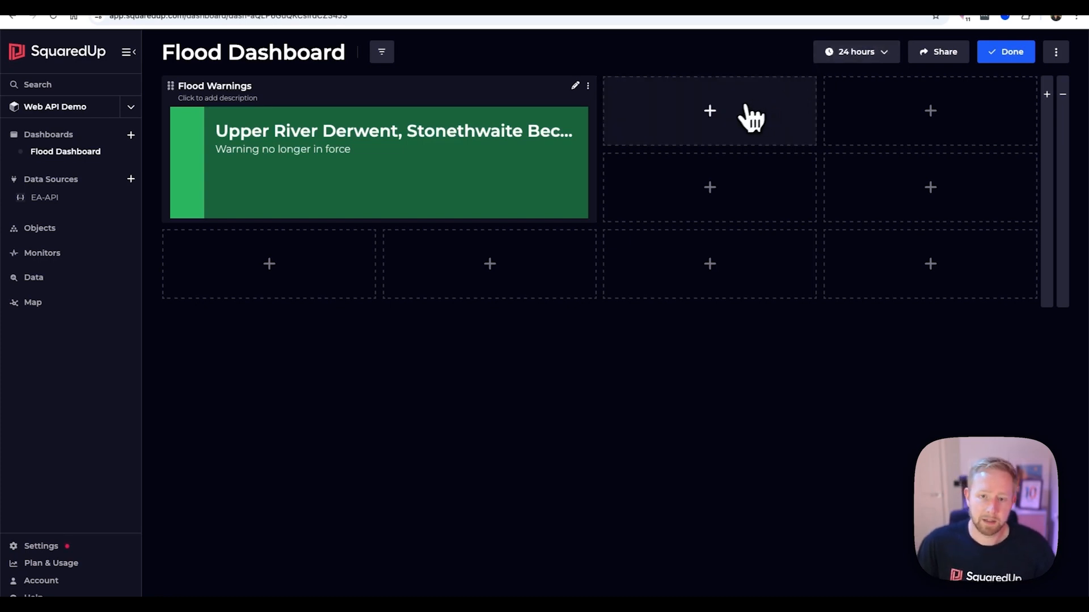
- Add a data tile beside Flood Warnings using the HTTP Request stream with the path flood-monitoring/id/stations/1984TH.json
click(734, 121)
click(753, 163)
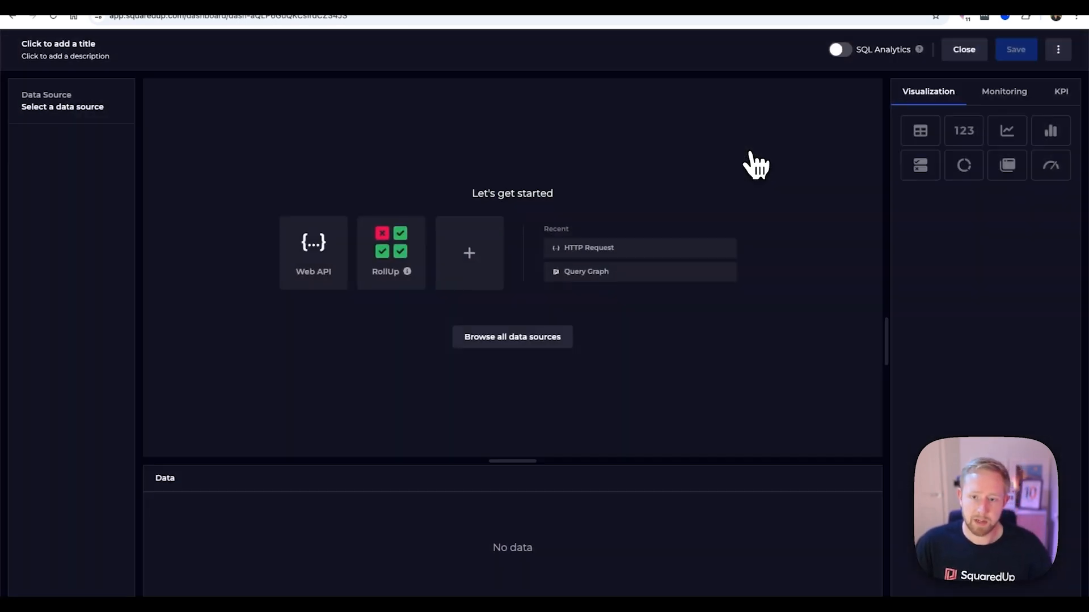
click(620, 252)
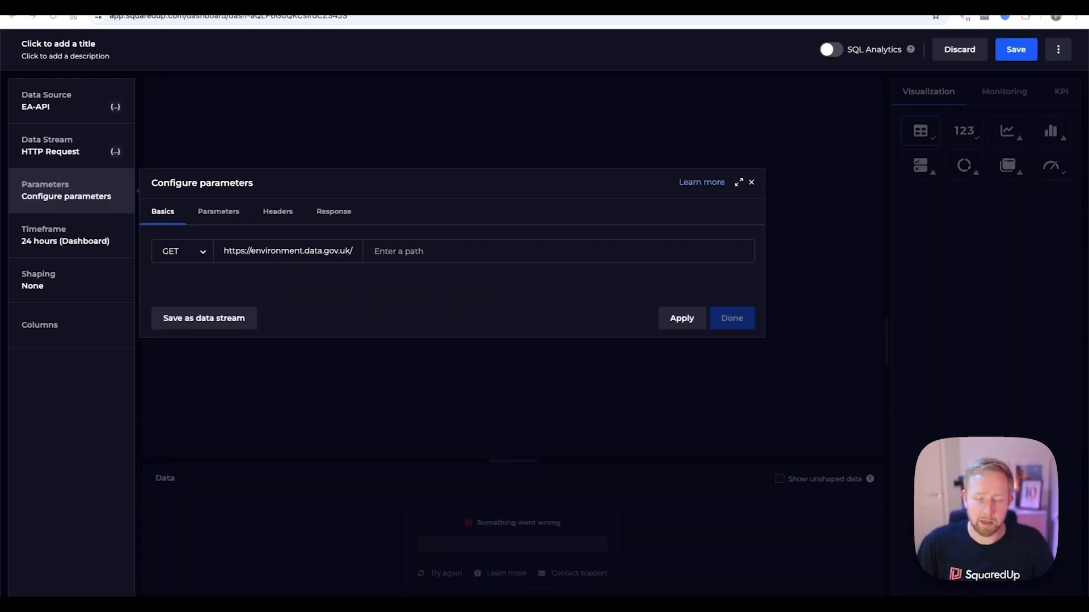
click(452, 252)
text(flood-monitoring/id/stations/1984TH.json)
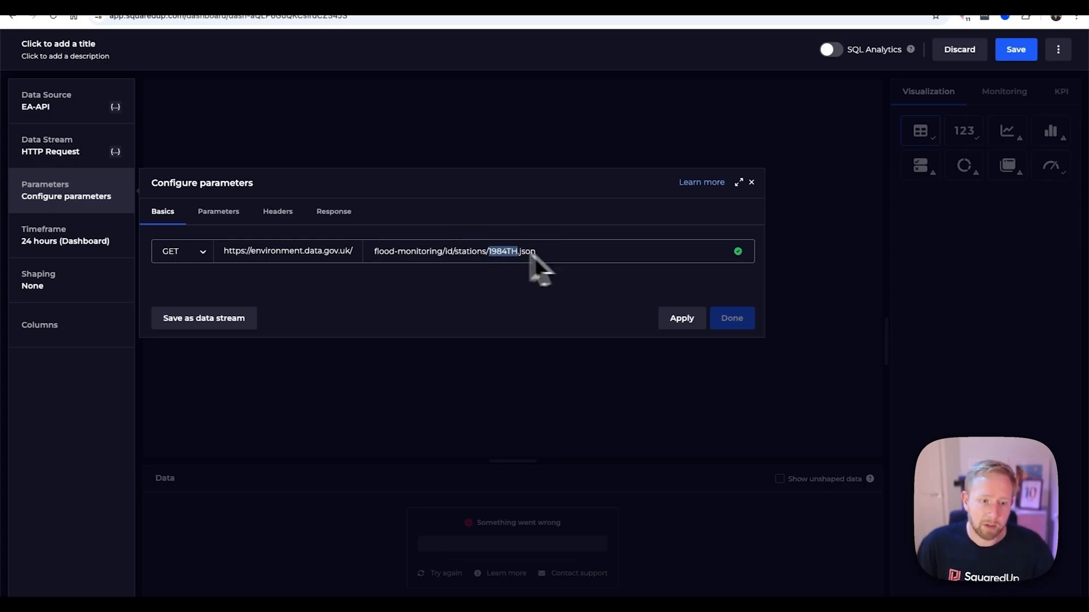
- Send the test request, set the path to data to items, expand inner objects and apply the parameters
click(343, 216)
scroll(262, 401, down, 1)
click(188, 390)
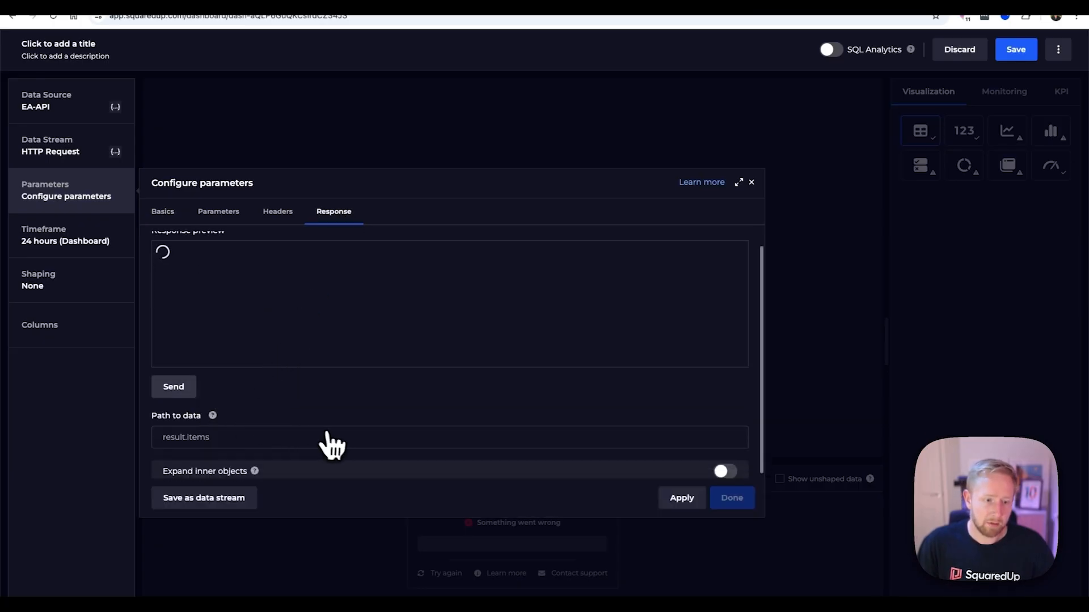
scroll(284, 431, down, 1)
click(276, 428)
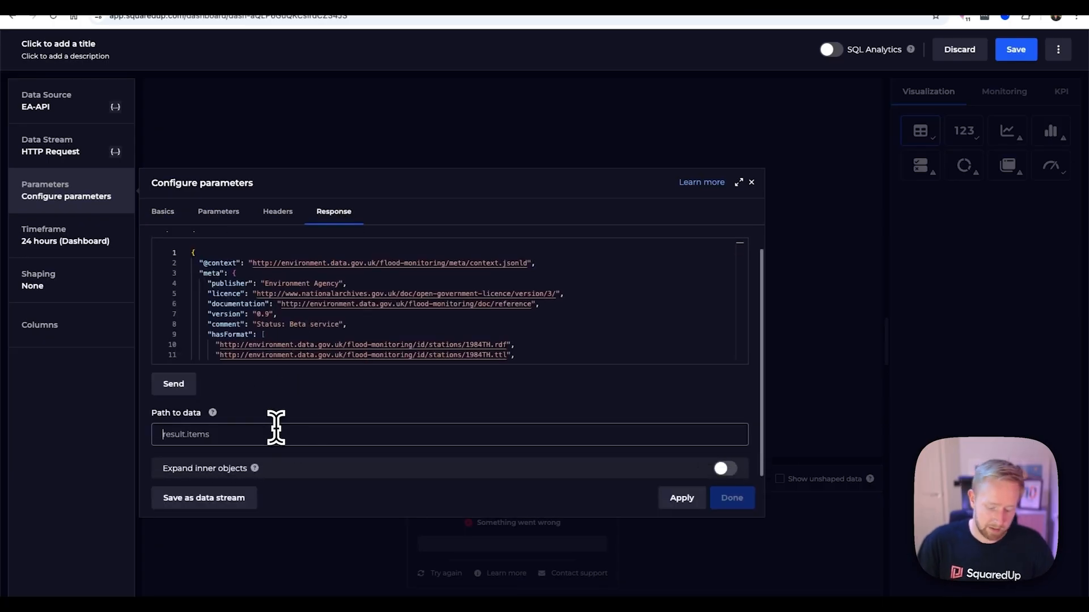
text(items)
click(725, 468)
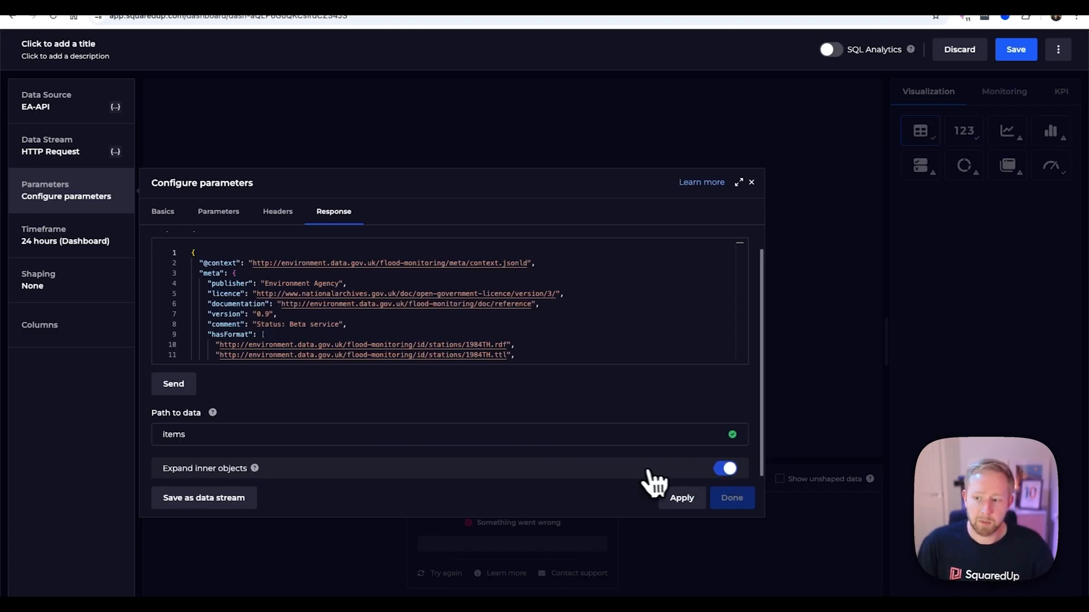
click(693, 501)
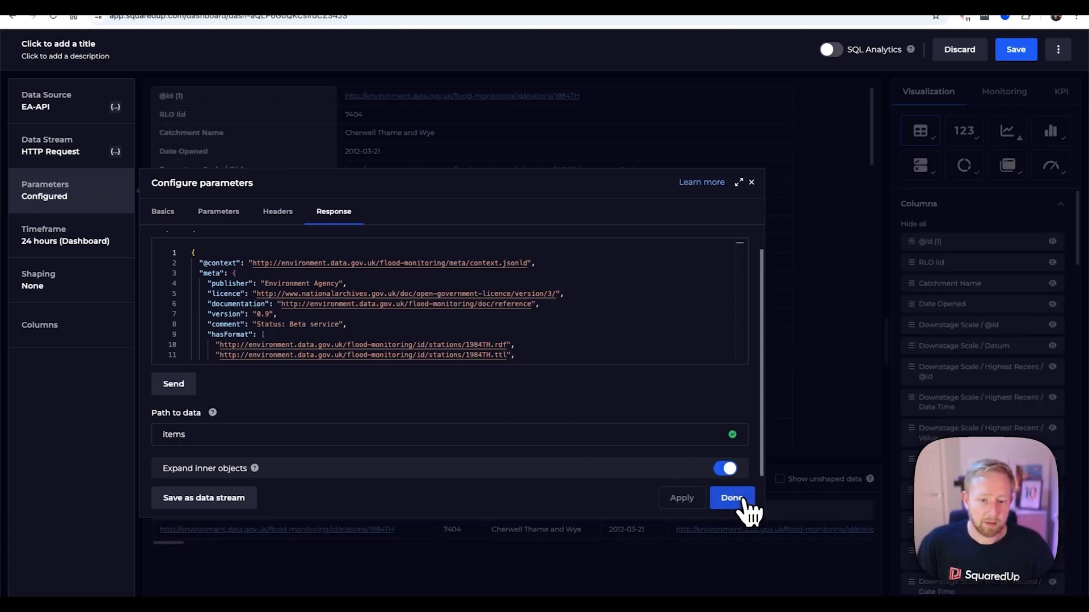
click(748, 499)
- Review the station data and switch the tile to a gauge with 0 / Latest Reading / Value as its value
scroll(337, 275, down, 2)
scroll(334, 281, down, 10)
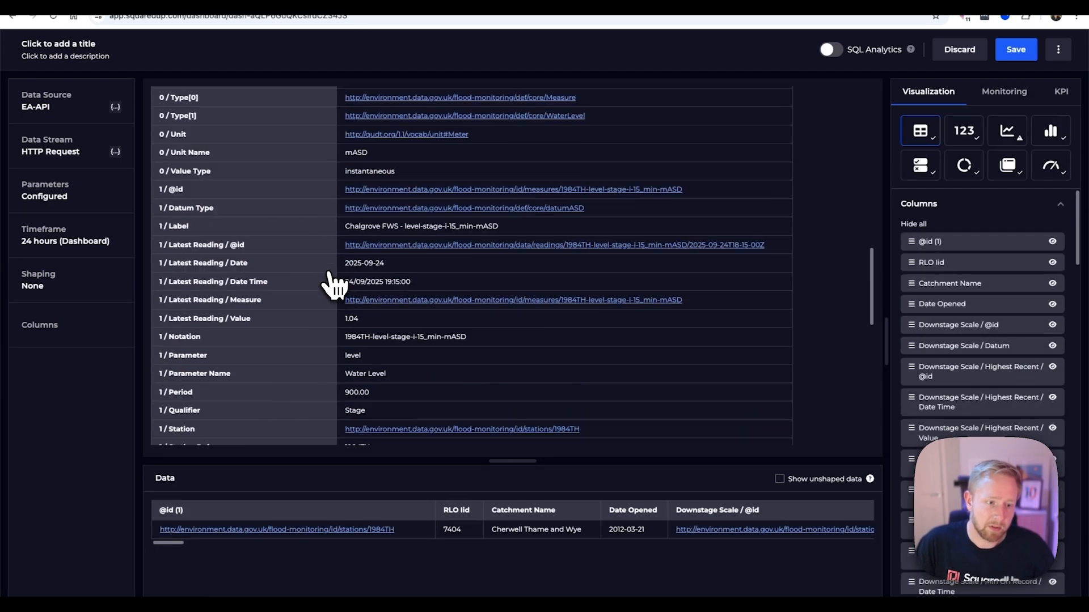
scroll(230, 374, up, 10)
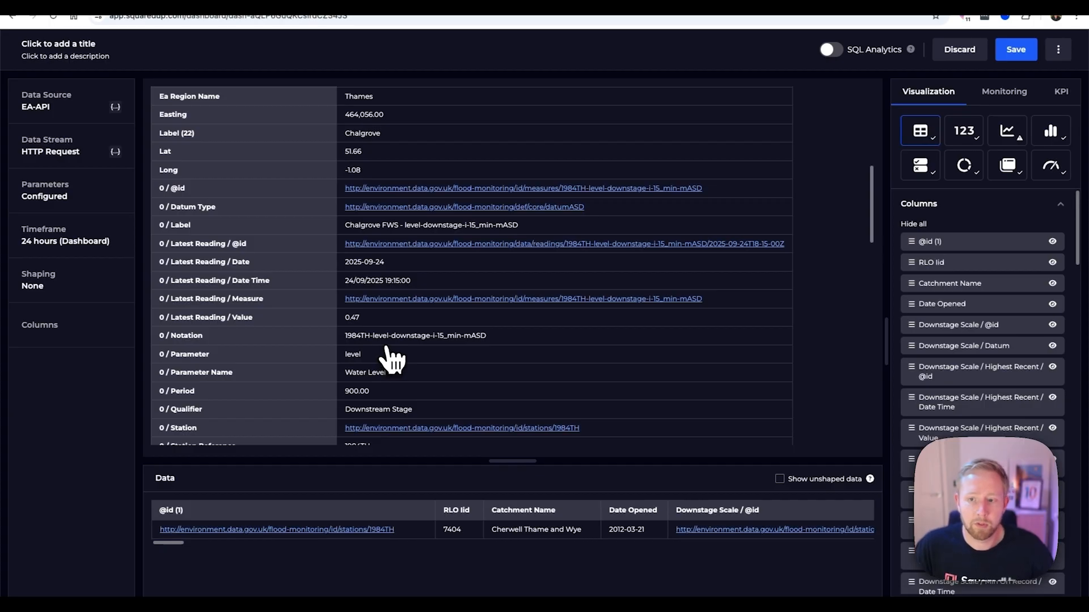
scroll(391, 357, up, 3)
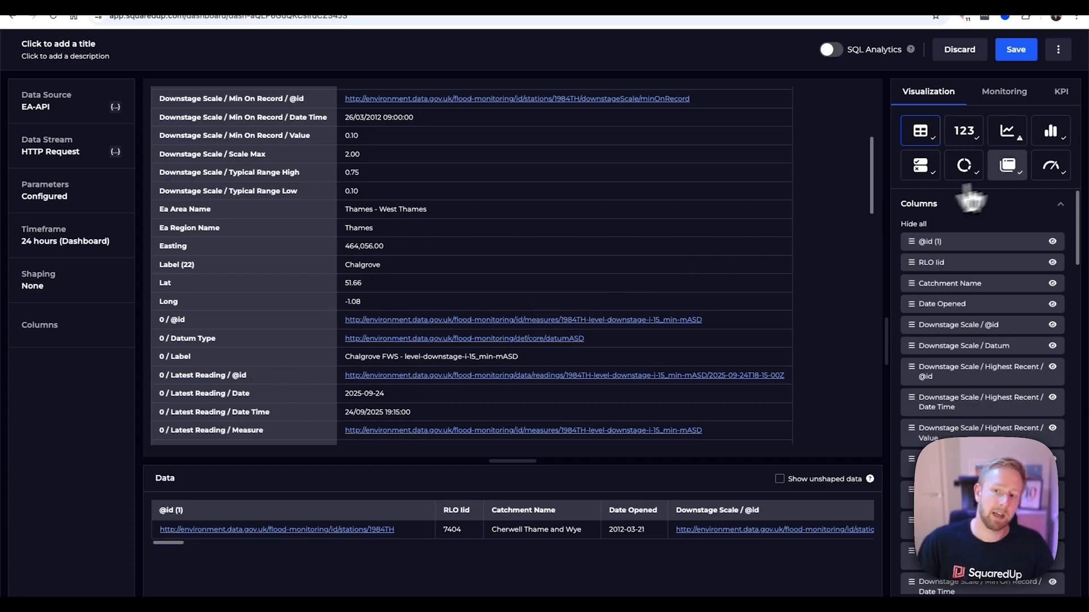
click(1052, 171)
click(977, 243)
text(l)
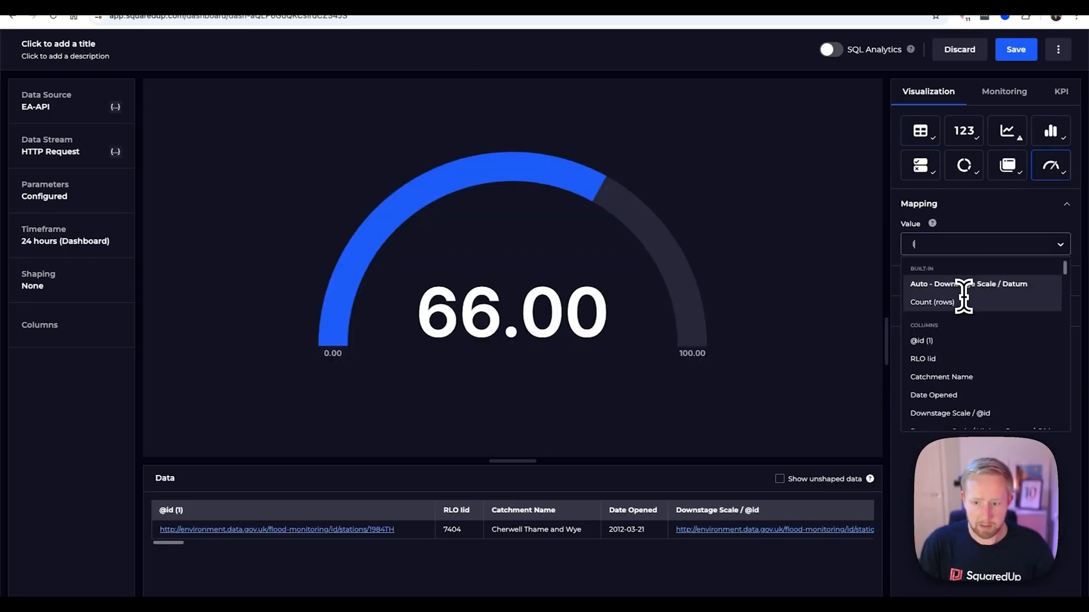
text(atest Reading / Value)
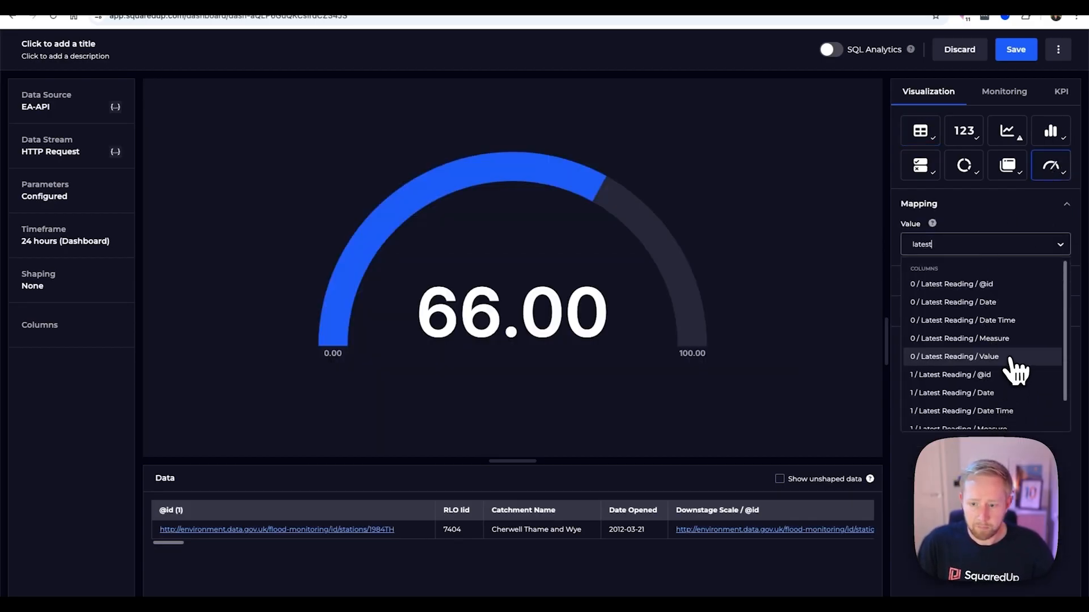
click(1011, 358)
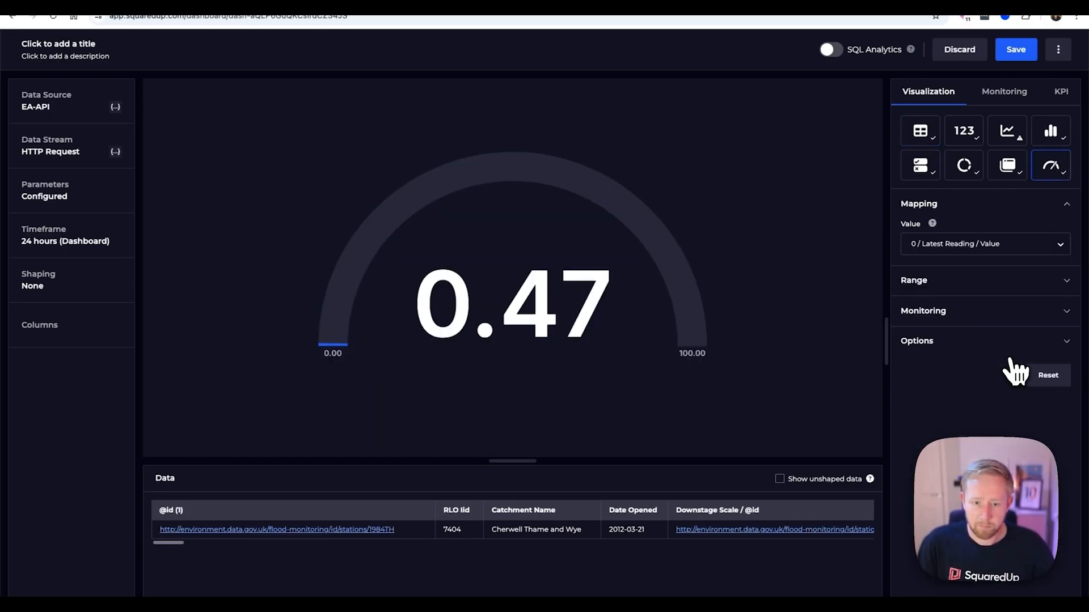
- Set the gauge range to Downstage Scale / Min On Record / Value as minimum and Downstage Scale / Max On Record / Value as maximum
click(941, 291)
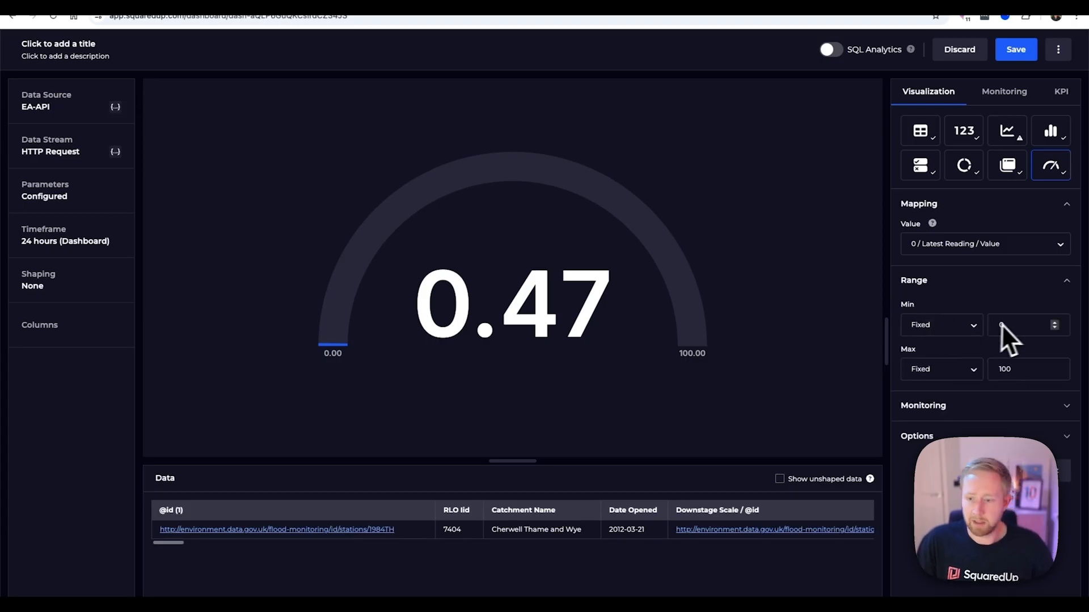
click(962, 324)
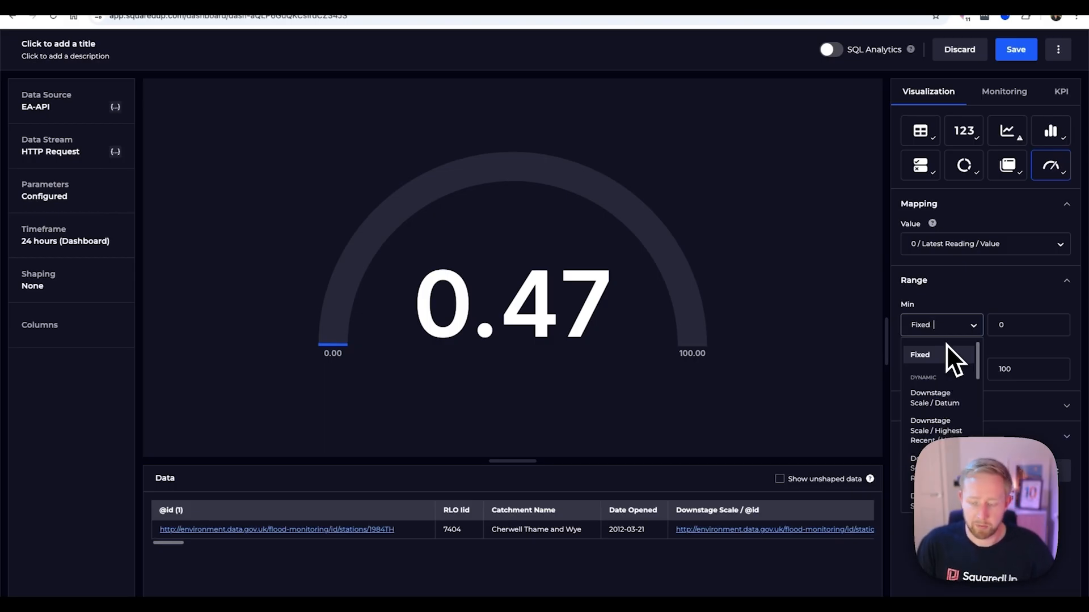
text(min)
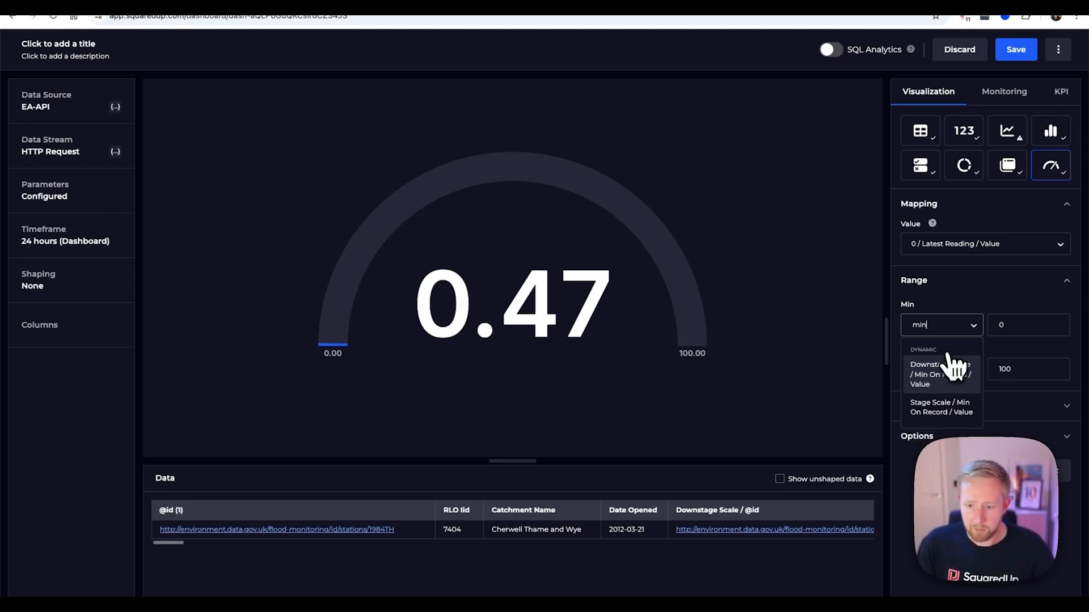
click(949, 387)
click(941, 372)
text(max)
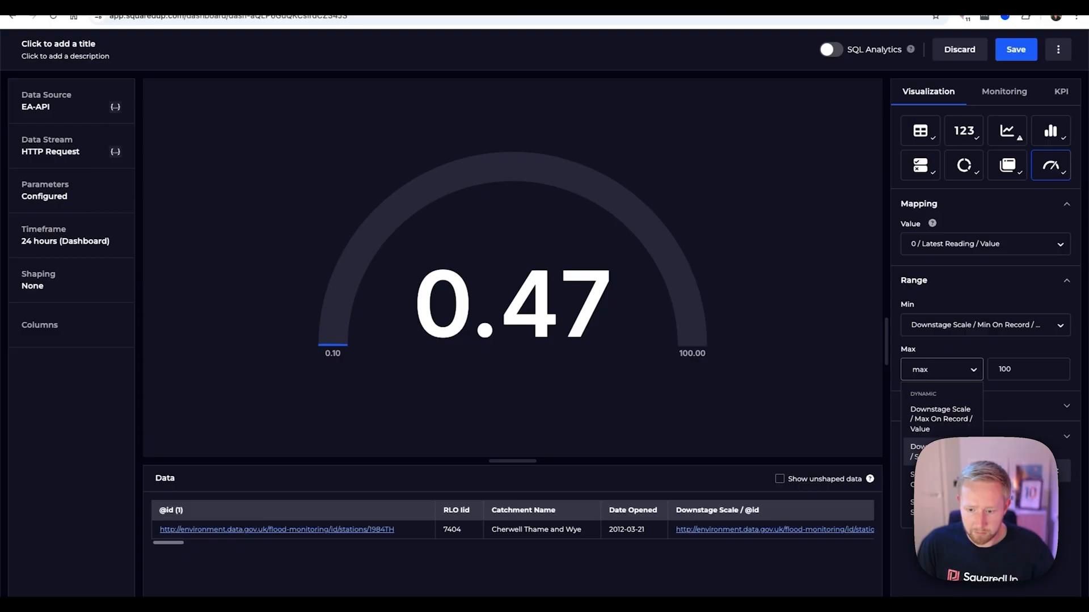
click(949, 429)
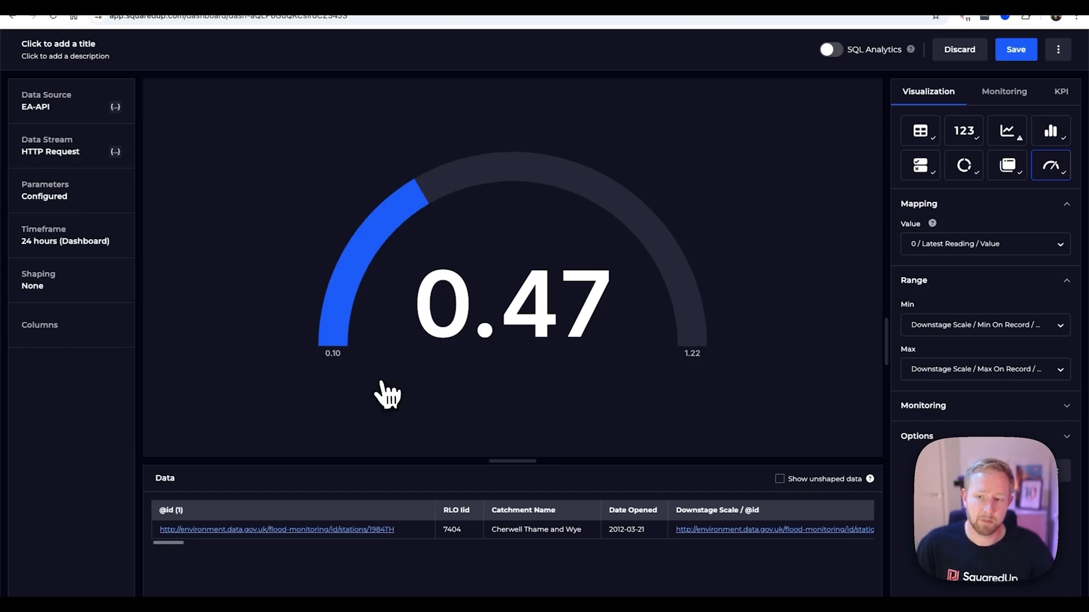
- Enable threshold monitoring for the gauge on the 0 / Latest Reading / Value column
click(1003, 99)
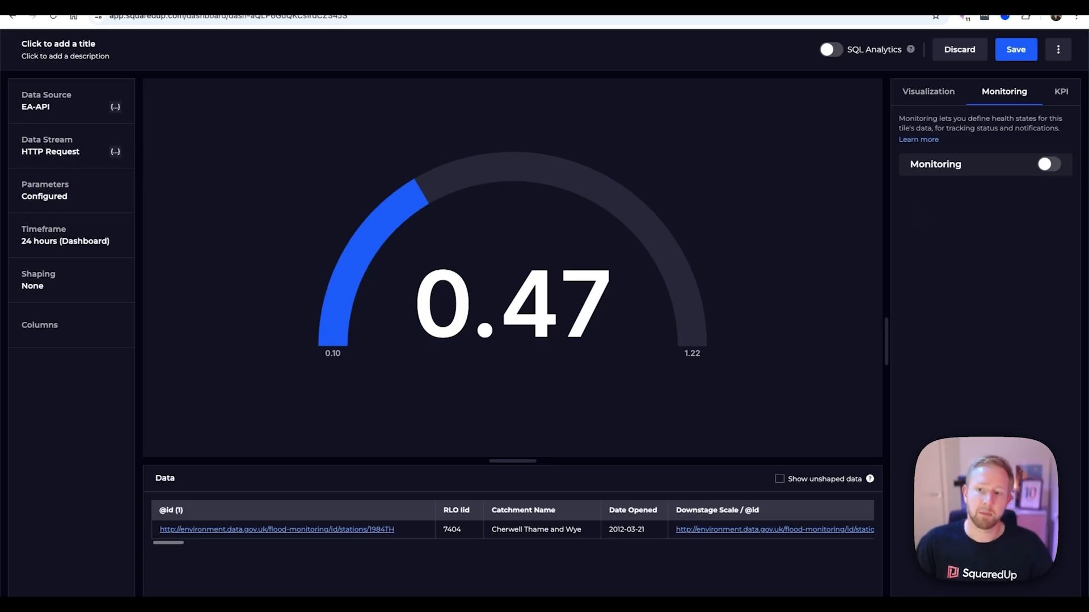
click(1049, 164)
text(late)
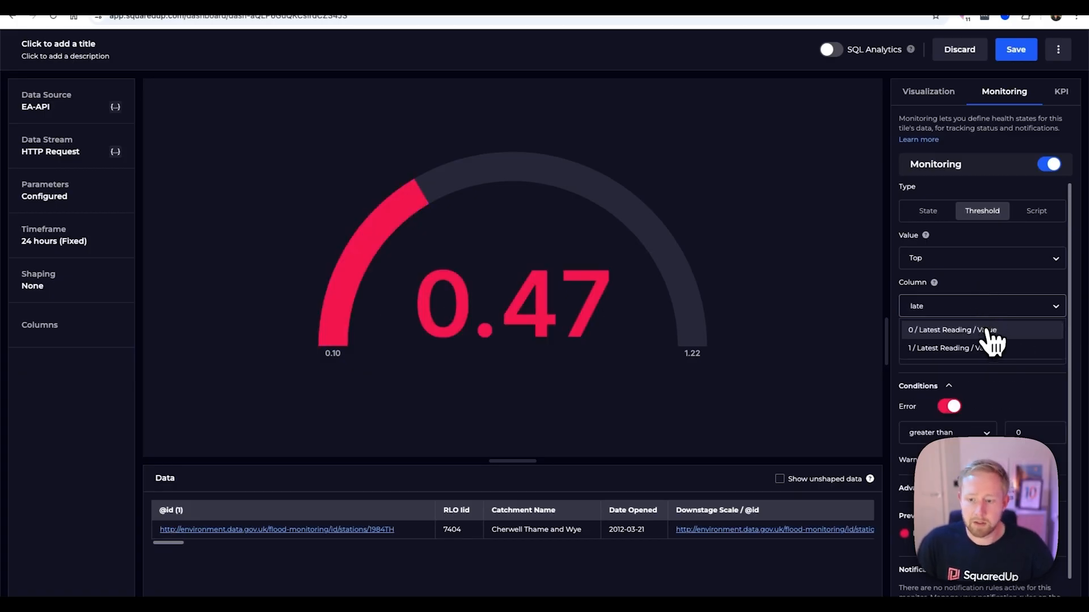
click(987, 333)
- Set the monitor's error condition to greater than 1.1 and enable a warning condition with threshold 0.9
scroll(1007, 397, down, 1)
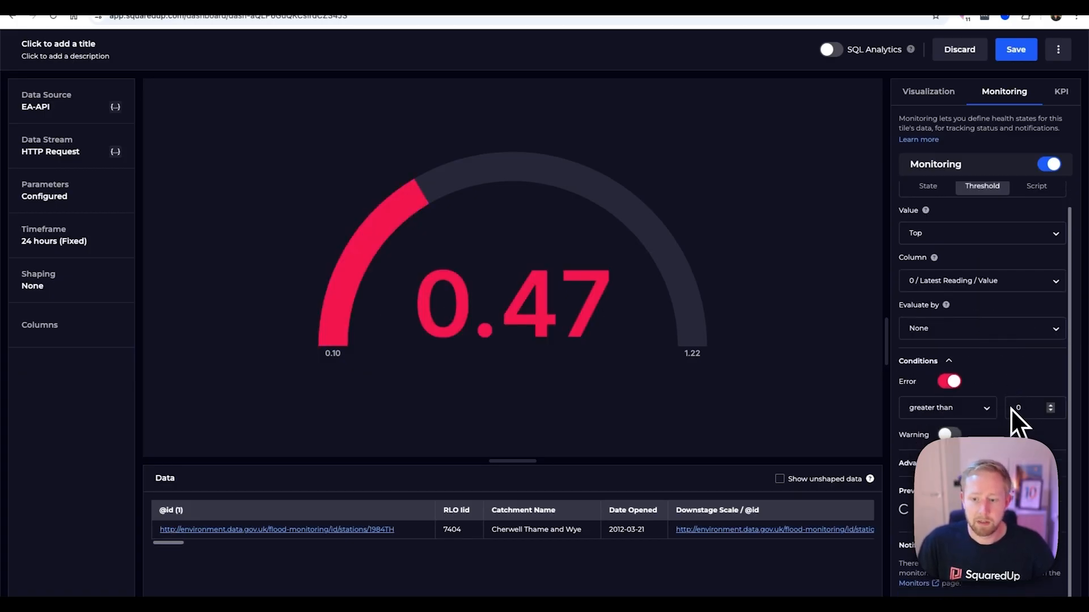
click(1015, 408)
text(1.1)
click(949, 435)
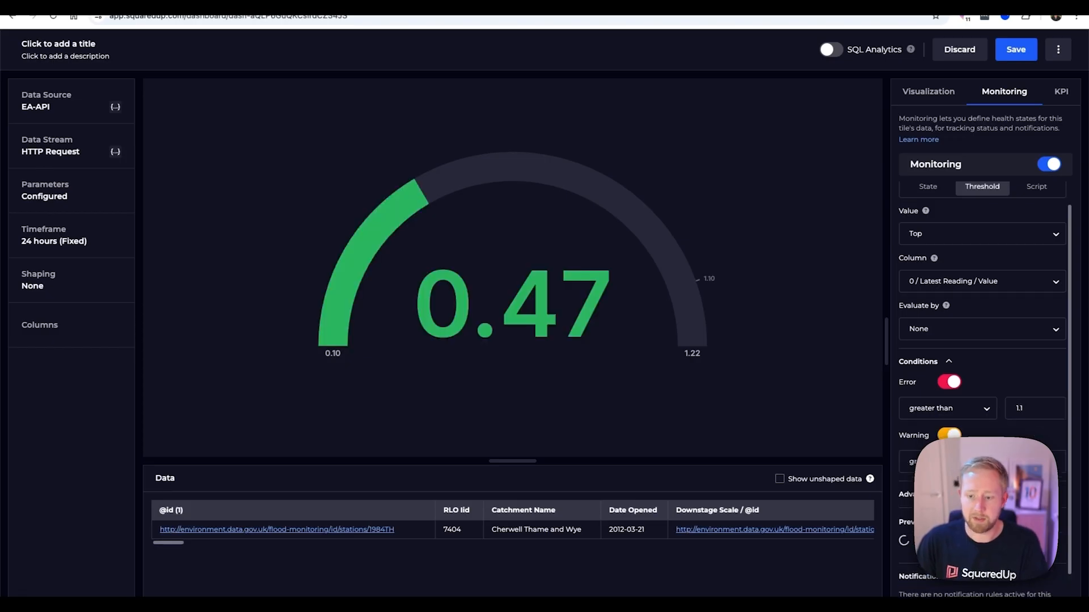
click(1023, 462)
text(0.9)
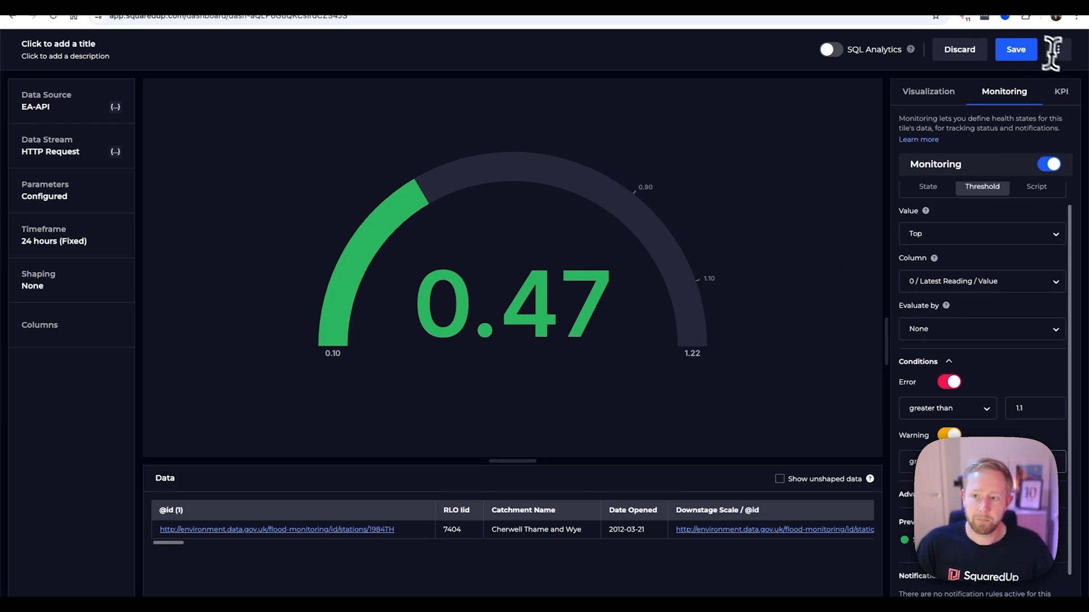
- Save the gauge tile, title it Current water level and finish editing the dashboard
click(1025, 57)
click(688, 92)
text(Wat)
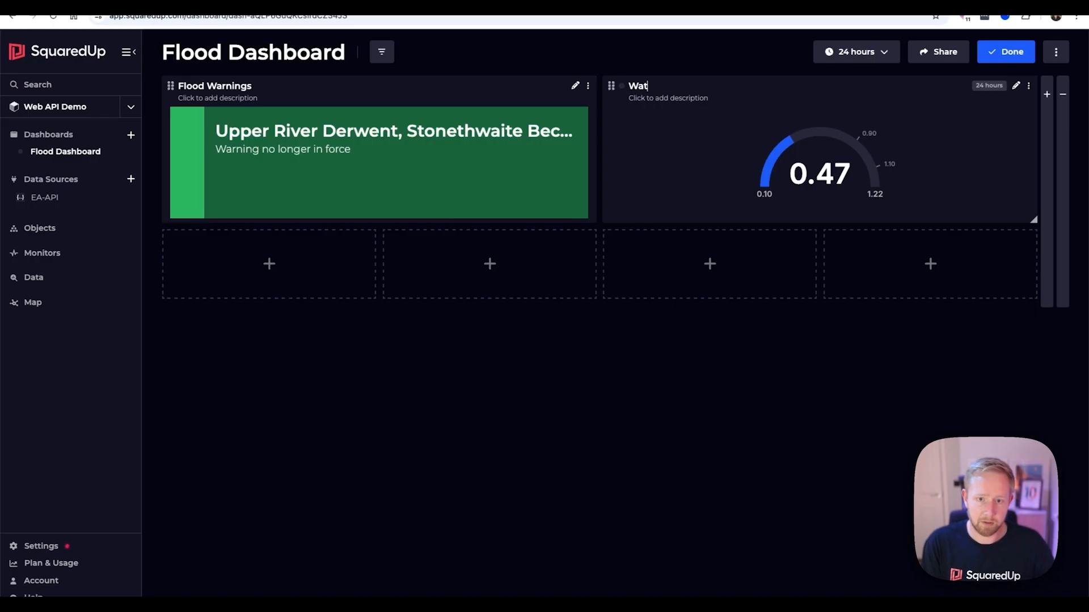
key(BackSpace)
key(BackSpace)
key(BackSpace)
text(Current water level)
click(1018, 54)
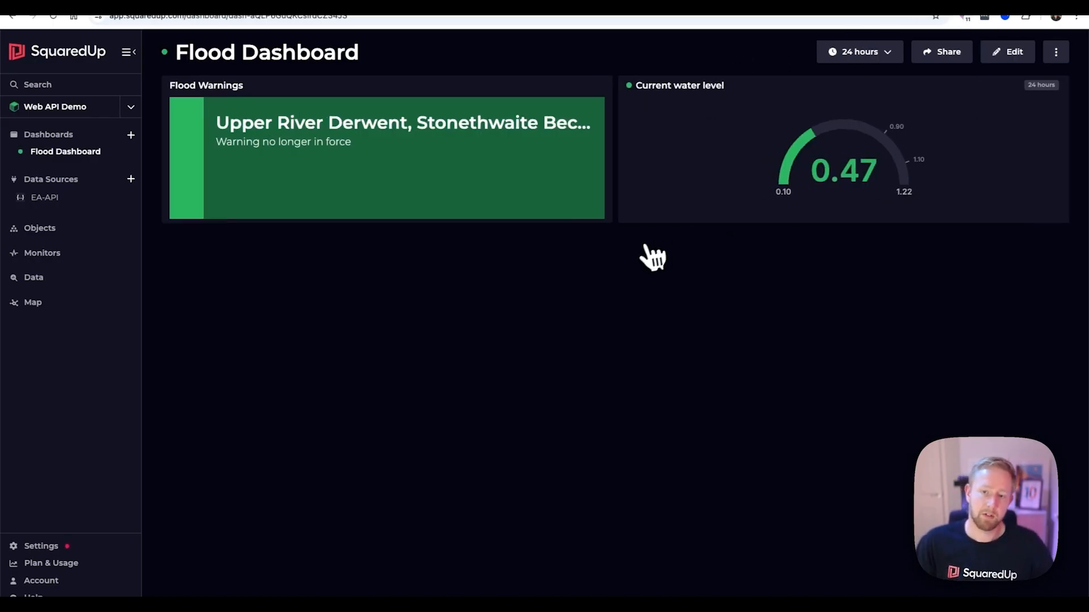
- Reopen the dashboard for editing and add a data tile below Flood Warnings using the HTTP Request stream
click(1010, 53)
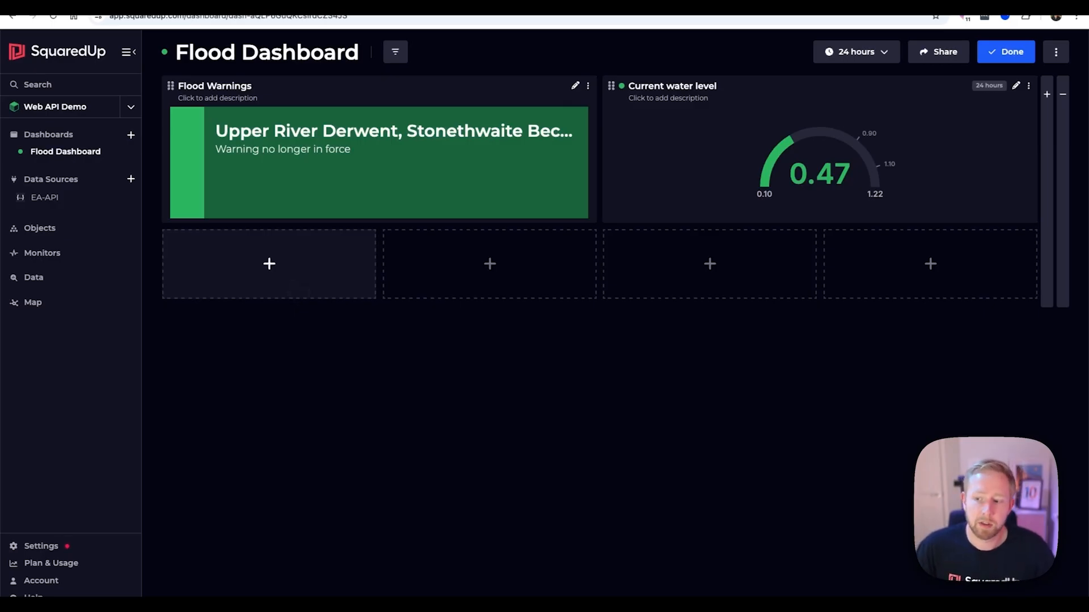
click(286, 267)
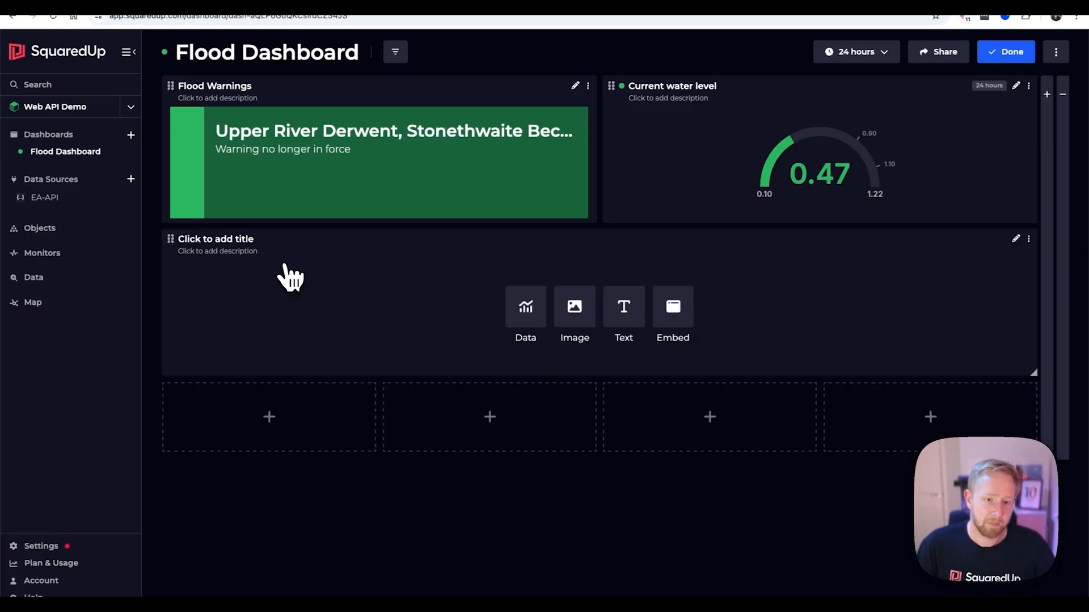
click(534, 322)
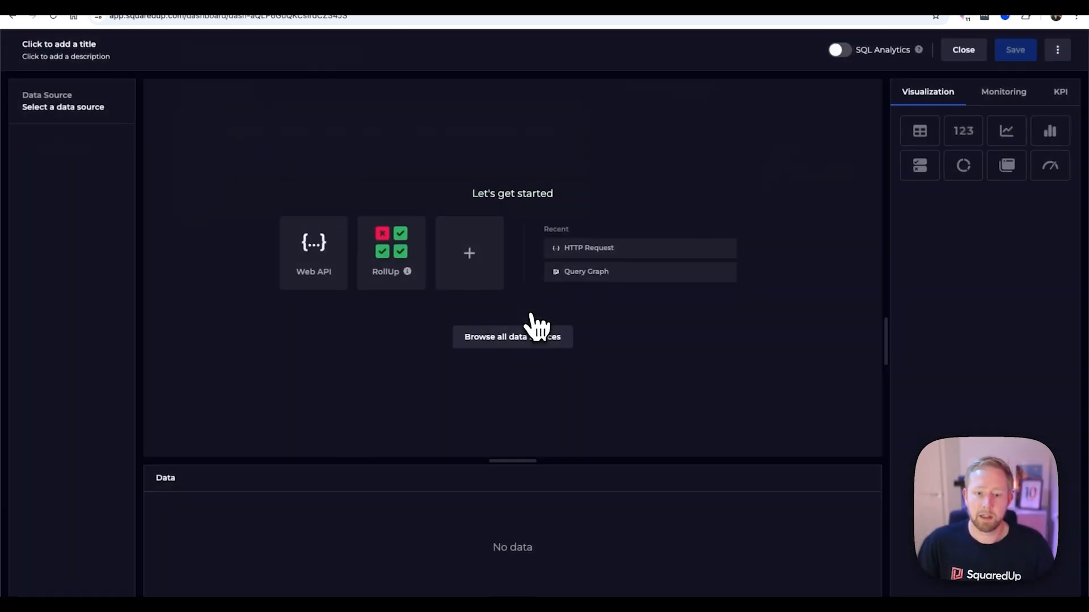
click(605, 253)
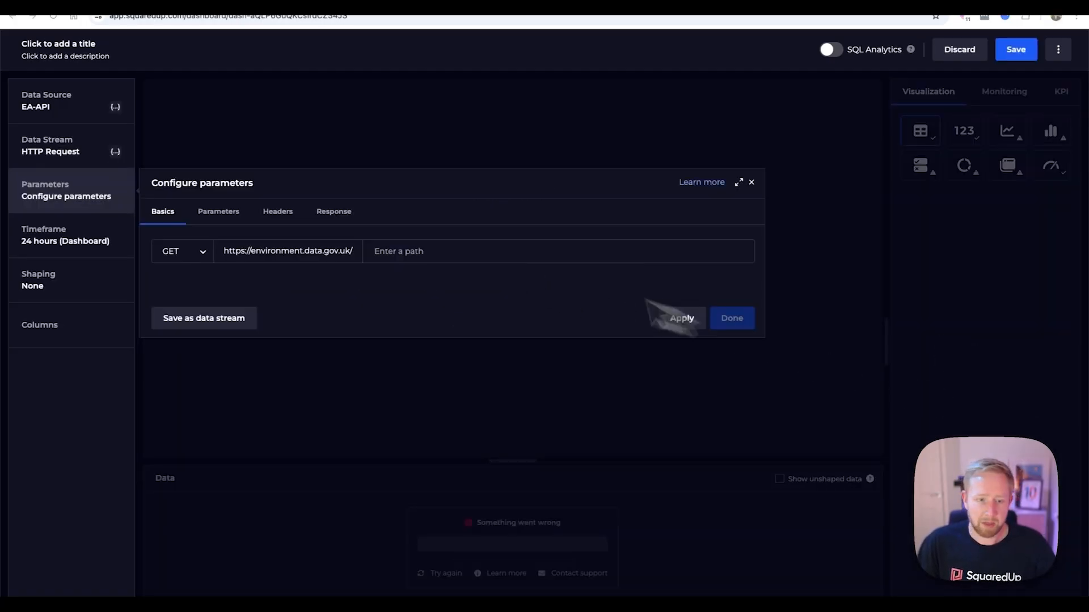
- Set the new tile's GET request path to flood-monitoring/id/measures/1984TH-level-stage-i-15_min-mASD/readings
click(469, 250)
text(flood-monitoring/id/measures/1984TH-level-stage-i-15_min-mASD/readings)
drag(636, 251, 670, 252)
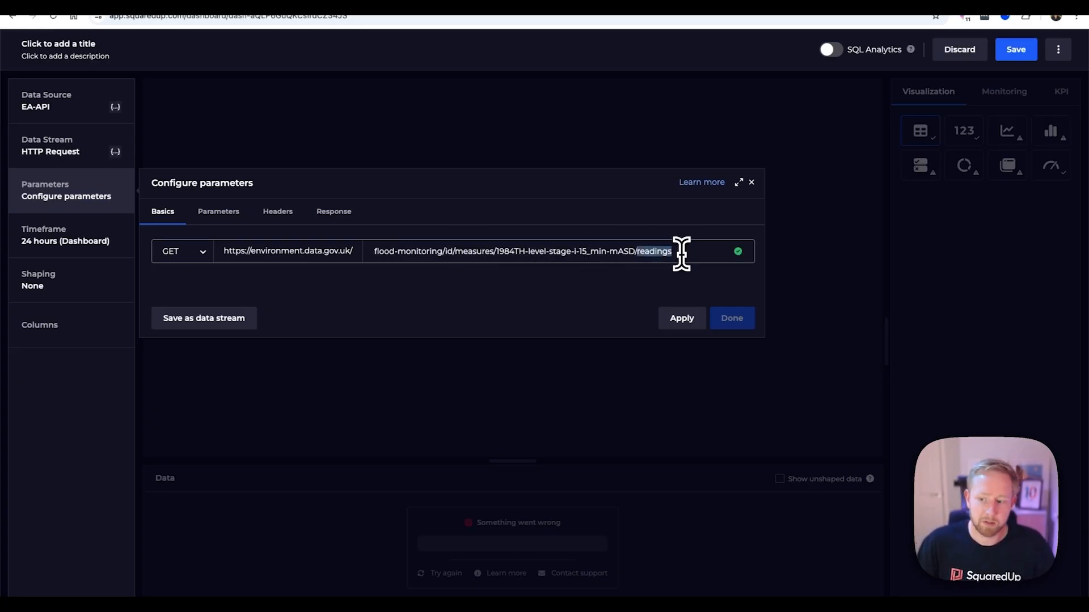
- Set the path to data to items, preview the response, and apply the request parameters
click(335, 219)
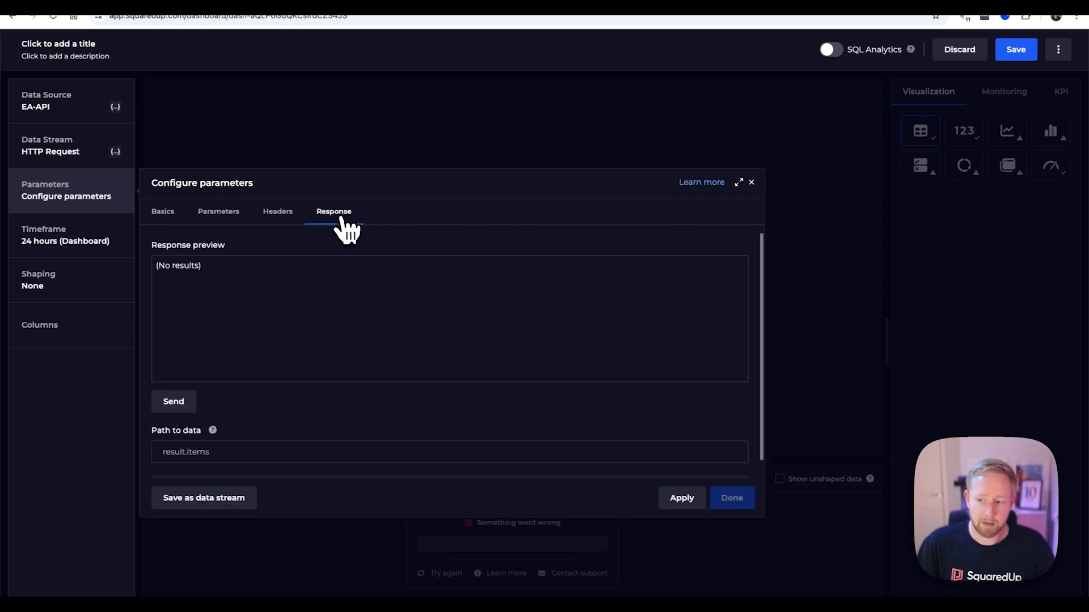
scroll(365, 359, down, 1)
click(228, 431)
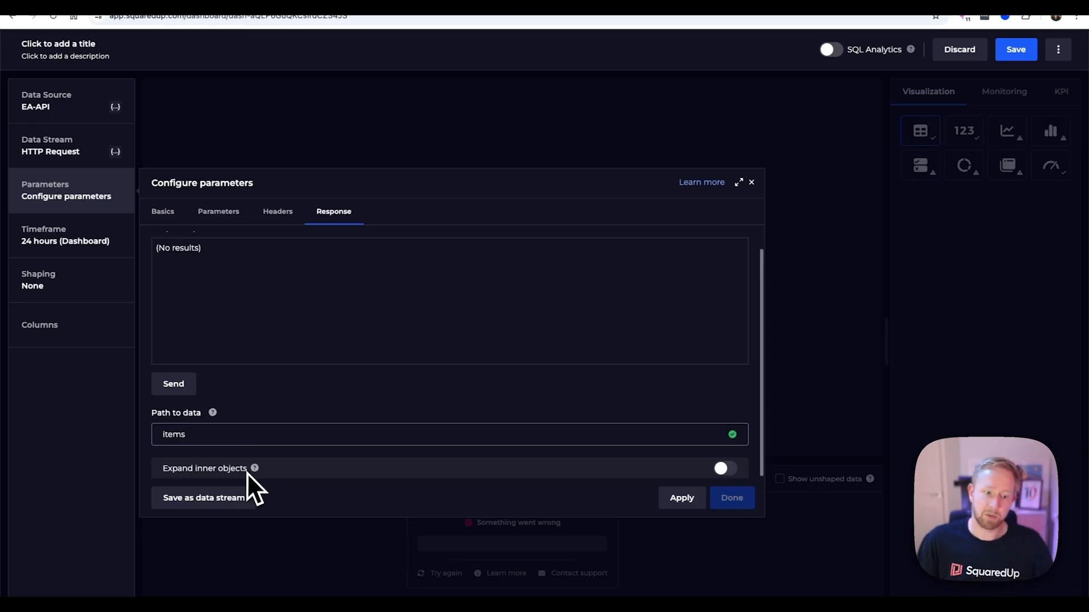
click(188, 390)
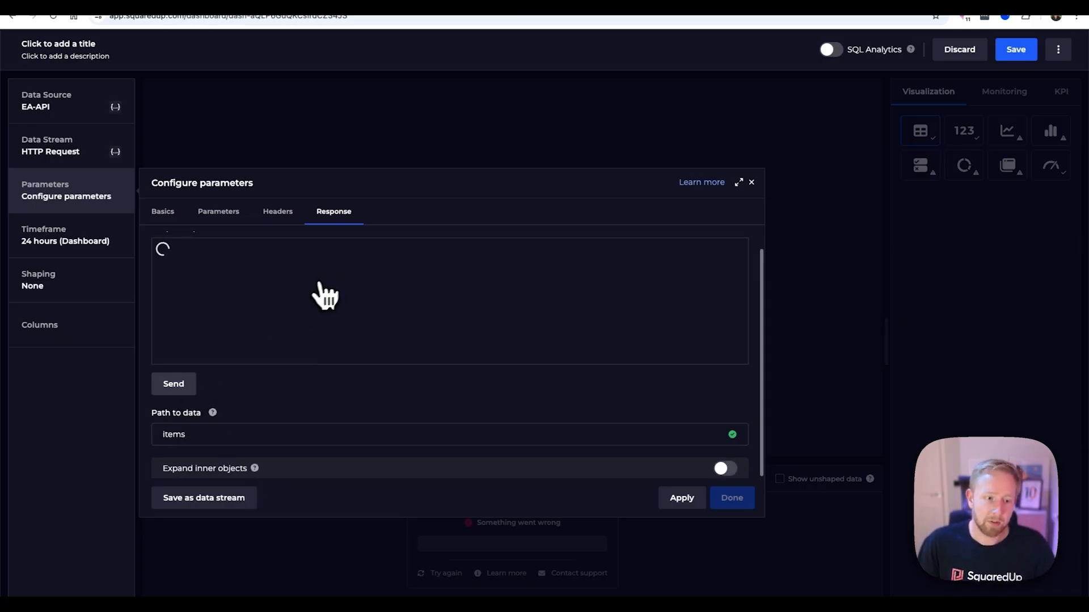
scroll(258, 318, down, 5)
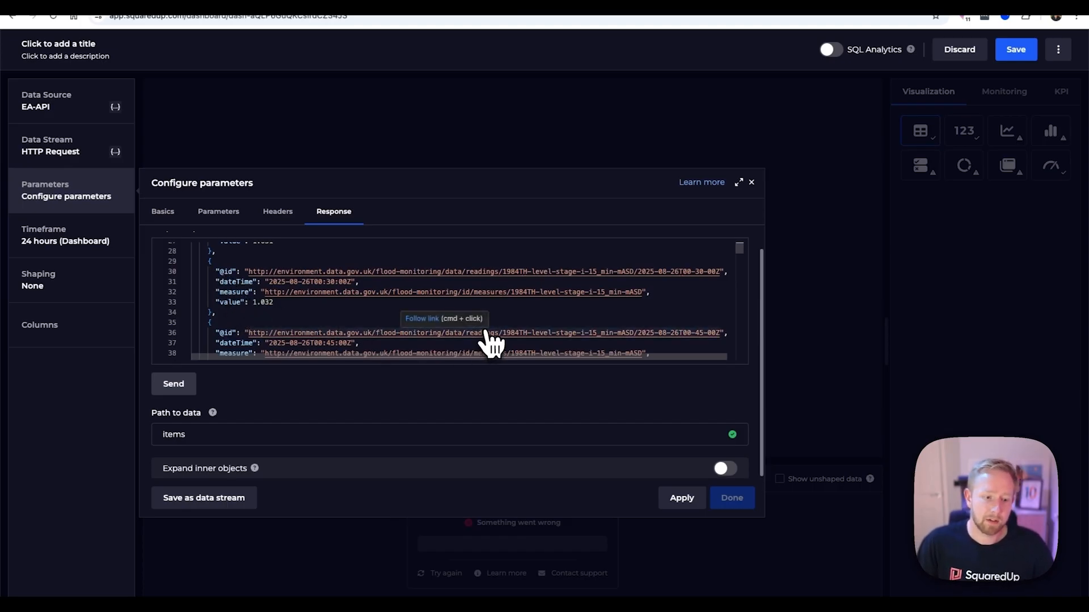
click(702, 504)
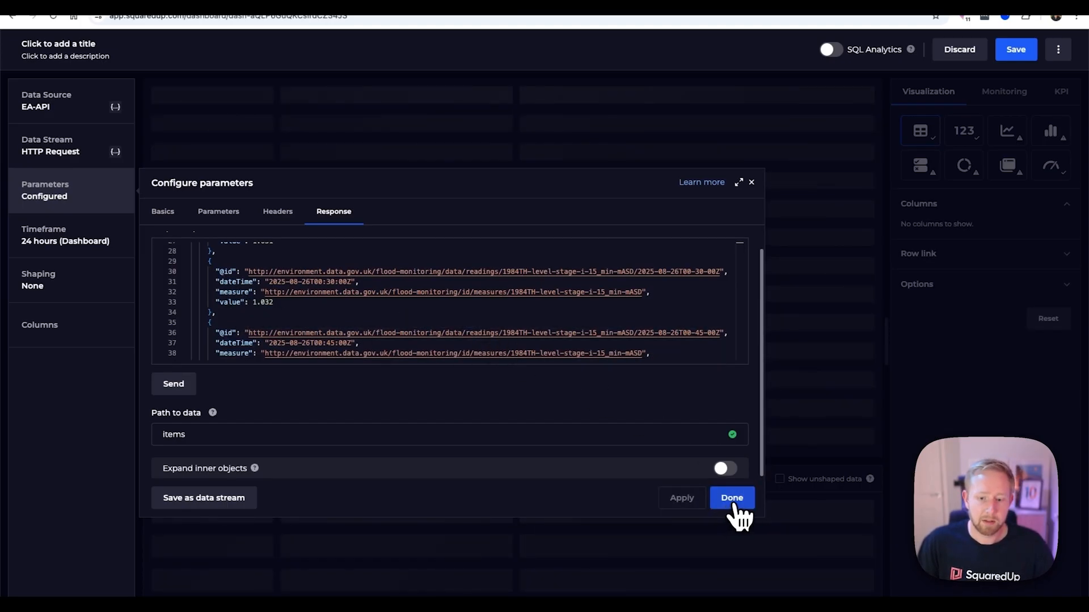
click(735, 507)
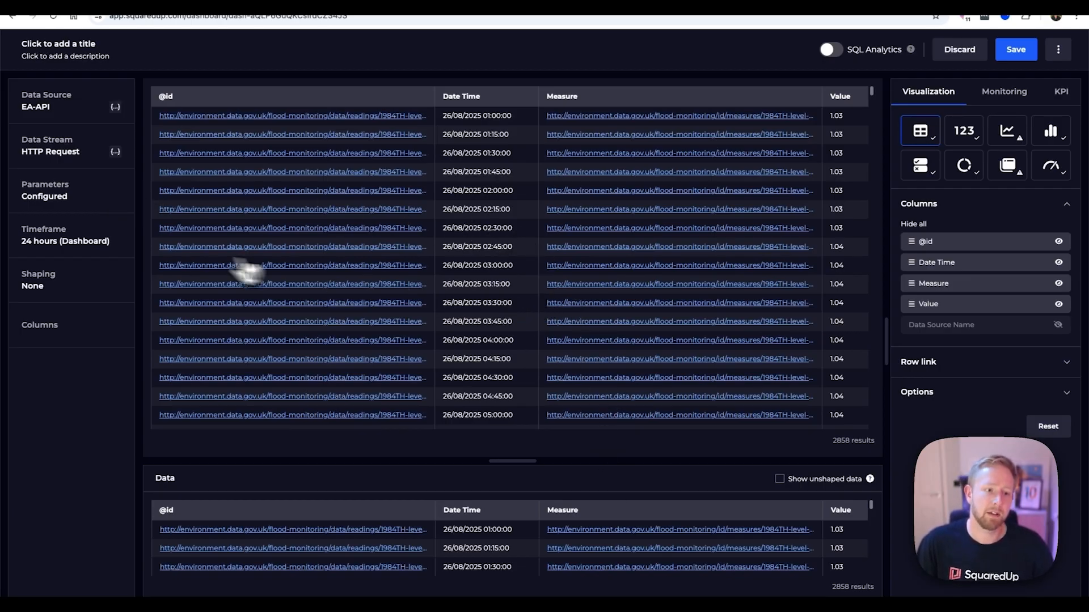
- Add a query parameter named since with the value {{timeframe.start}} and apply it to the readings request
click(86, 251)
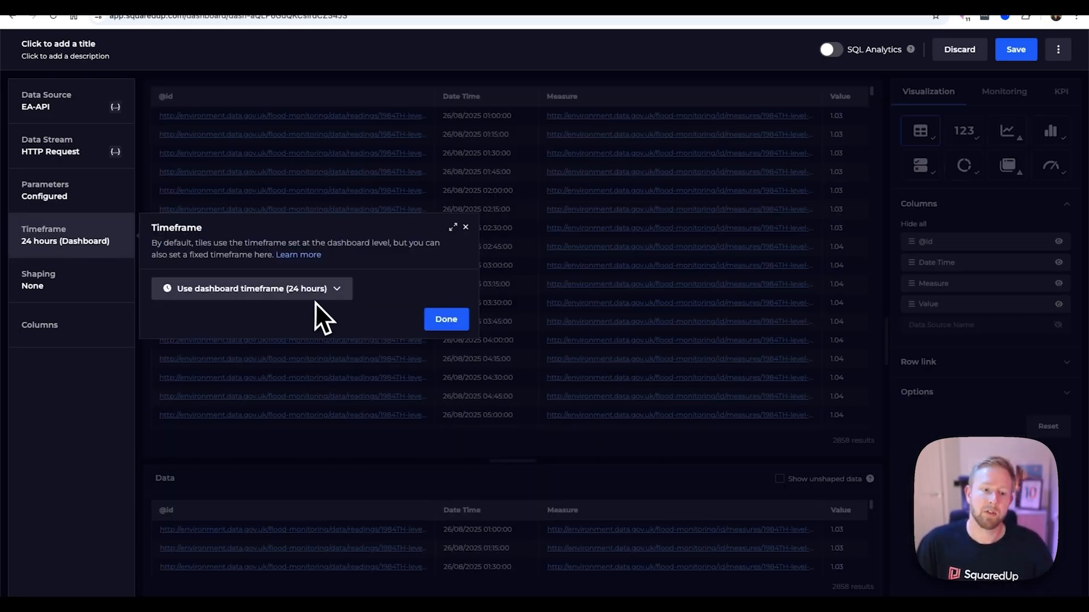
click(86, 203)
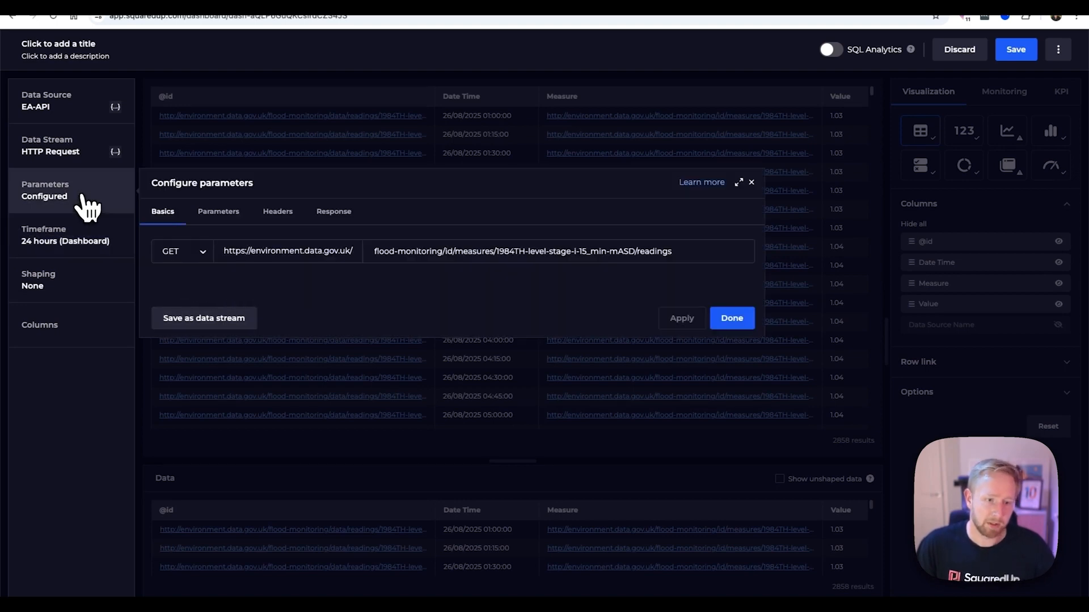
click(226, 218)
click(231, 248)
click(232, 254)
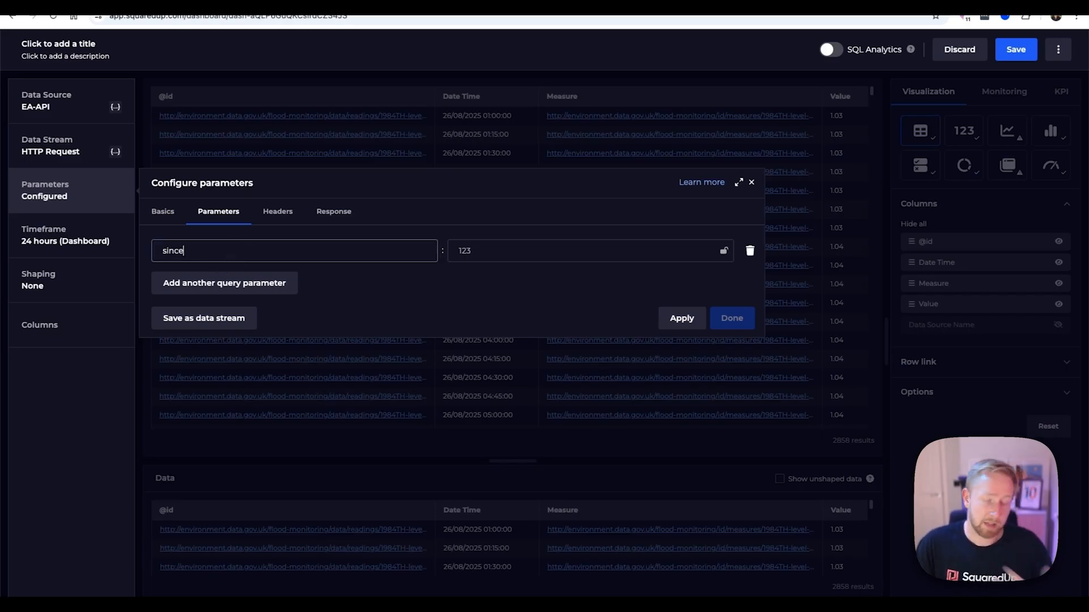
click(464, 254)
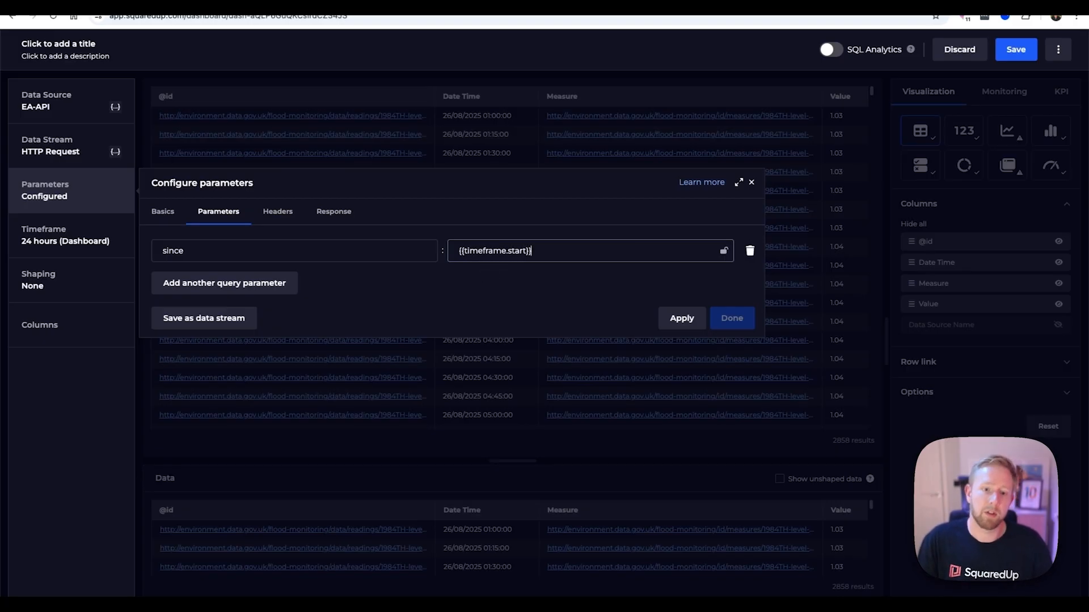
click(683, 319)
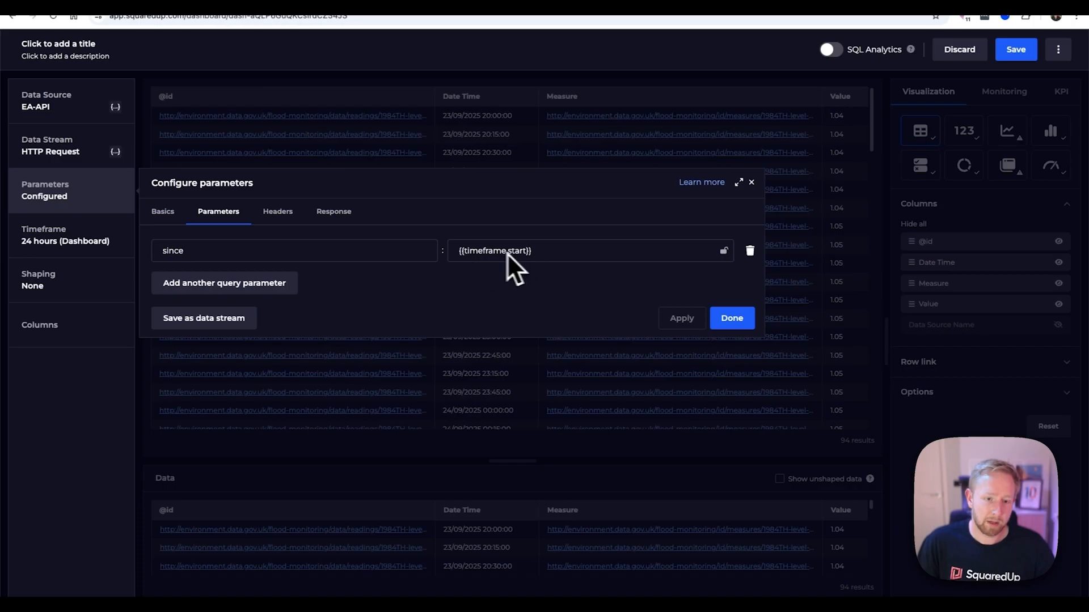
drag(540, 254, 438, 250)
click(707, 306)
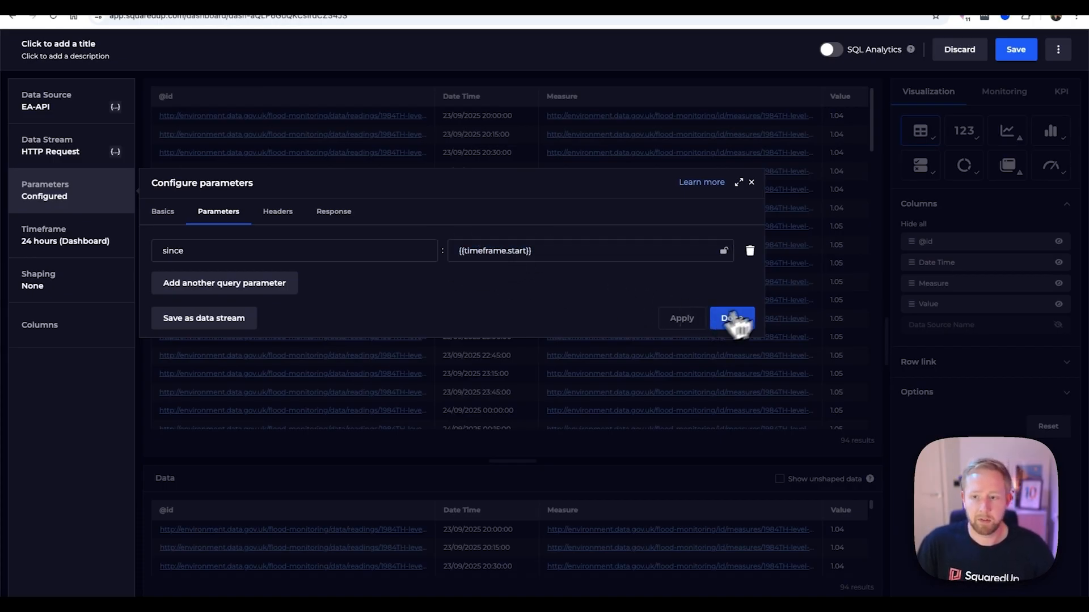
click(728, 318)
- Visualize the readings as a line graph with Date Time on the X-axis, Value on the Y-axis and Series set to None
click(1003, 143)
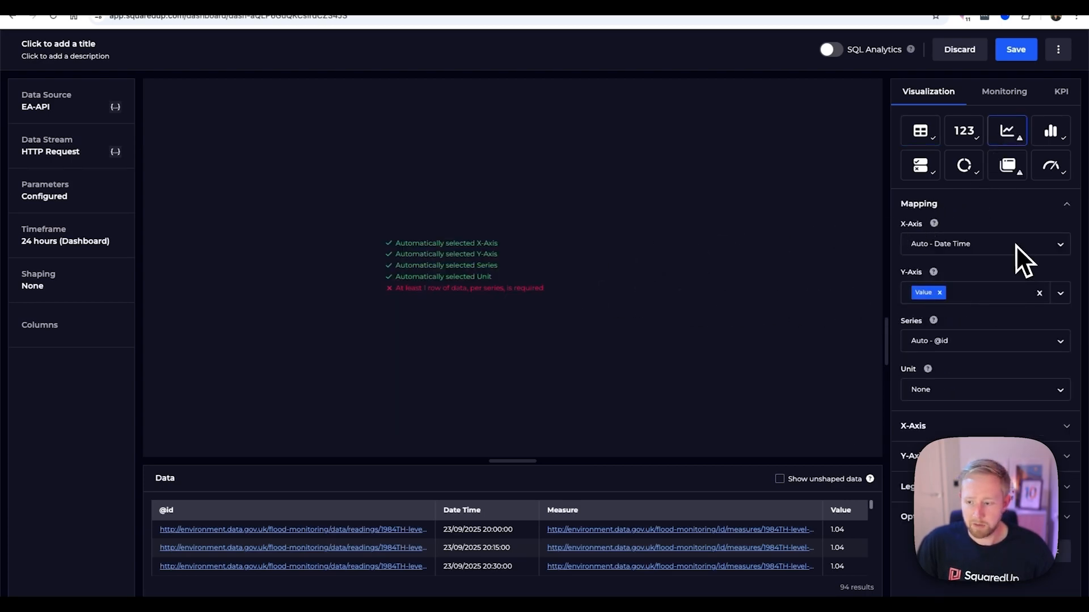
click(1004, 293)
click(982, 244)
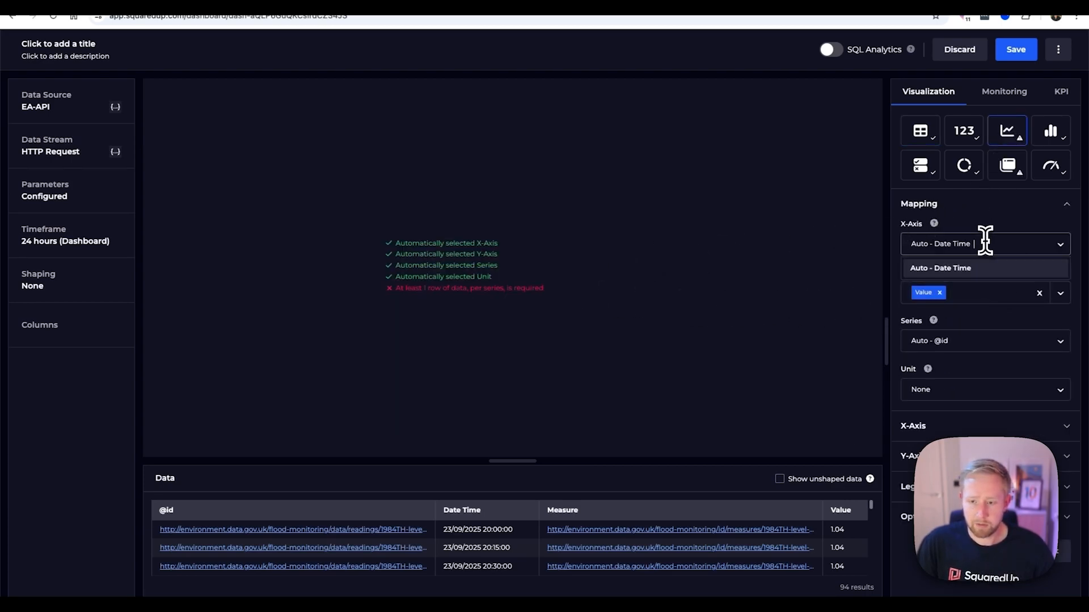
click(965, 269)
click(962, 341)
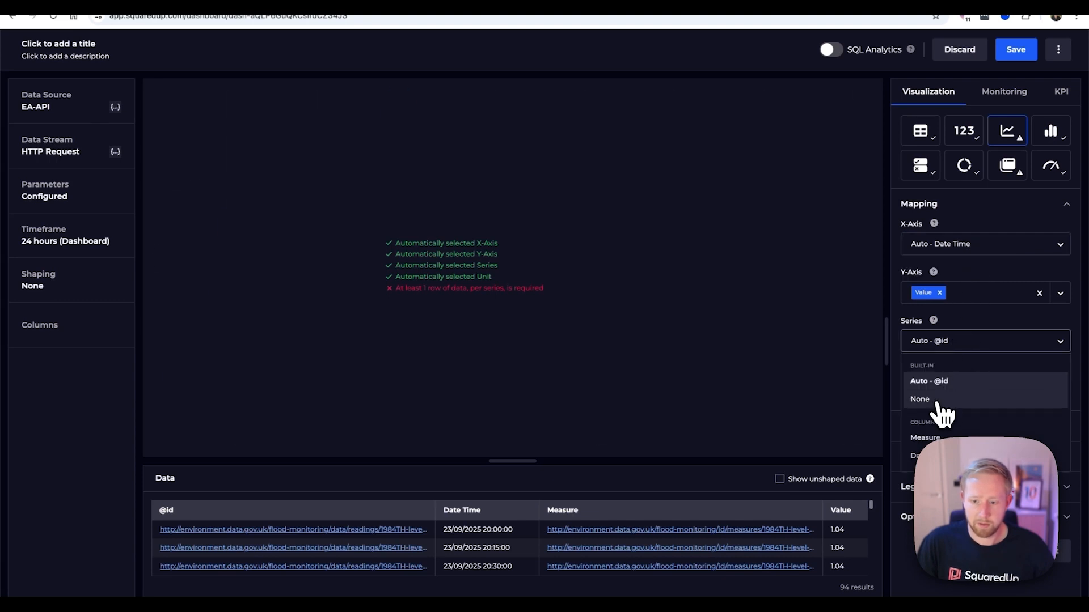
click(938, 400)
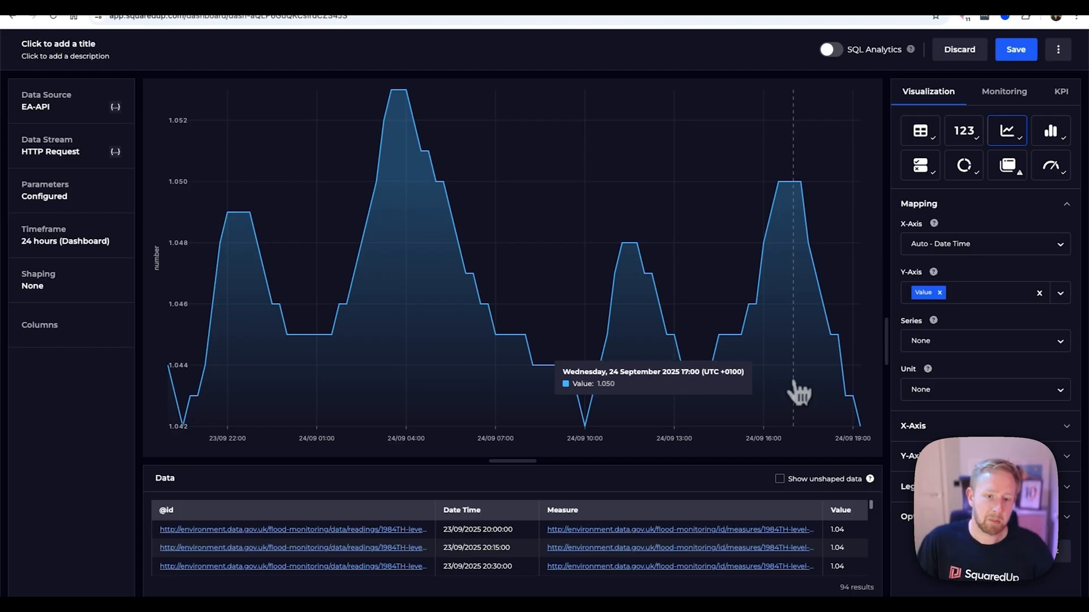
- Save the line graph tile and set the dashboard timeframe to 7 days
click(1014, 52)
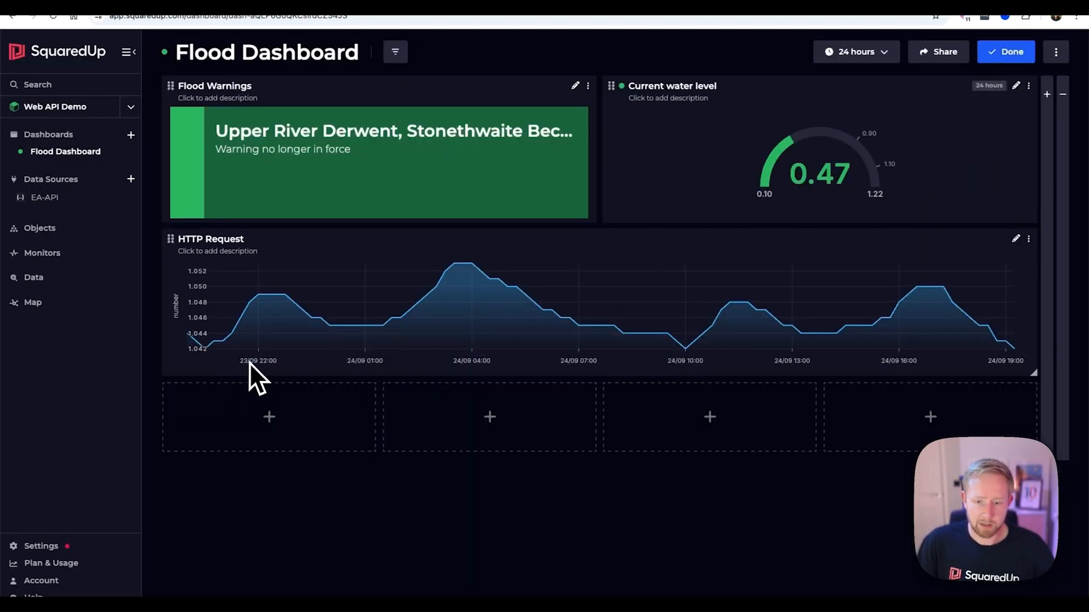
click(881, 57)
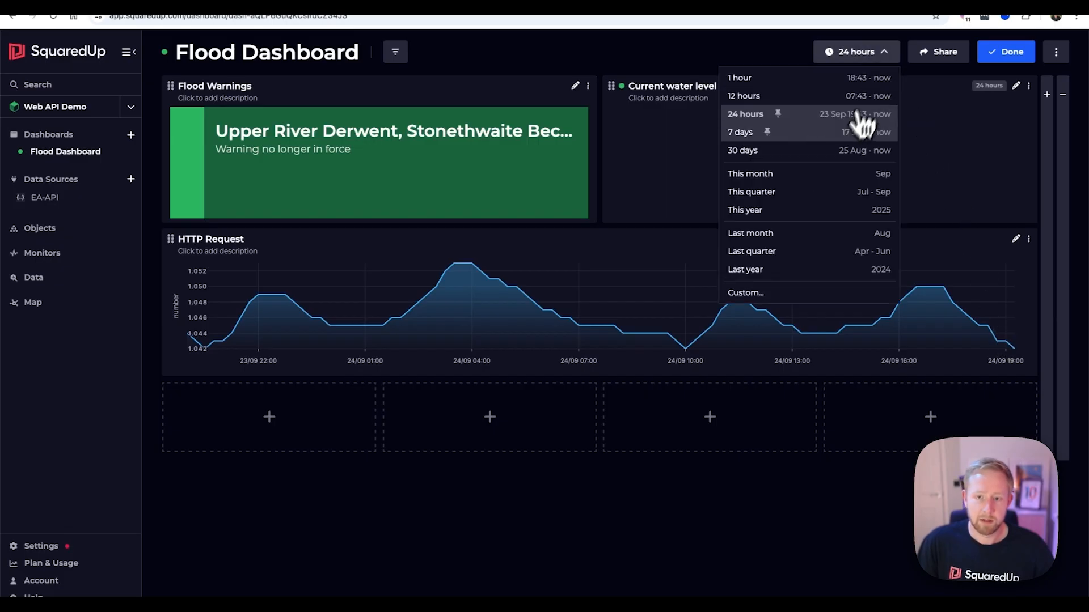
click(820, 135)
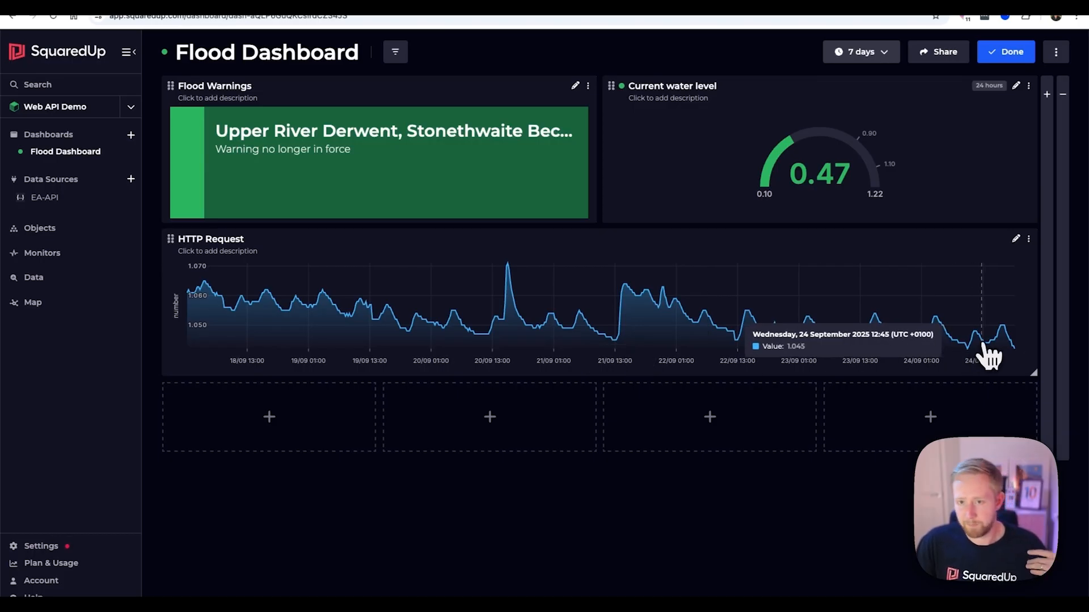
- Review the since query parameter in the line graph tile's configuration, then close the tile editor
click(1016, 240)
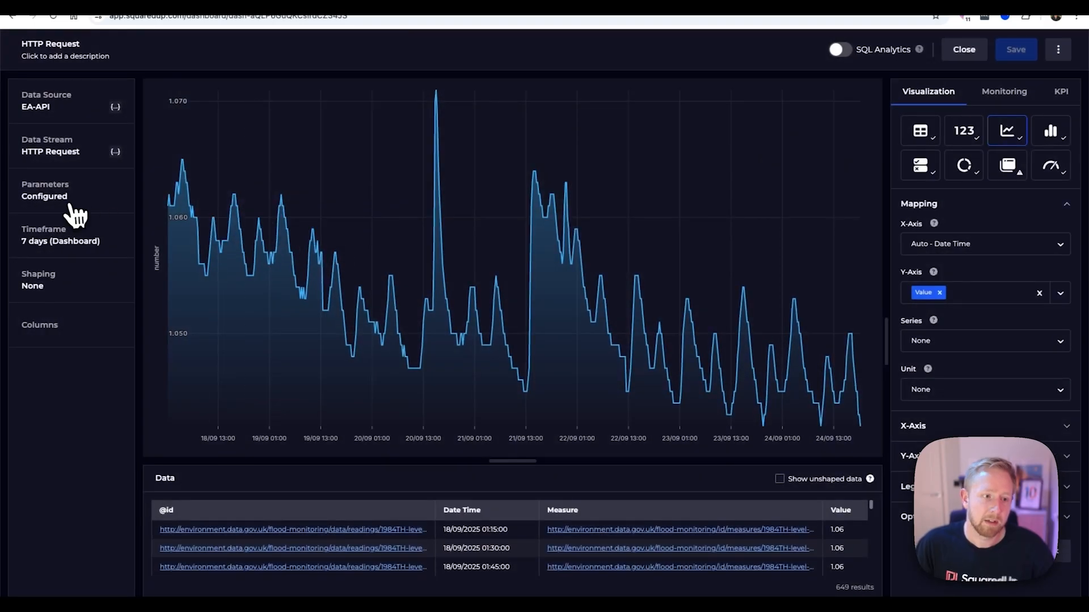
click(73, 211)
click(228, 213)
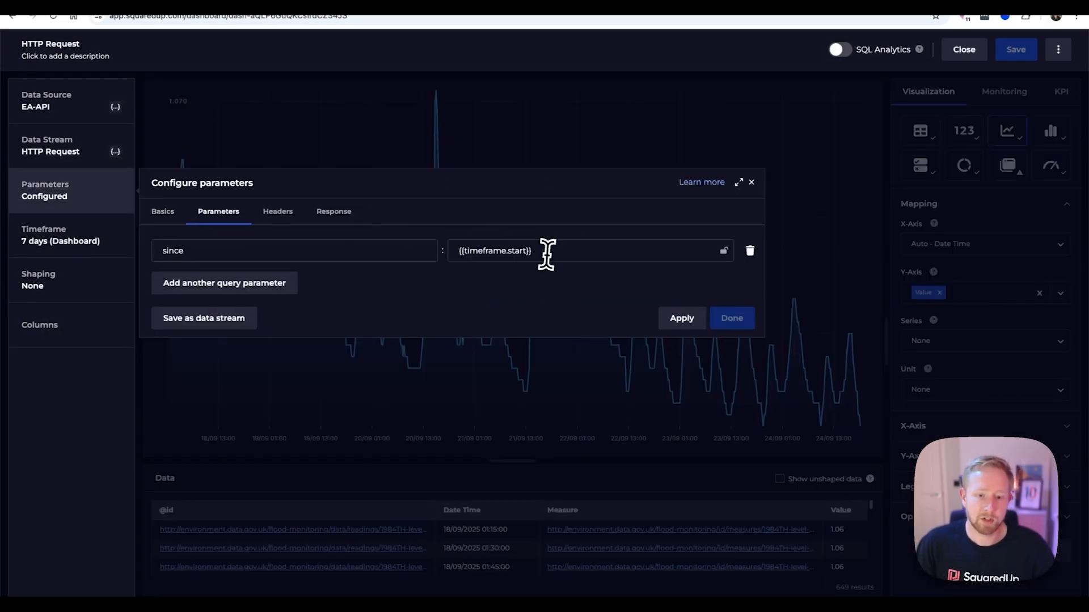
drag(558, 251, 462, 250)
click(573, 295)
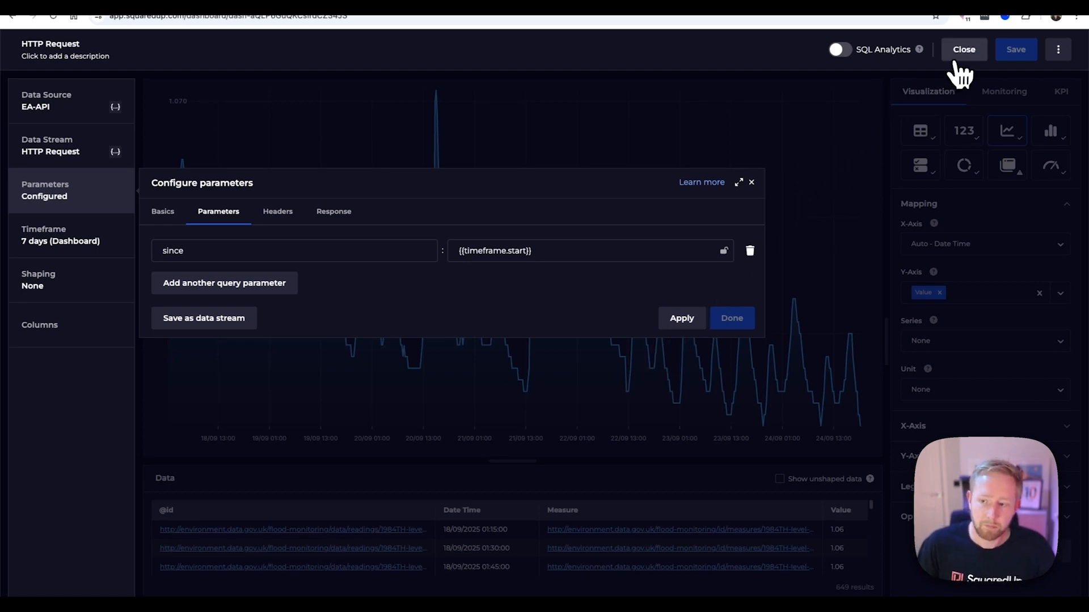
click(958, 61)
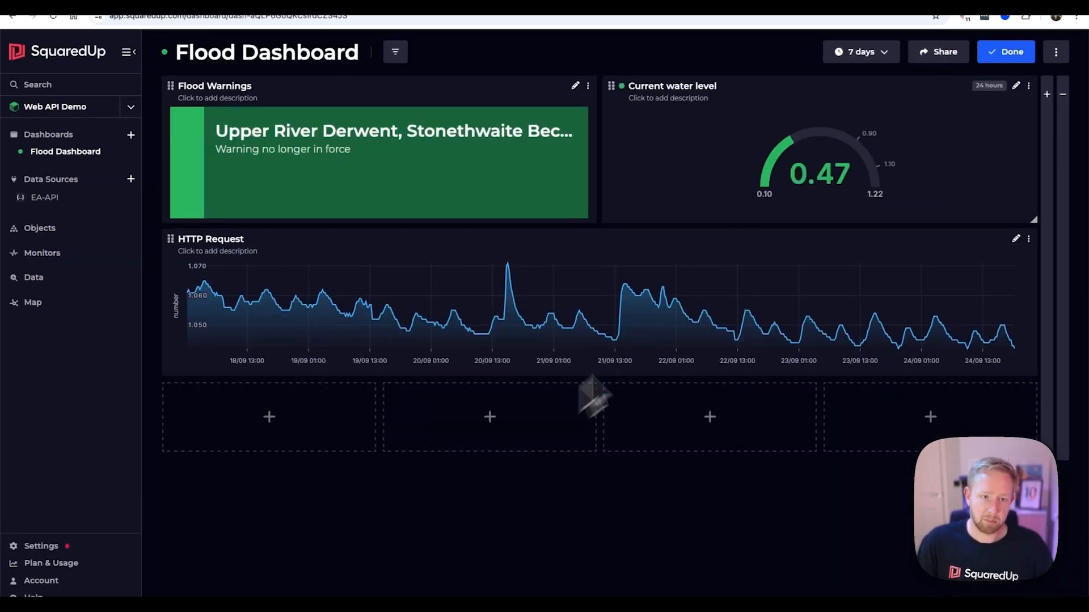
- Finish editing the Flood Dashboard
click(1007, 51)
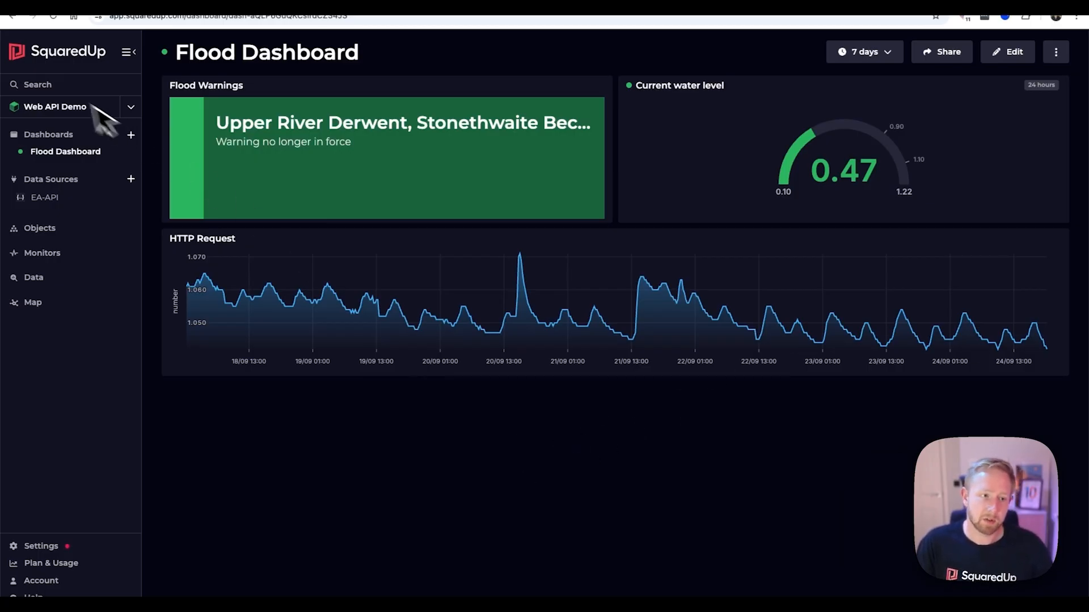
click(56, 90)
click(282, 162)
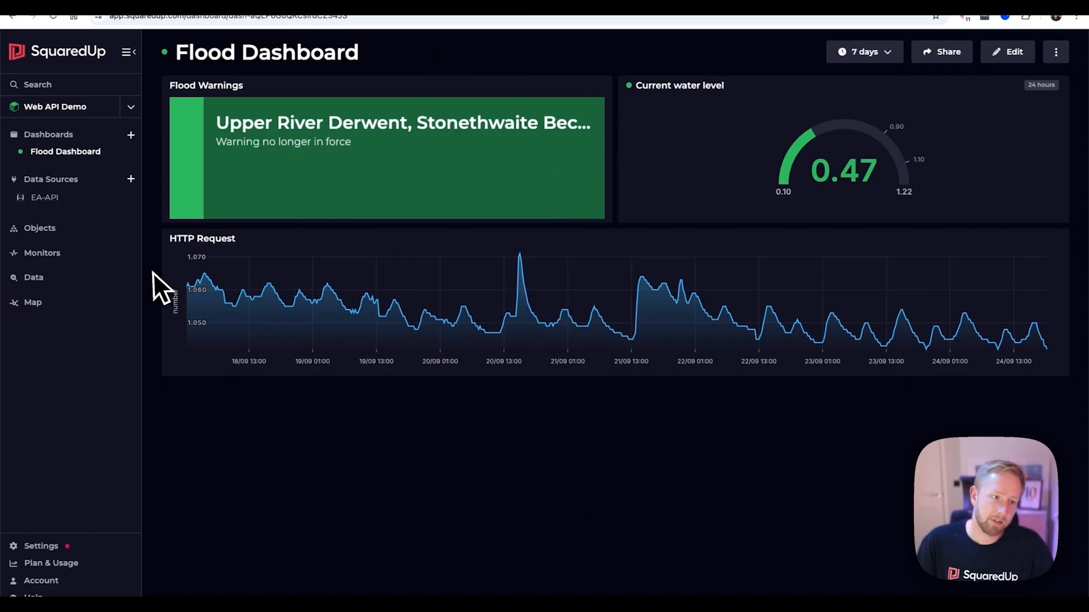
- Start configuring an object import for the EA-API data source using the HTTP Request data stream
click(45, 197)
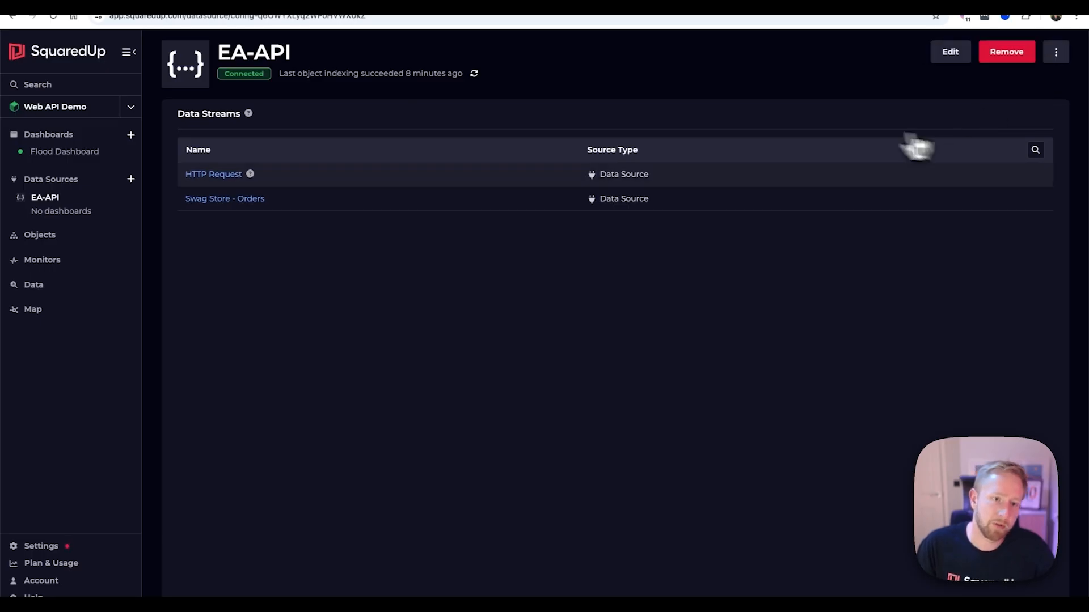
click(1056, 55)
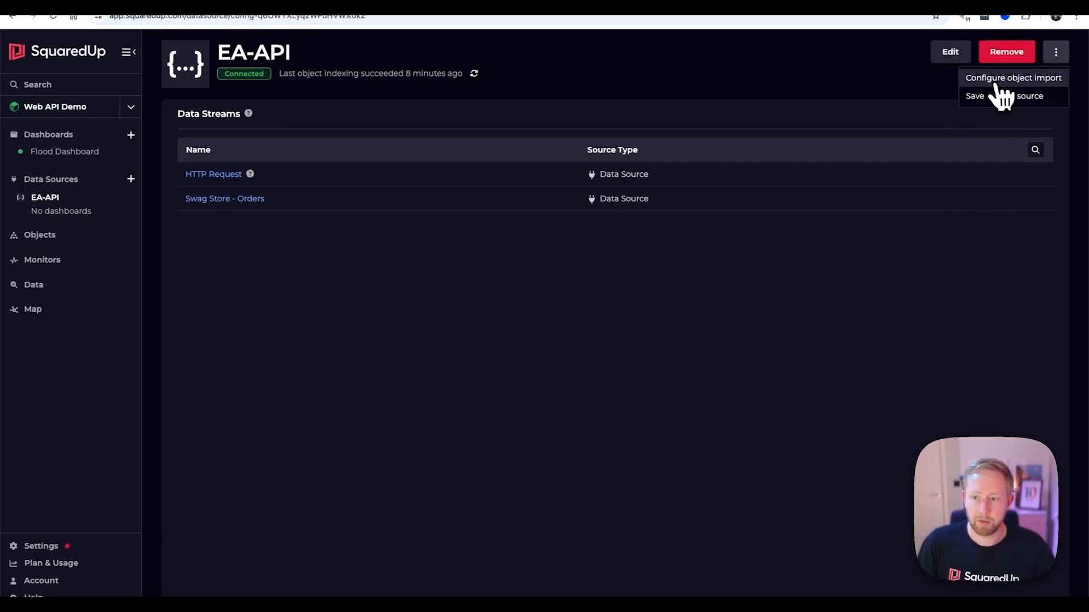
click(1028, 84)
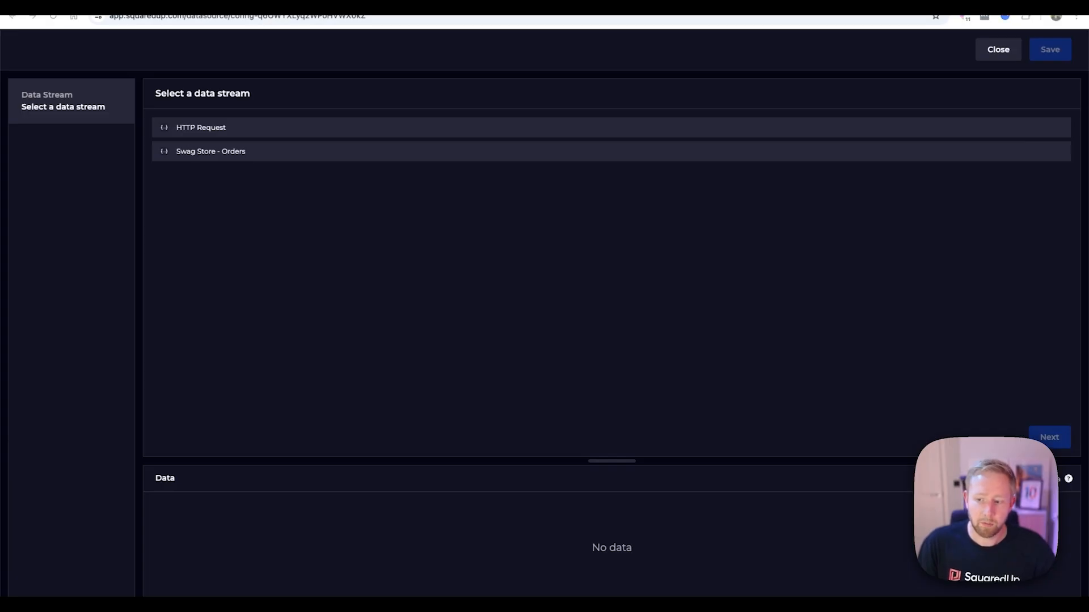
click(211, 131)
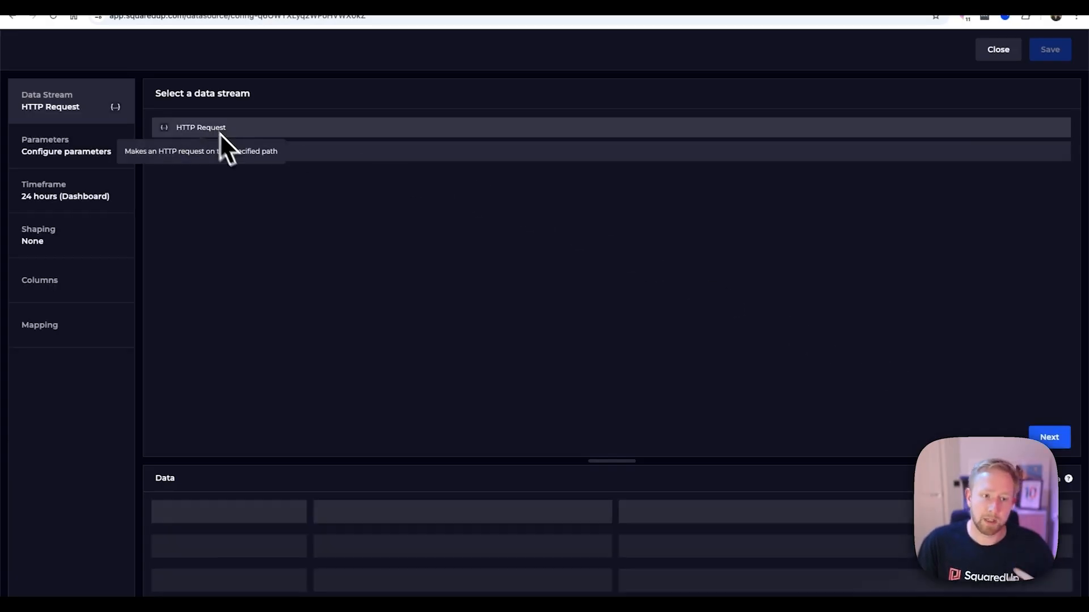
- Set the import's GET request path to /flood-monitoring/id/stations?_limit=100 and apply it
click(91, 153)
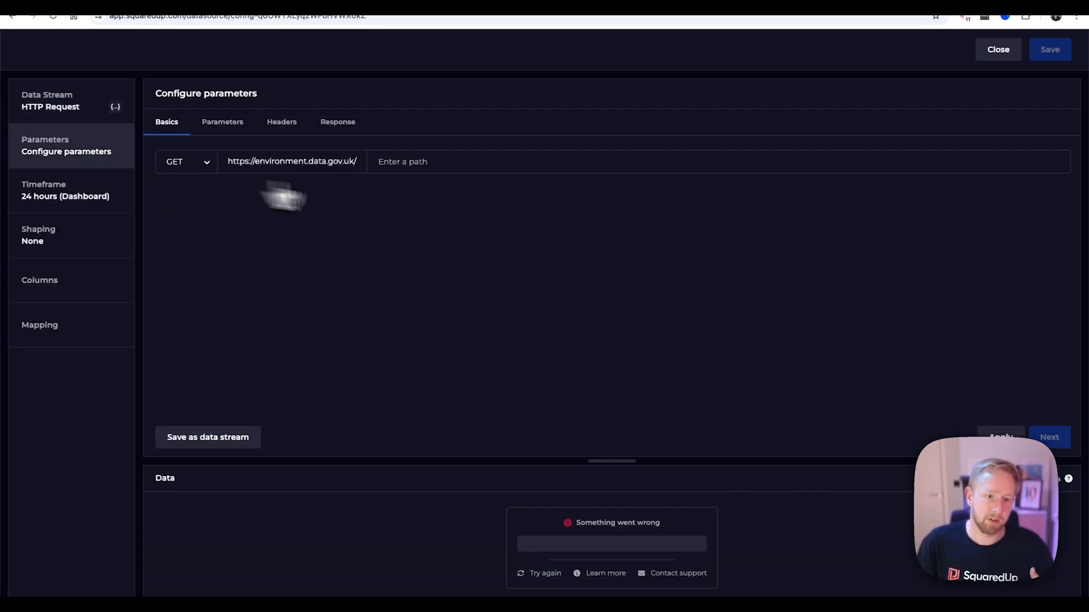
click(425, 165)
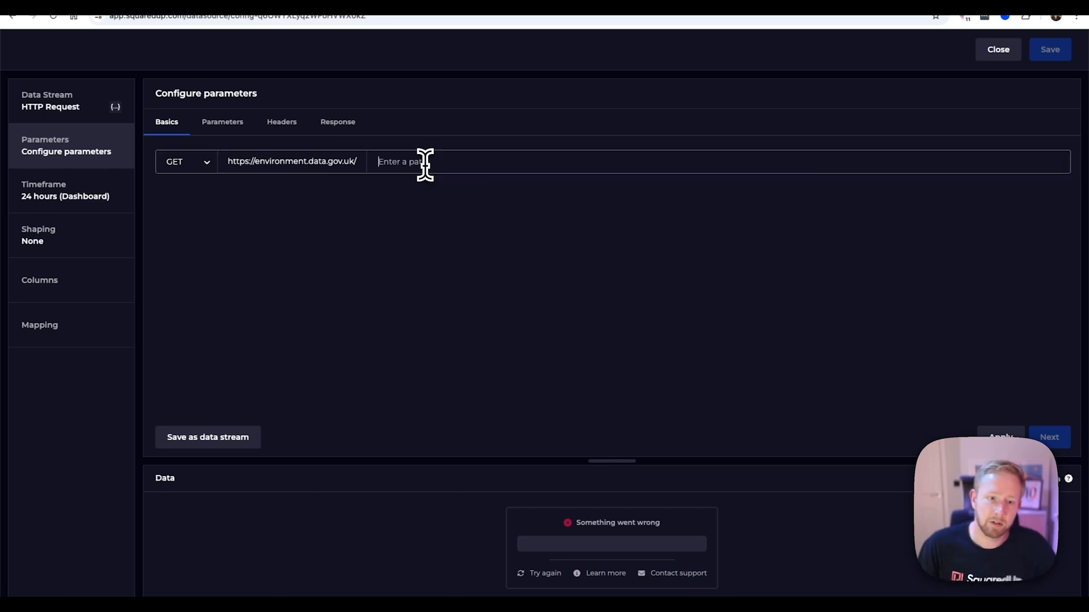
text(/flood-monitoring/id/stations?_limit=100)
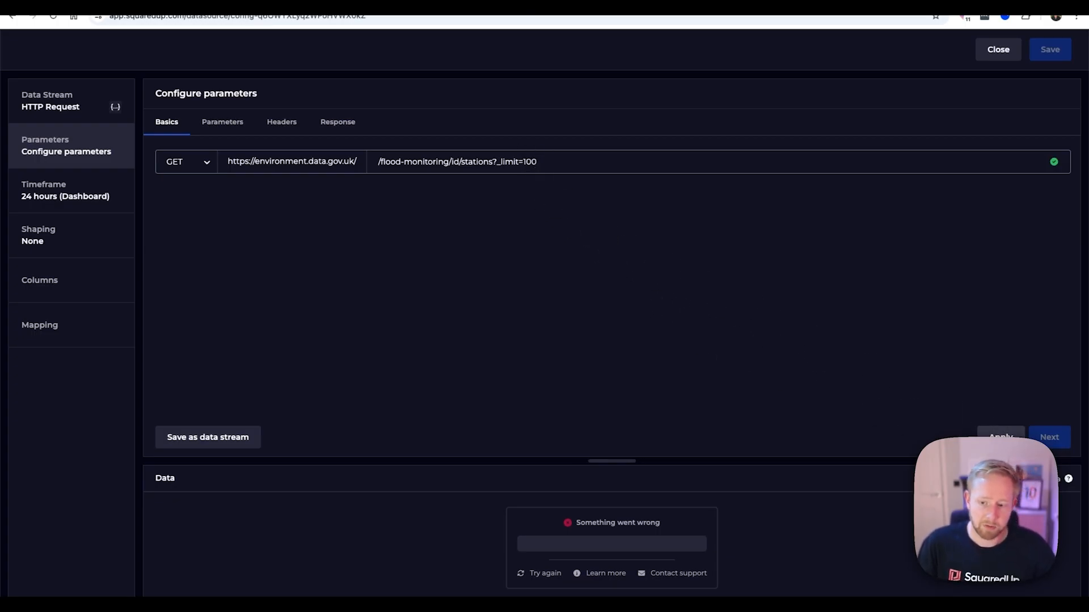
click(1001, 441)
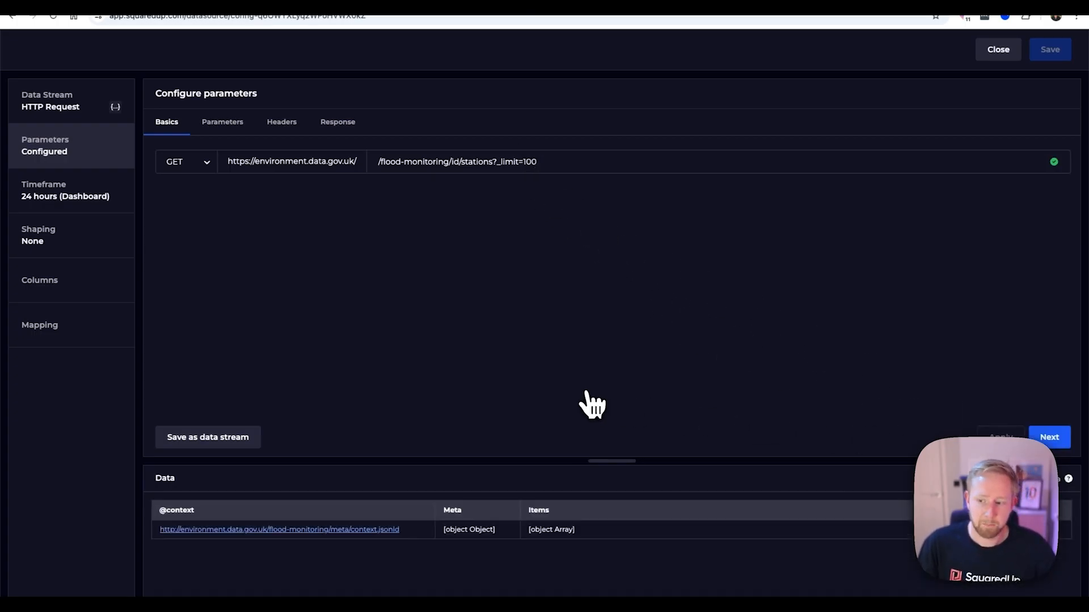
- Set the response's path to data to items, apply it, and look through the returned stations
click(341, 126)
click(211, 362)
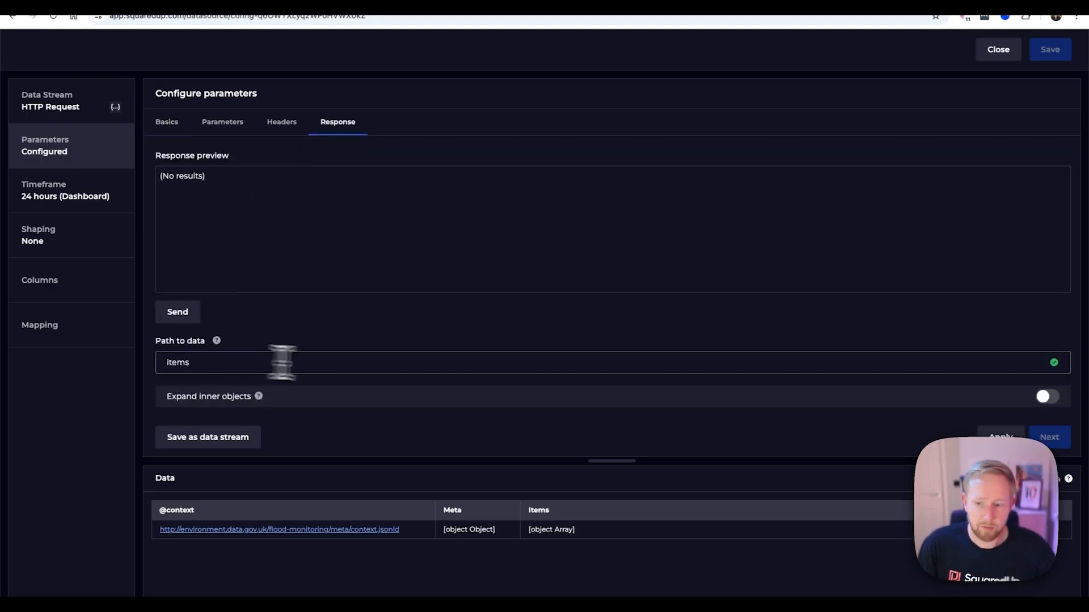
click(998, 437)
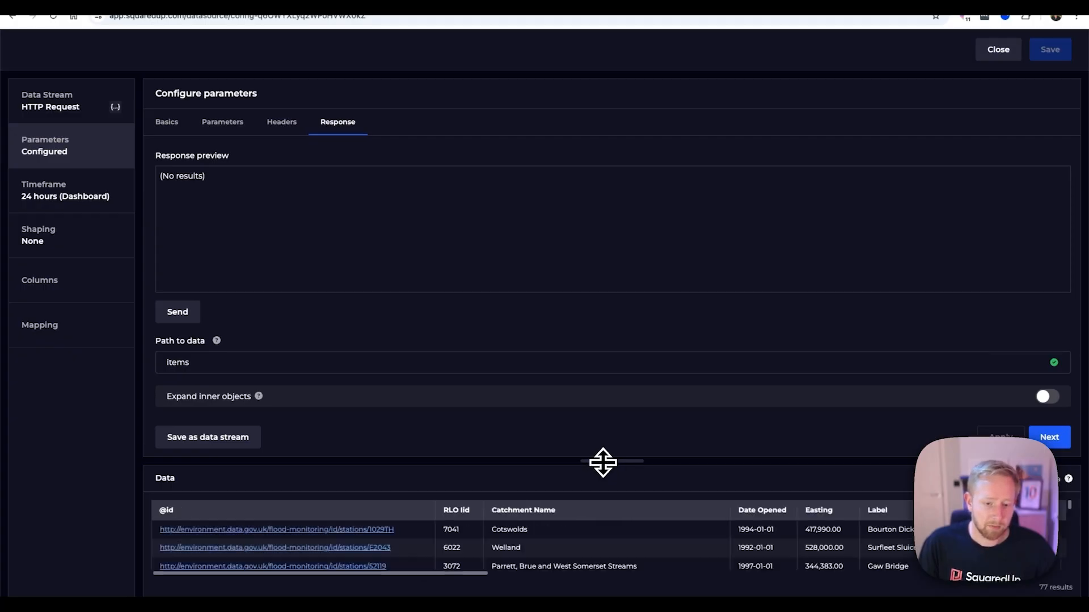
drag(610, 461, 612, 366)
scroll(428, 528, down, 10)
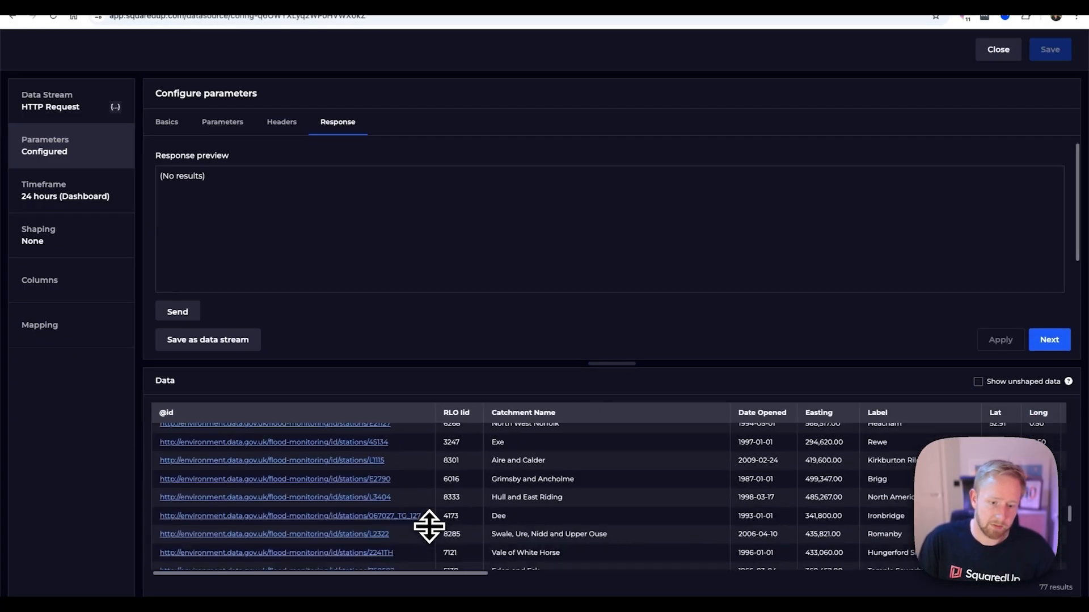
scroll(429, 527, up, 10)
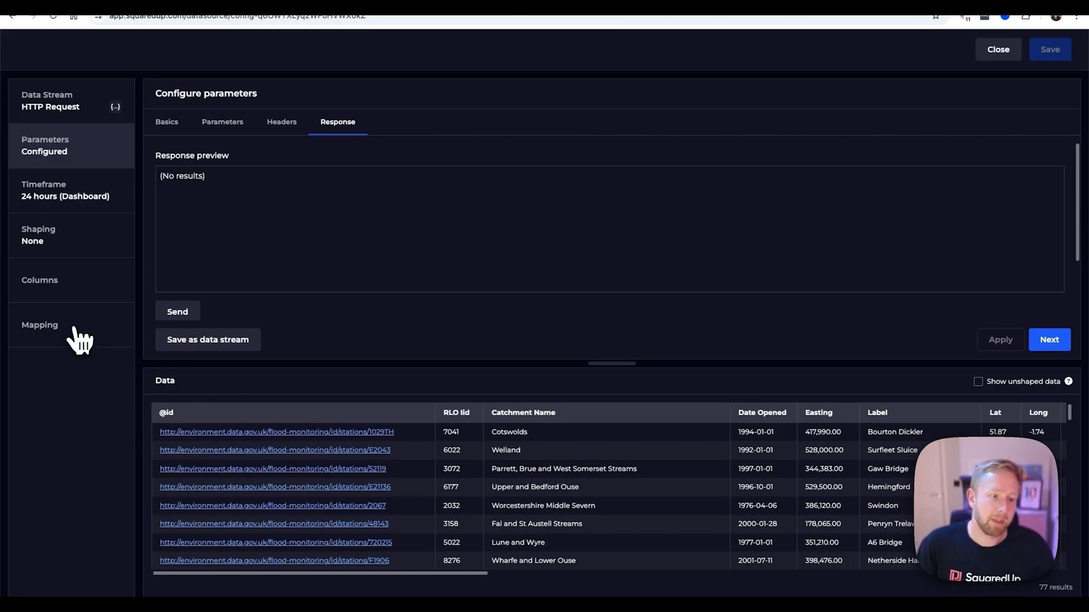
- Map the imported objects' ID to stationReference and name to riverName, with the fixed type station
click(79, 339)
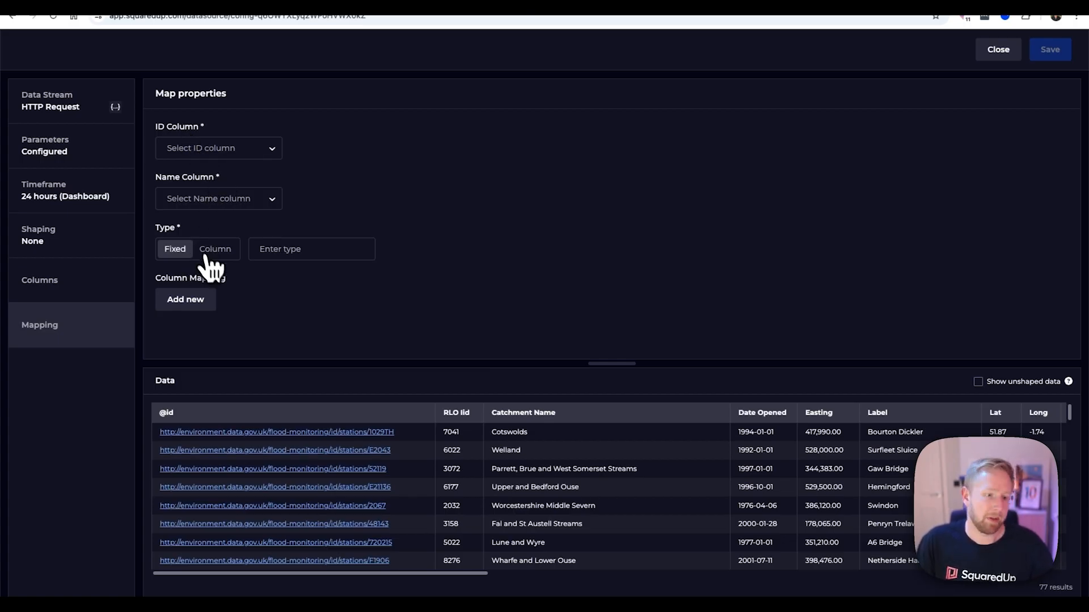
click(222, 149)
text(station)
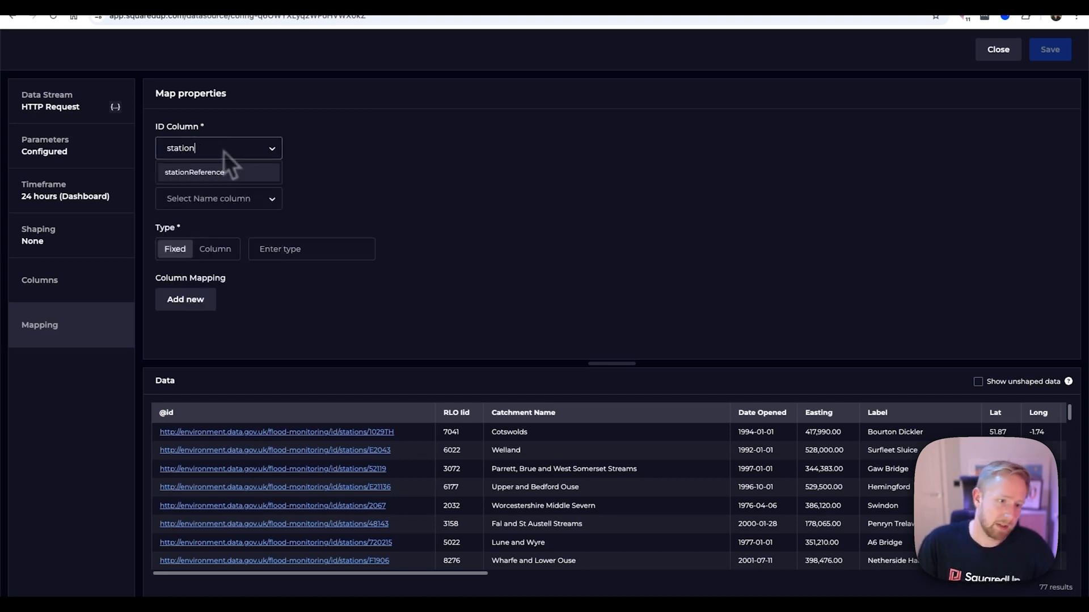
click(228, 180)
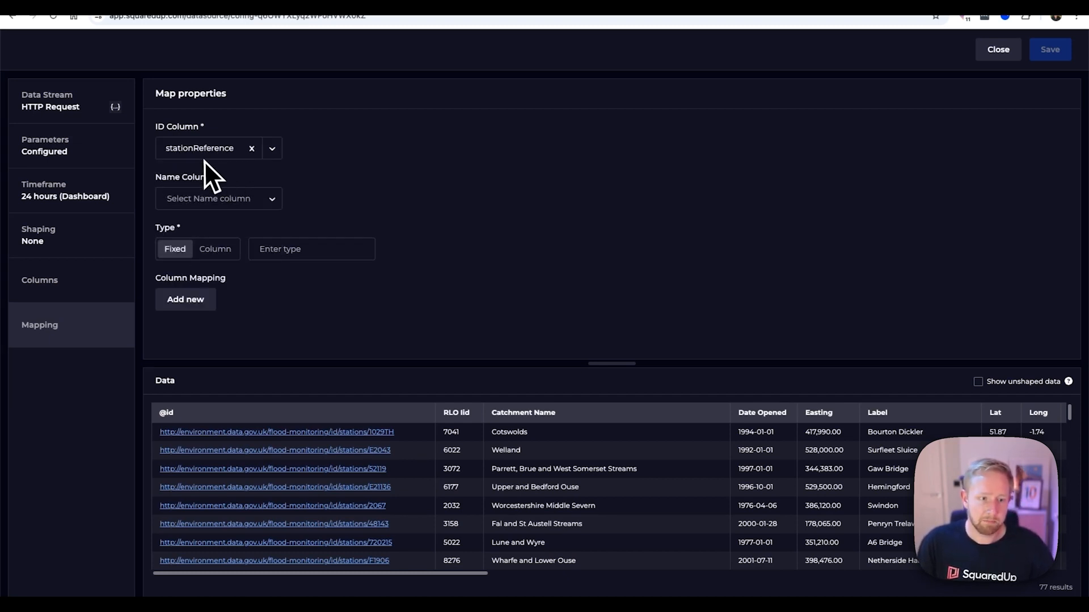
click(223, 200)
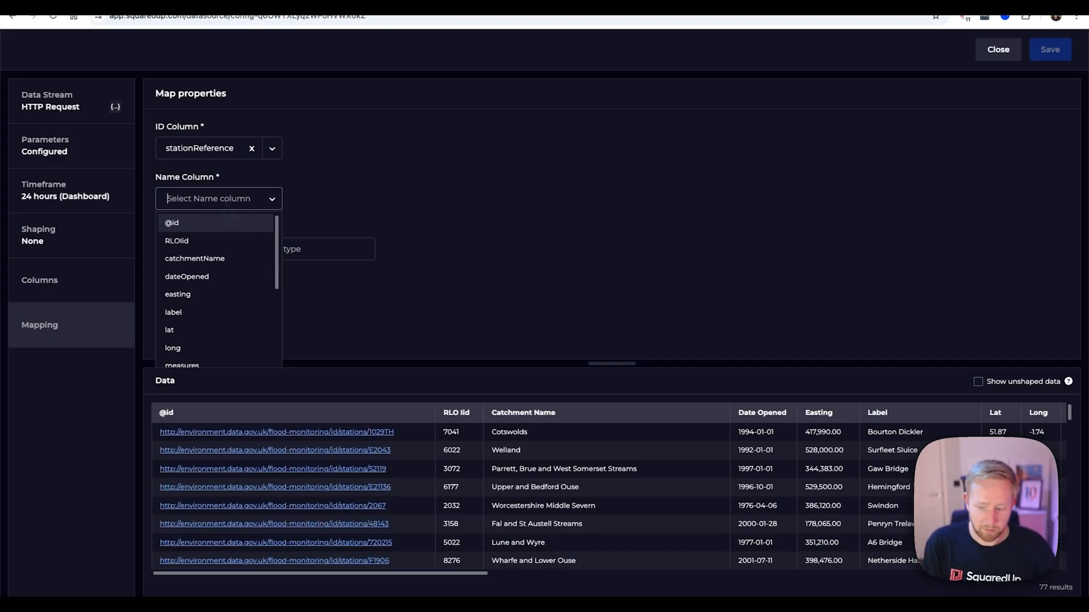
text(river)
click(222, 224)
click(300, 248)
text(station)
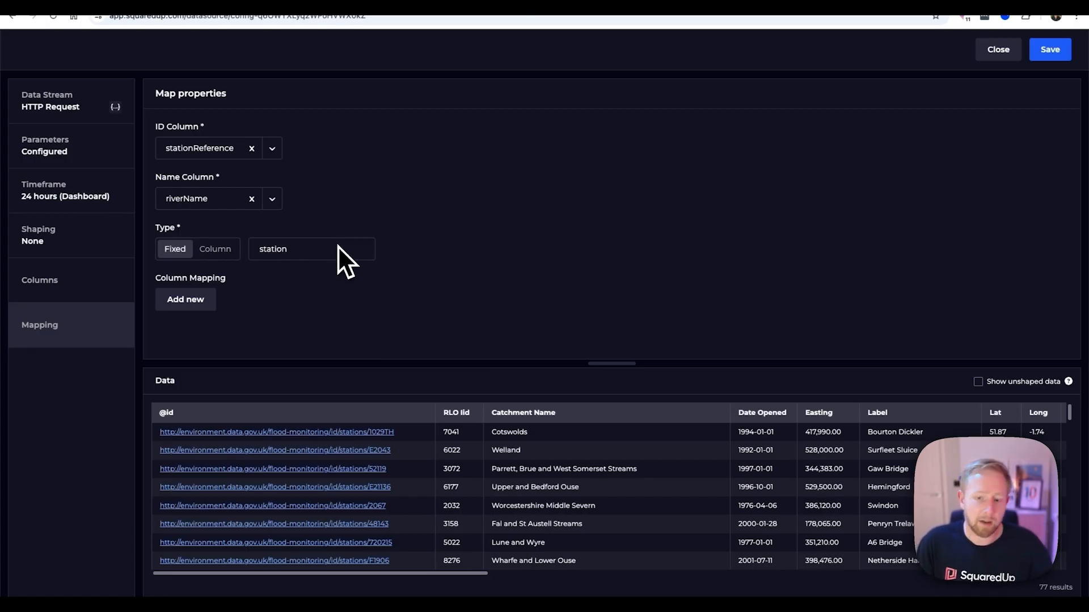
- Add a column mapping from lat to lat and a second, empty mapping row
click(199, 301)
click(255, 299)
text(lat)
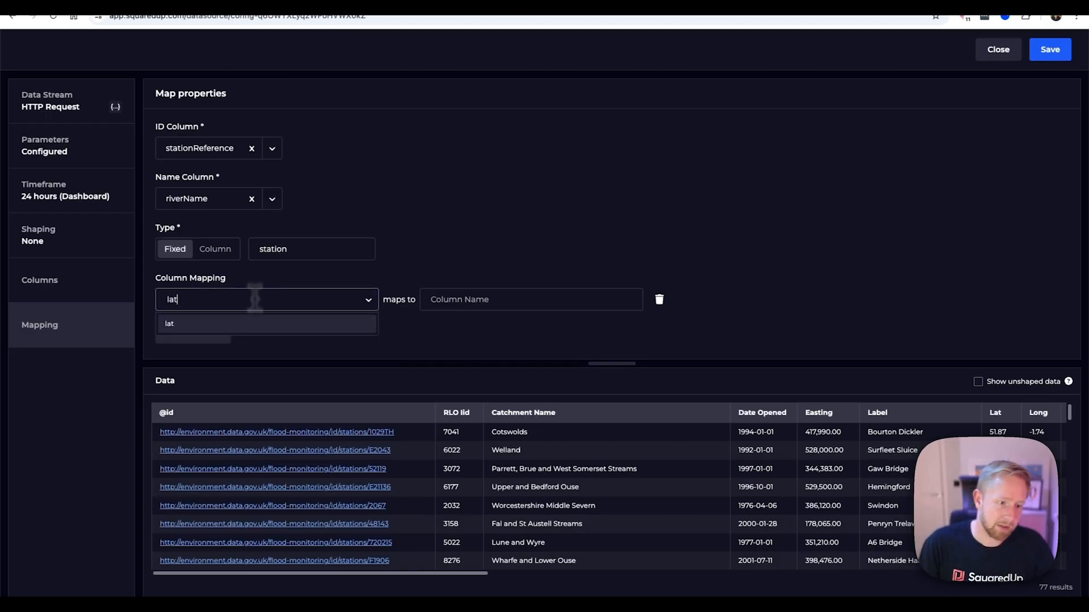
click(250, 323)
click(214, 333)
click(215, 331)
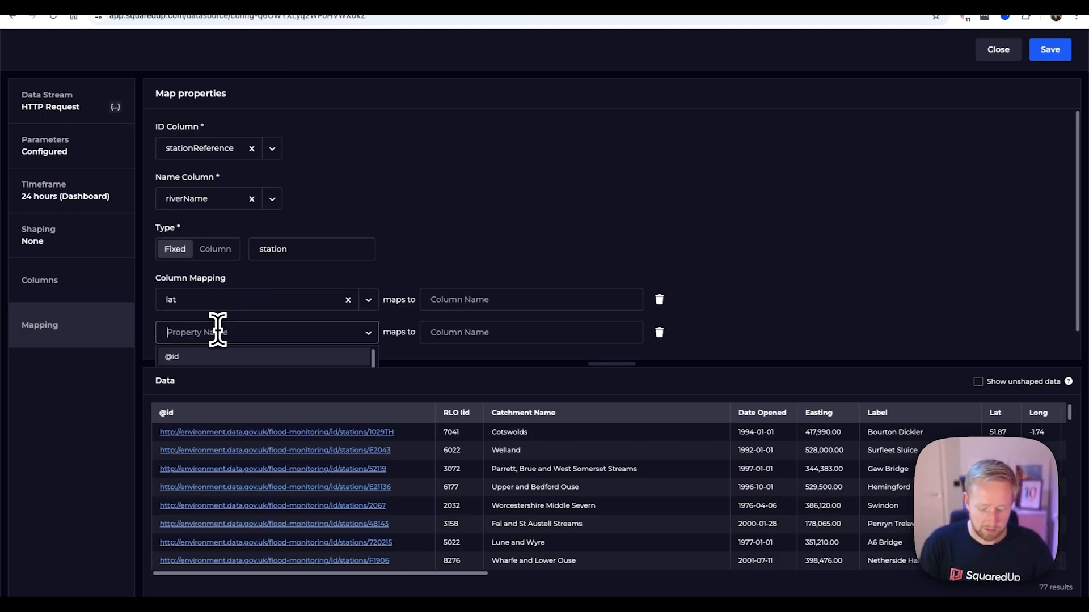
click(211, 361)
click(462, 304)
- Map the long column to lon in the second column mapping row
key(Tab)
key(Tab)
text(lo)
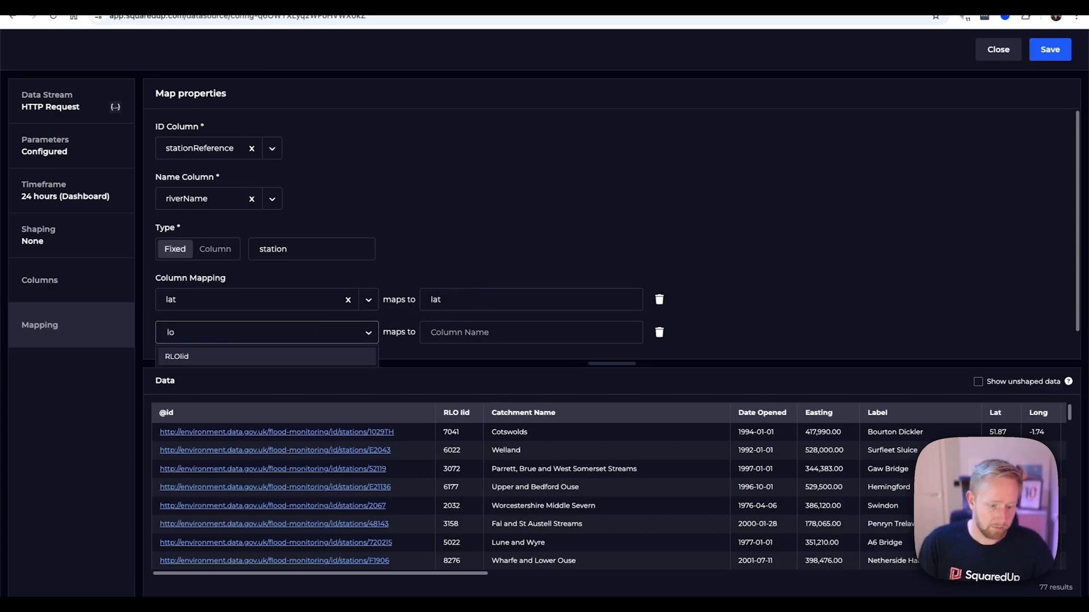
click(315, 357)
click(462, 333)
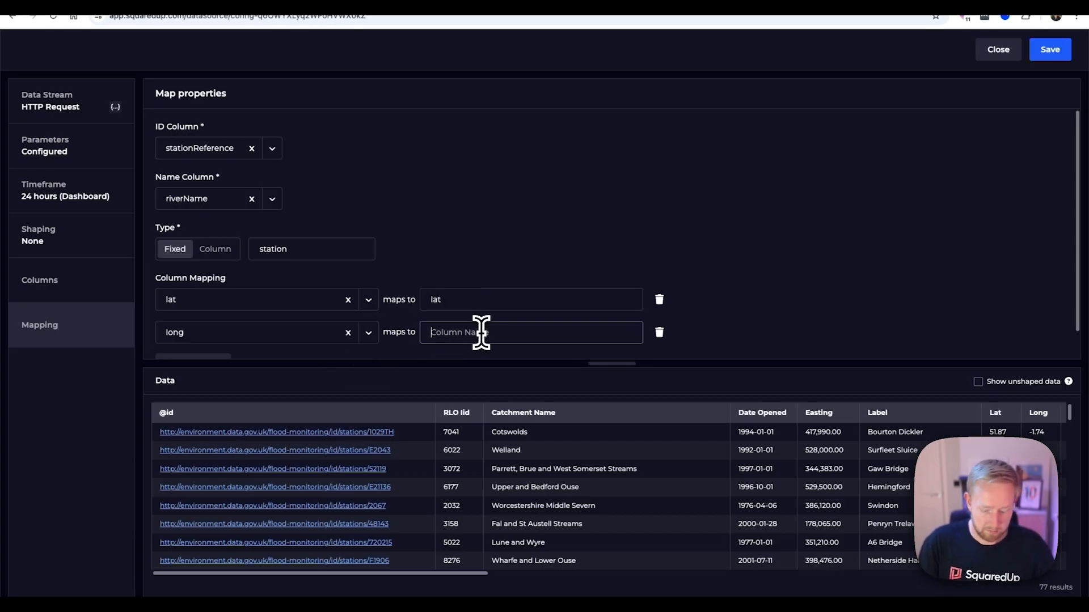
click(794, 339)
scroll(849, 328, down, 1)
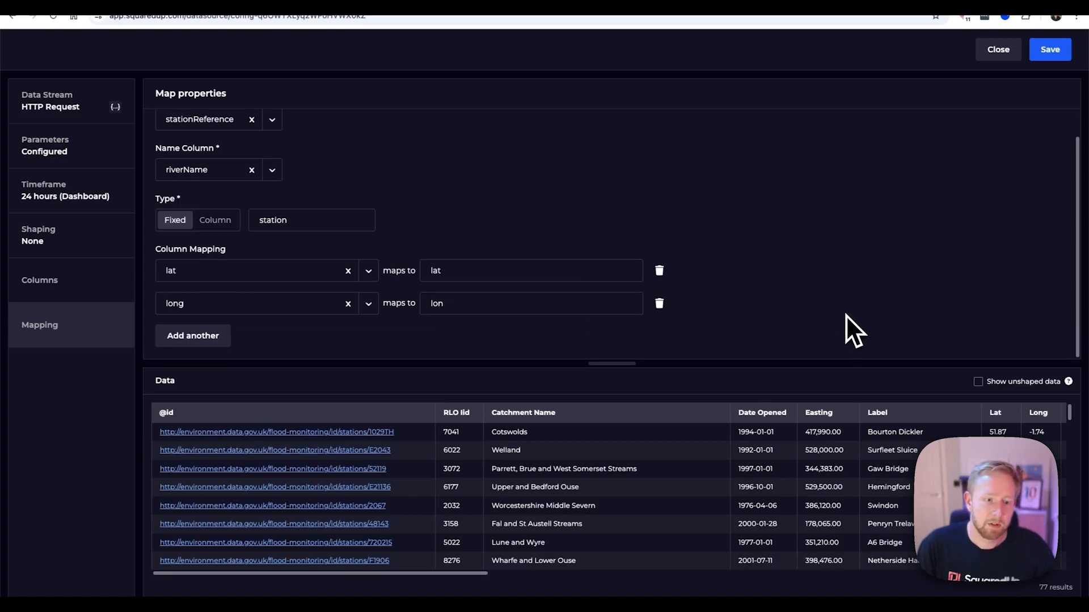
- Save the object import, reload the EA-API data source page and look through its indexed station objects
click(1055, 54)
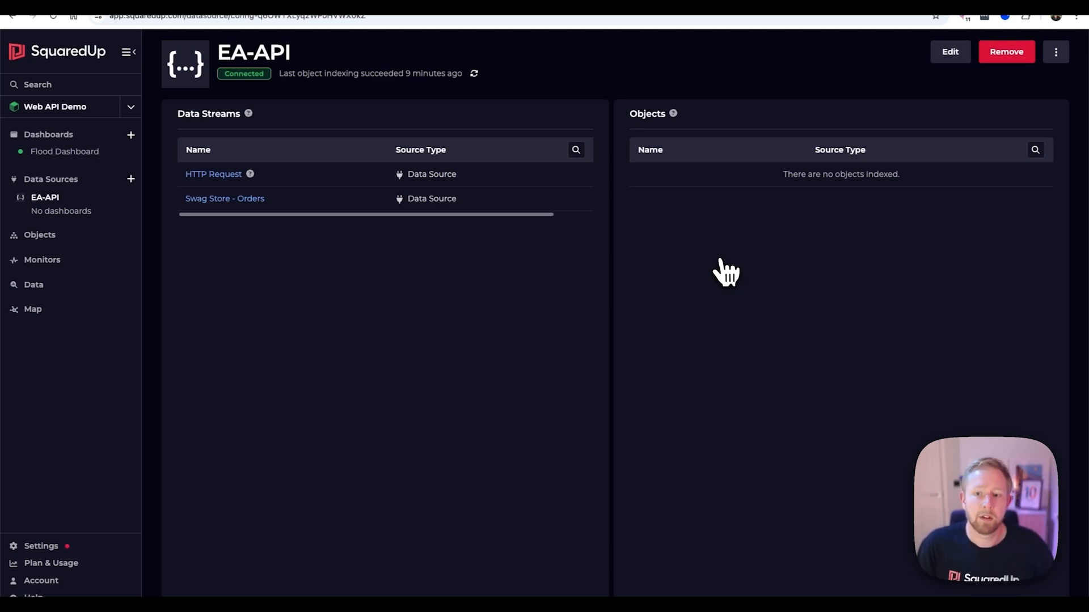
click(53, 17)
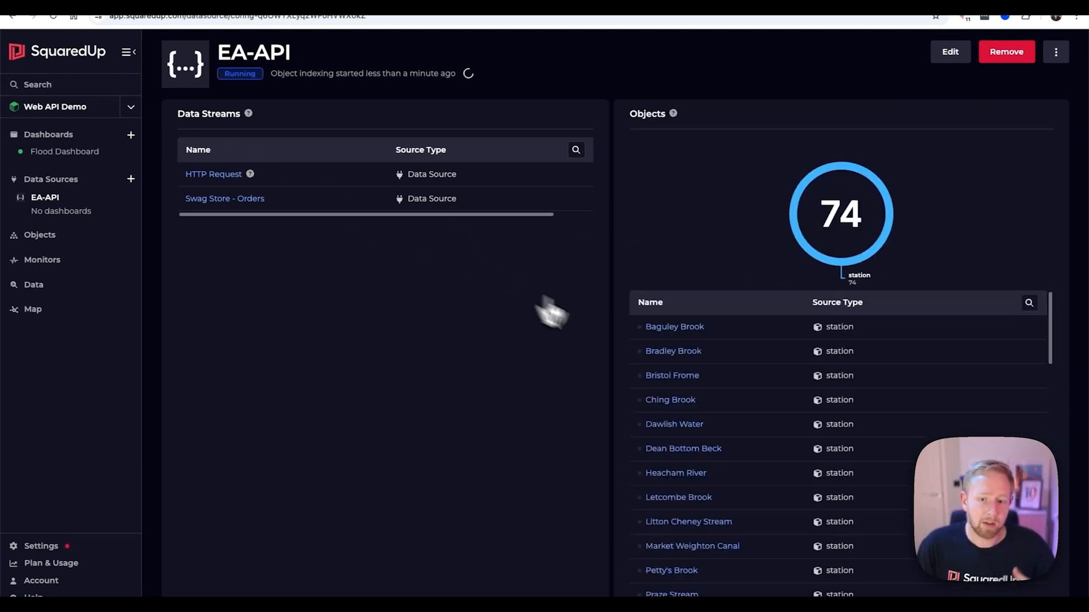
scroll(761, 515, down, 7)
scroll(760, 488, up, 7)
scroll(768, 431, down, 10)
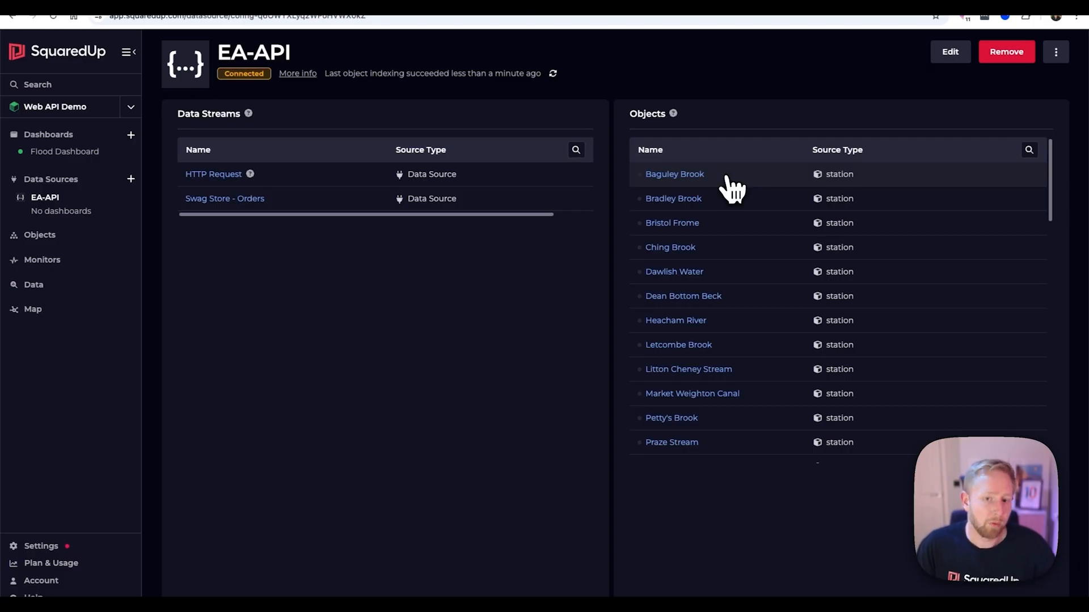
- Create a new dashboard and name it River Level
click(131, 136)
triple_click(291, 65)
text(River Level)
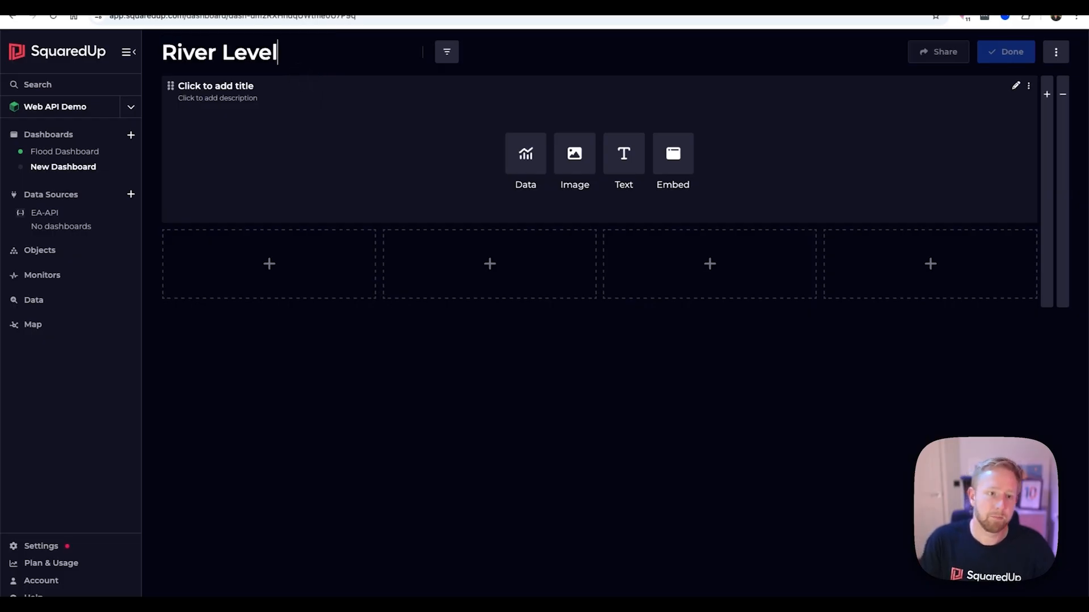
click(1013, 57)
click(998, 54)
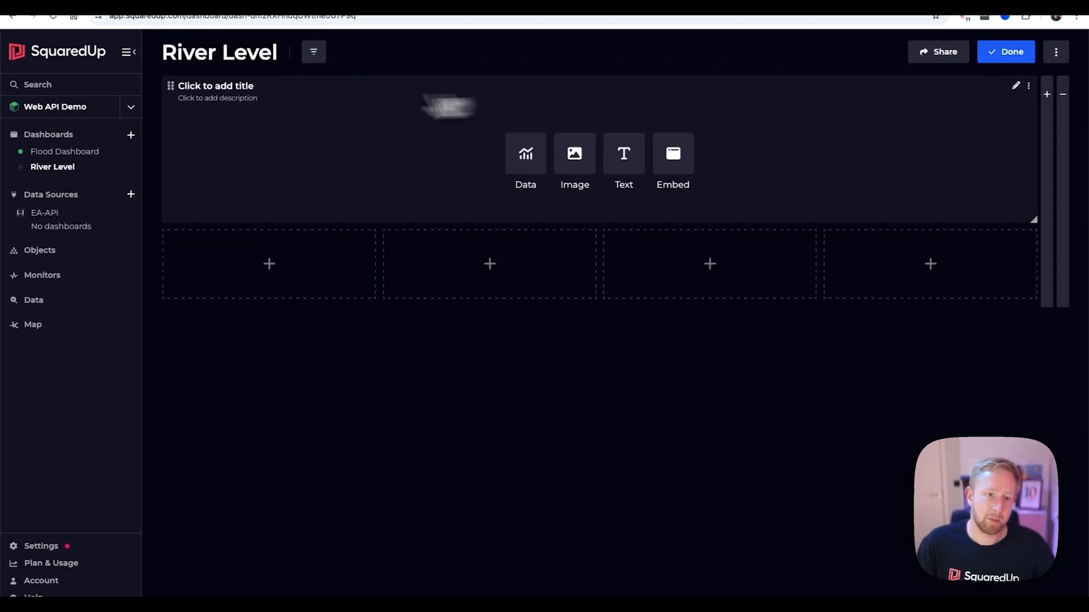
- Start a dashboard variable with a new collection, using dynamic selection filtered to EA-API objects of type station
click(313, 52)
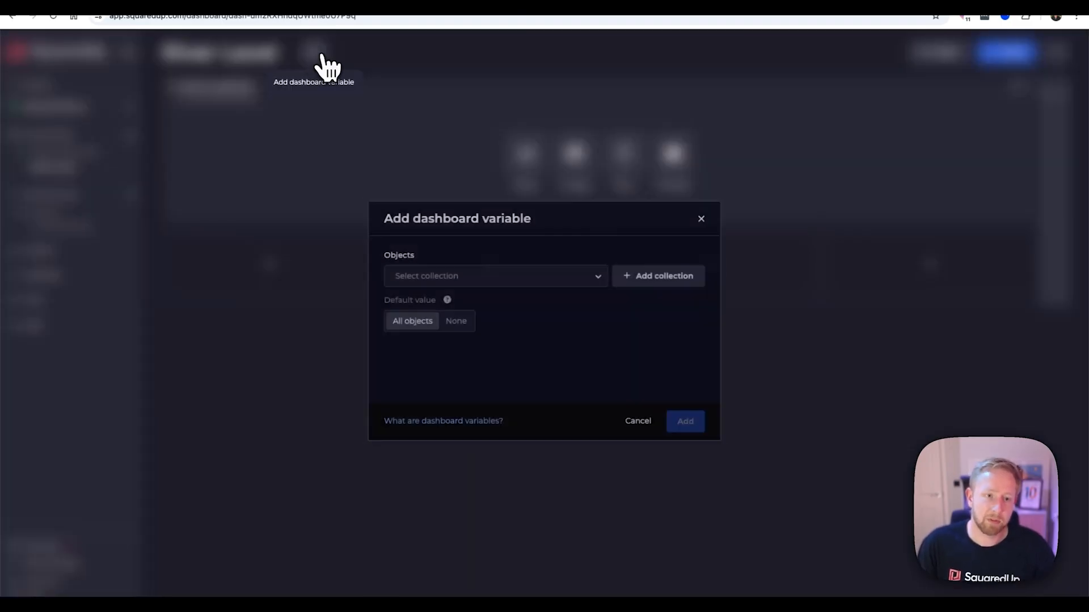
click(677, 281)
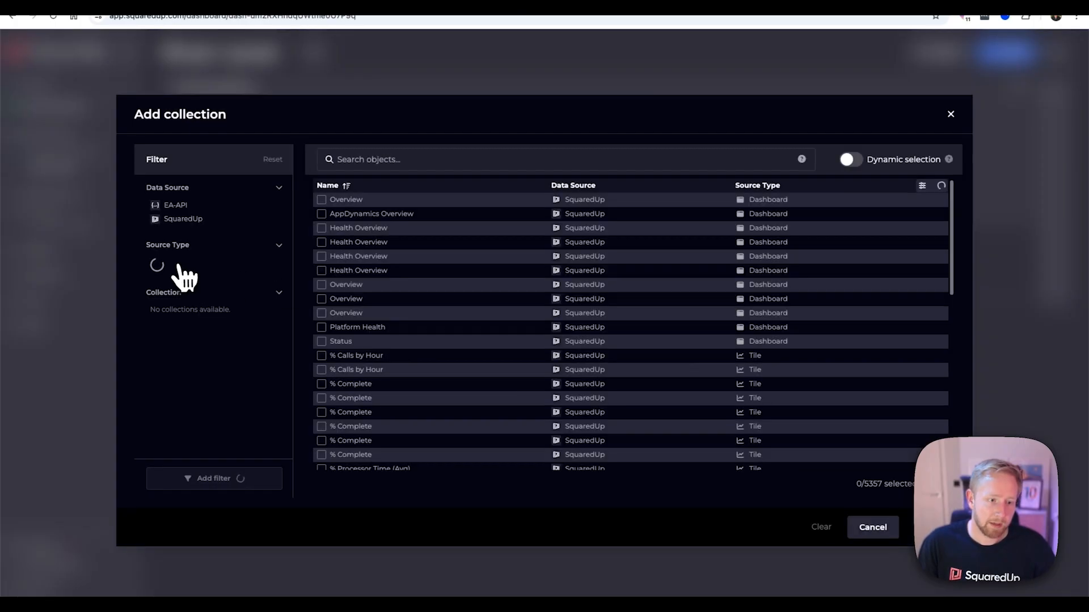
click(177, 206)
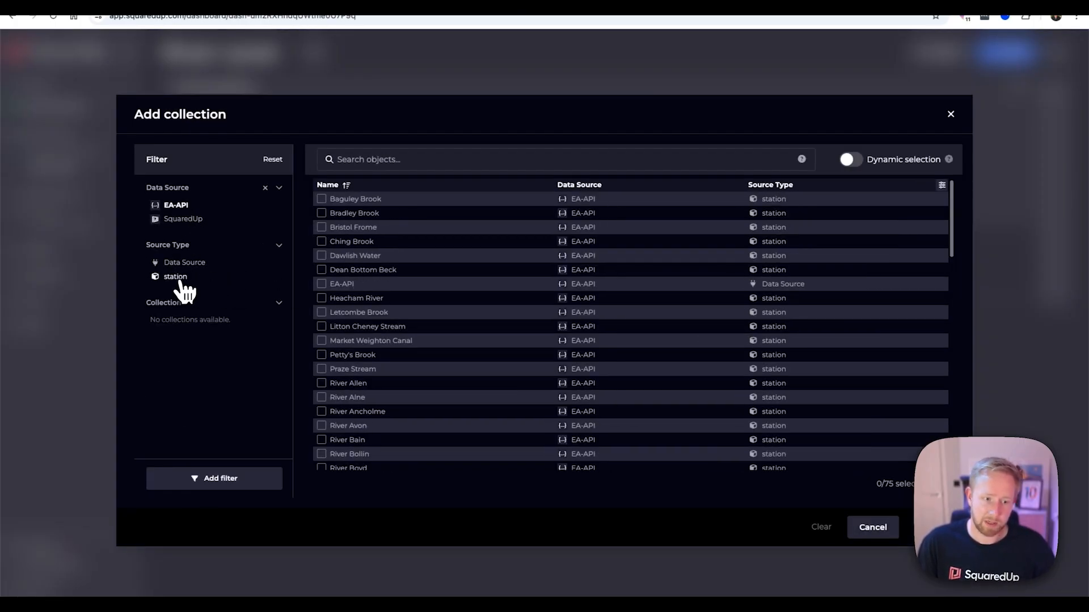
click(188, 281)
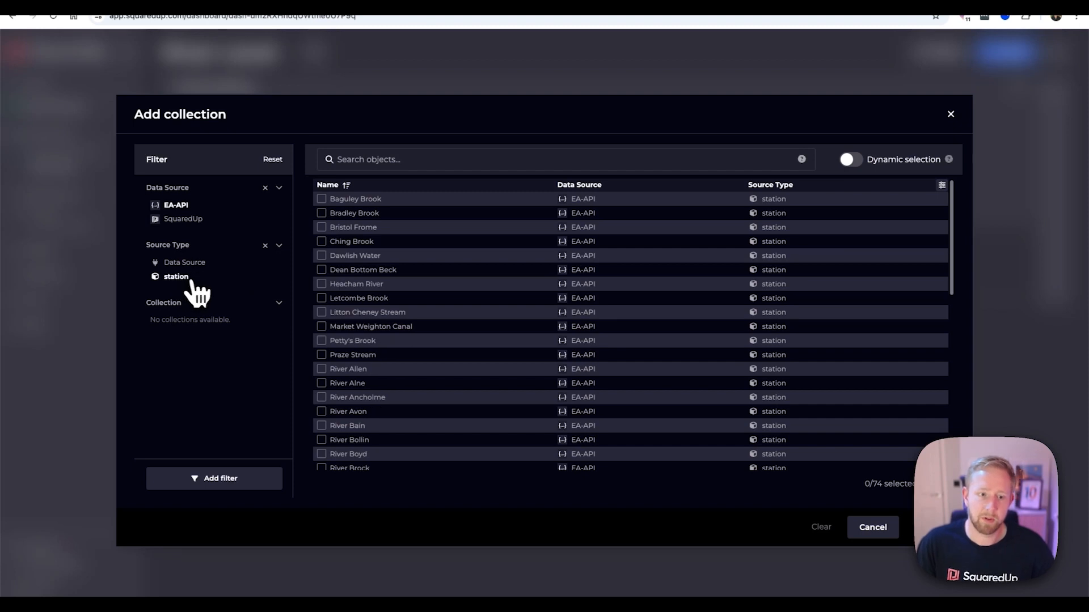
click(852, 160)
click(934, 527)
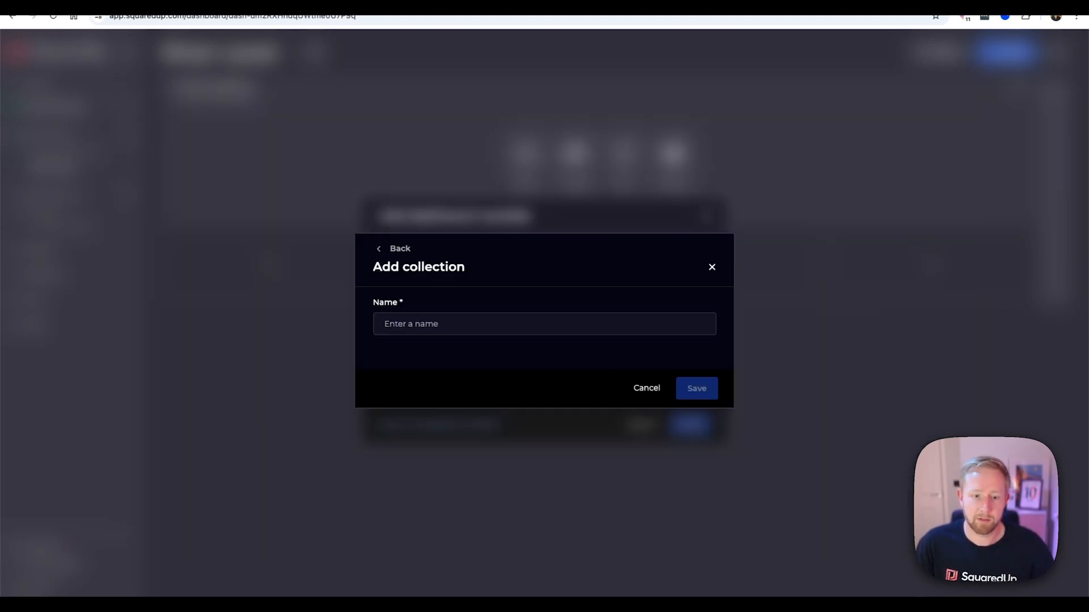
- Save the collection as All stations and add the dashboard variable with None as its default value
click(503, 323)
text(All stations)
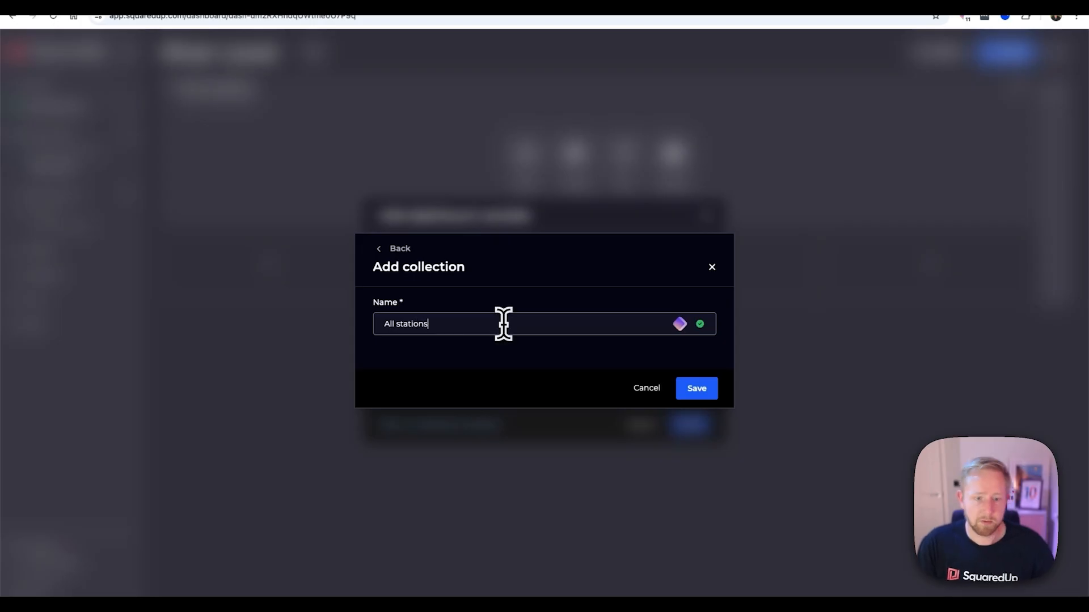
click(697, 390)
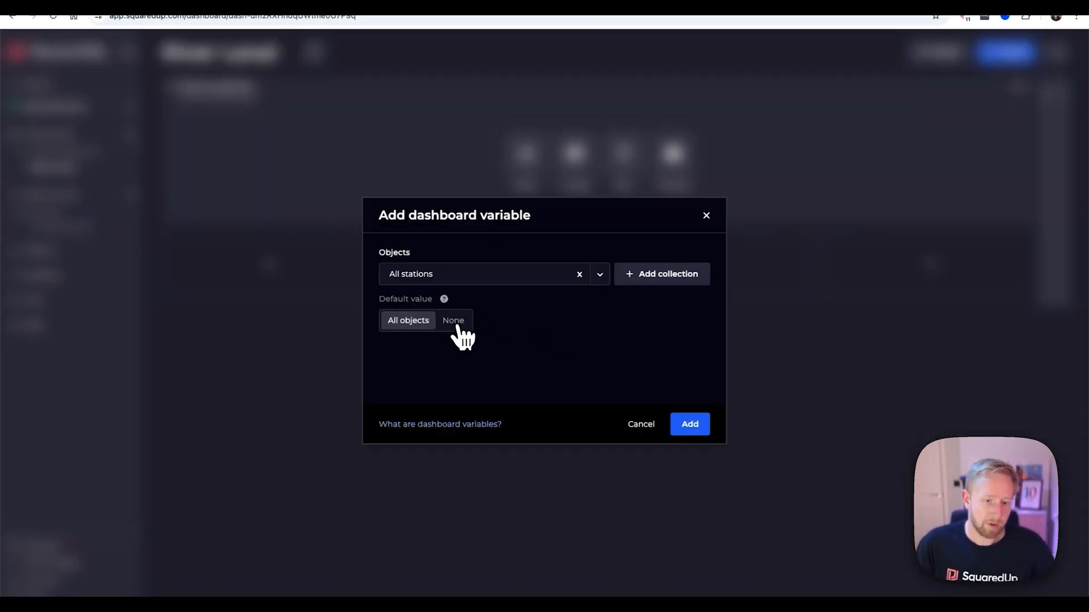
click(458, 326)
click(687, 426)
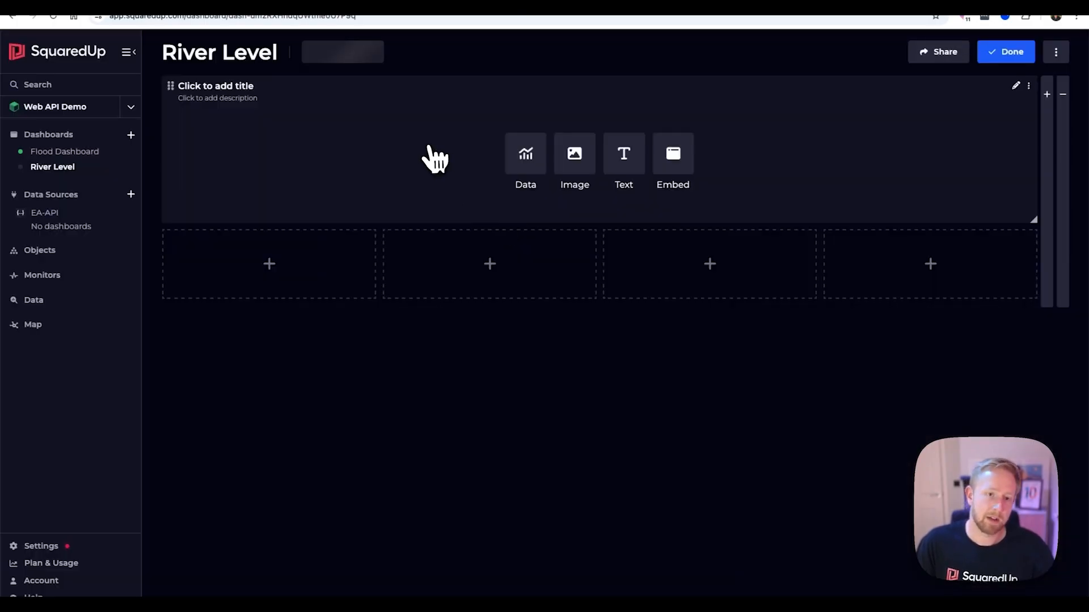
- Search the dashboard variable for bain, select River Bain, and finish editing the River Level dashboard
click(355, 52)
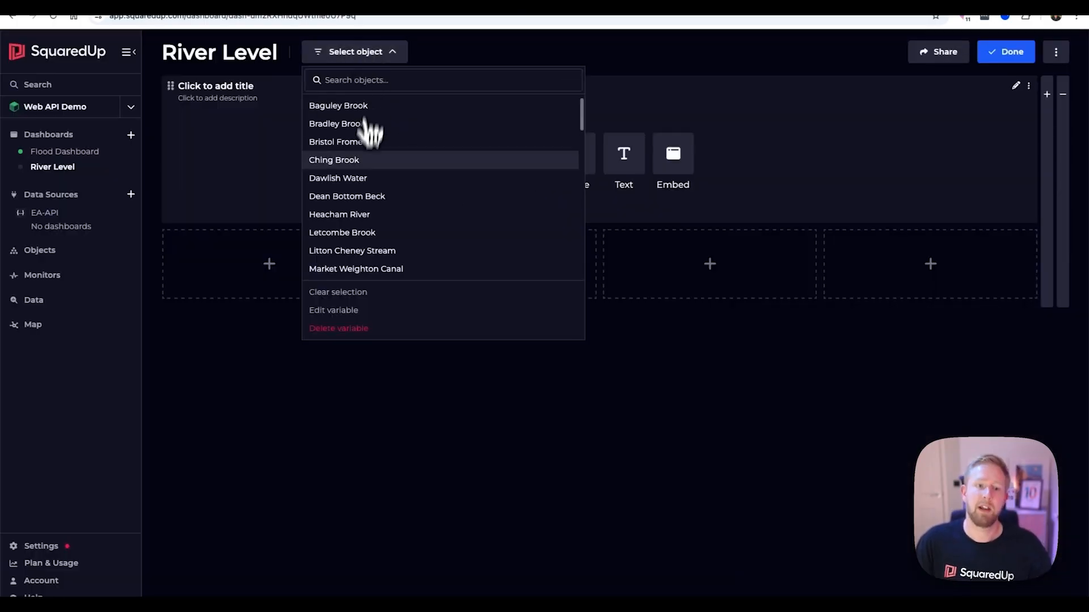
scroll(363, 215, down, 3)
scroll(397, 210, up, 2)
scroll(414, 207, up, 2)
click(387, 85)
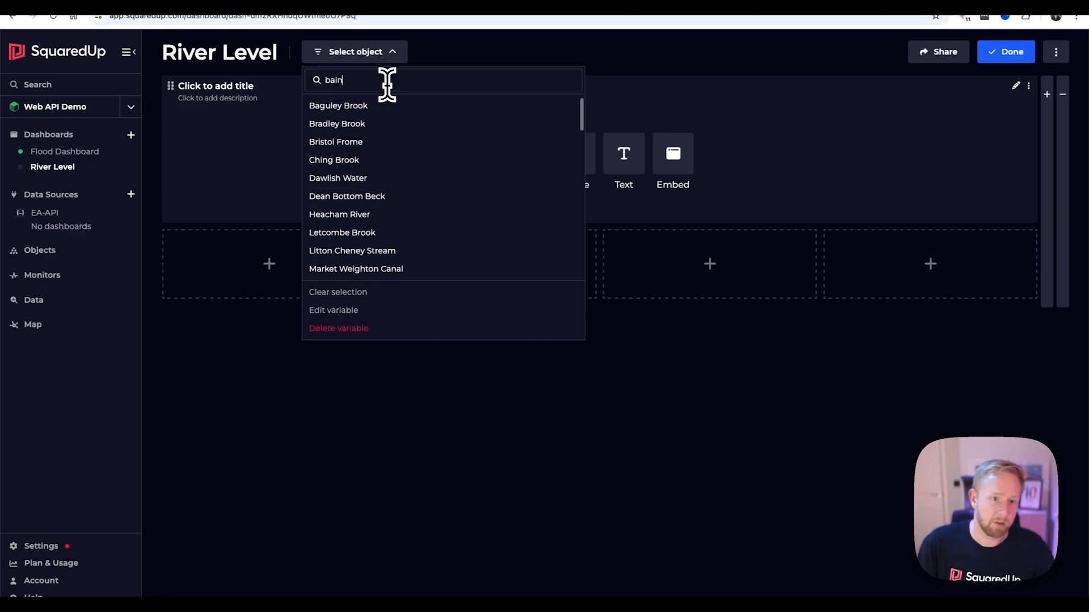
click(338, 106)
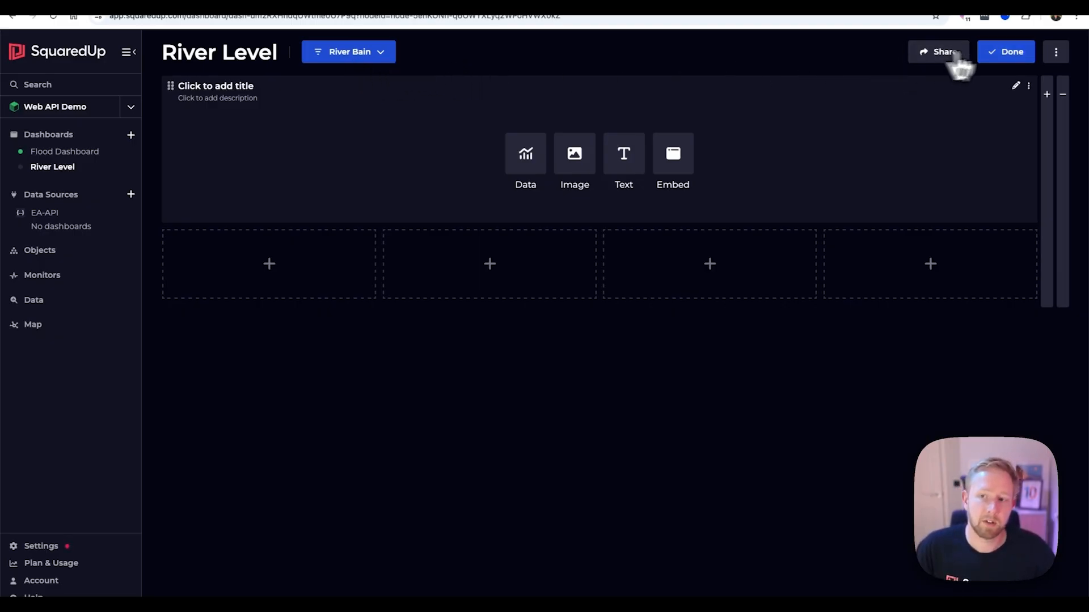
click(1012, 54)
- Copy the Current water level tile from the Flood Dashboard to the River Level dashboard in the current workspace
click(93, 152)
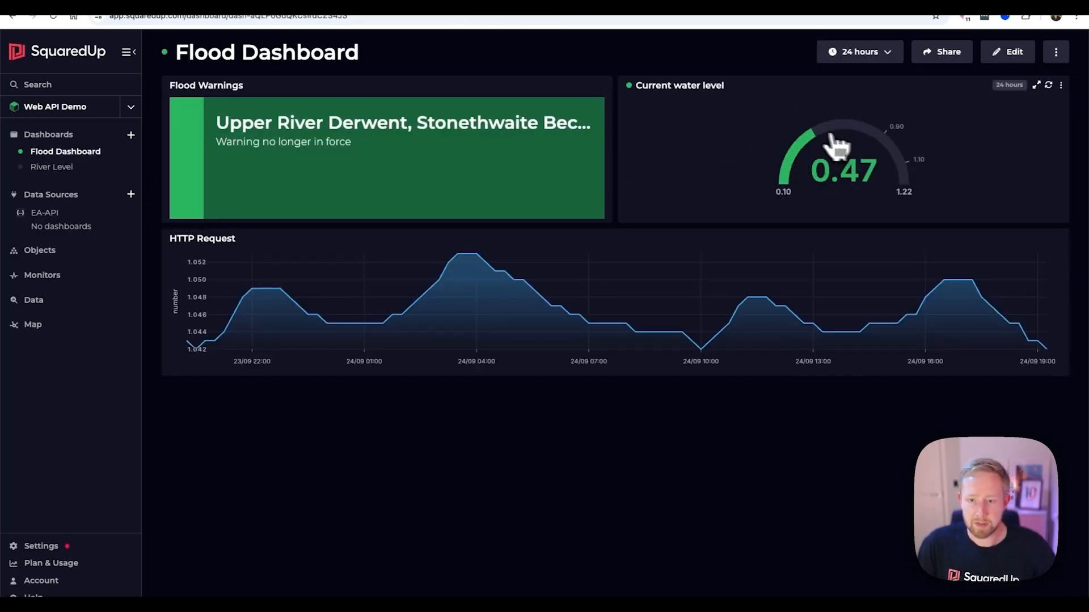
click(1061, 87)
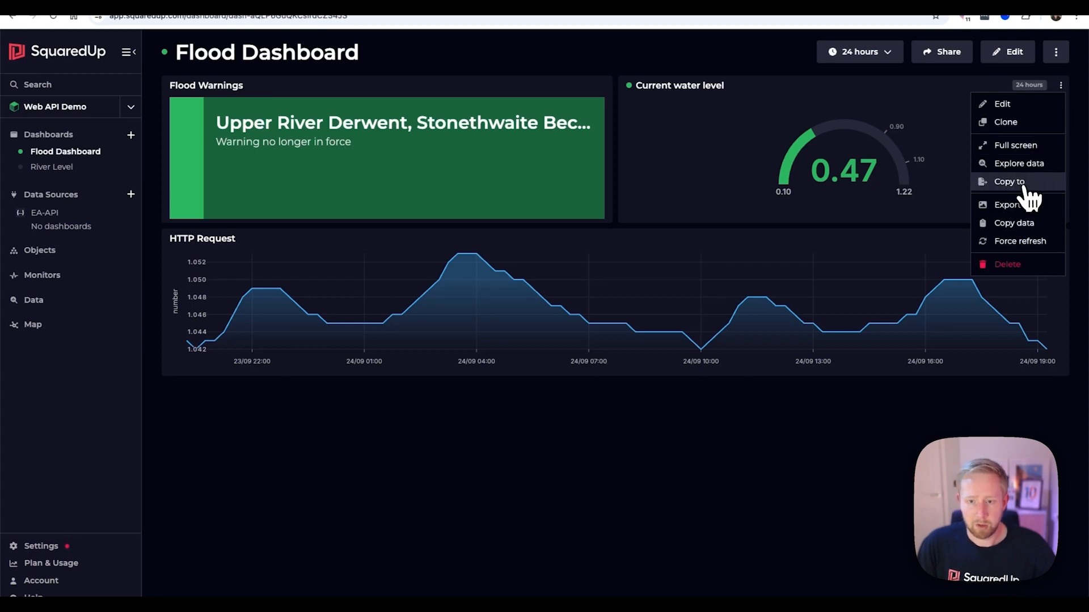
click(1024, 187)
click(470, 341)
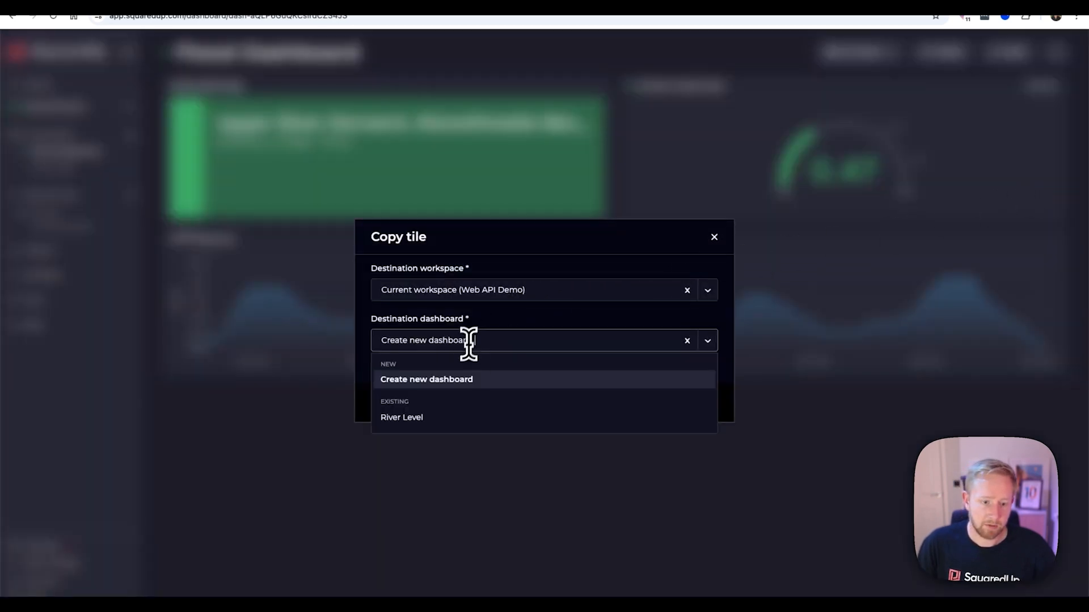
click(408, 418)
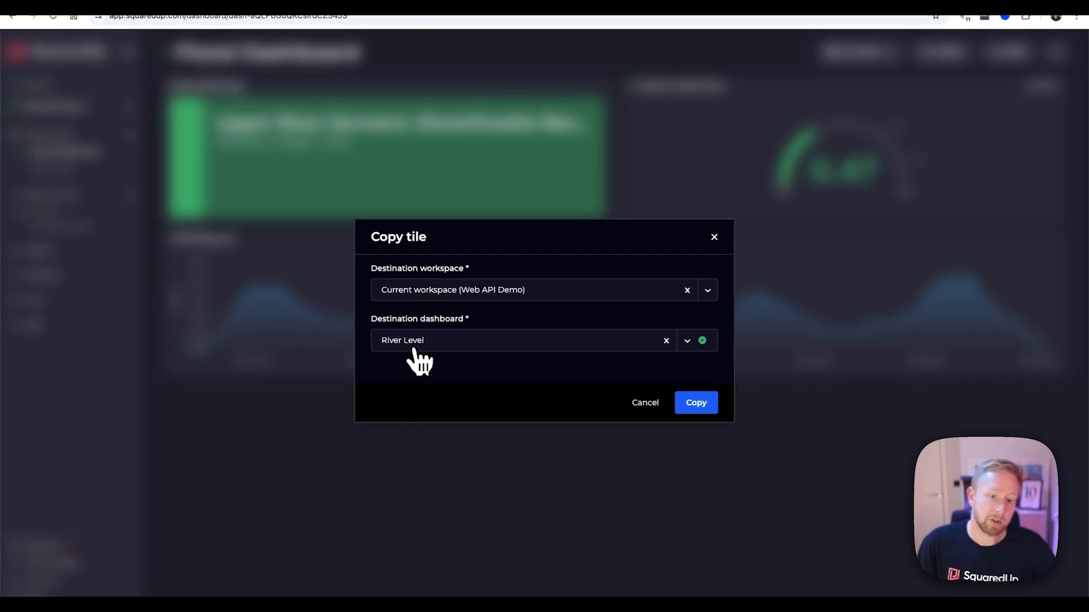
click(698, 403)
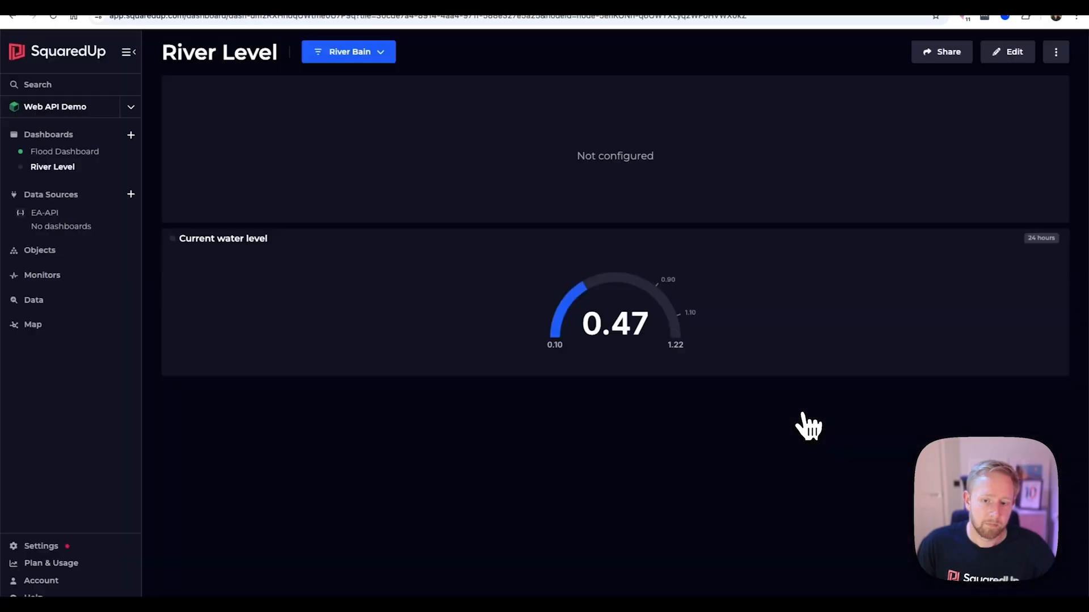
- Delete the unconfigured tile above the Current water level tile on the River Level dashboard
click(1012, 60)
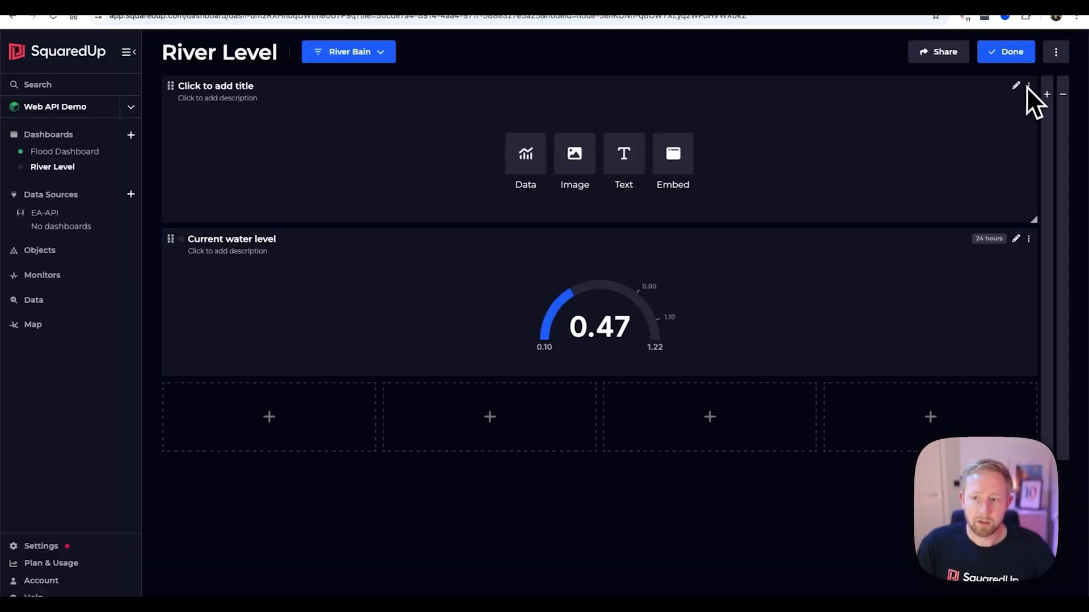
click(1038, 90)
click(984, 170)
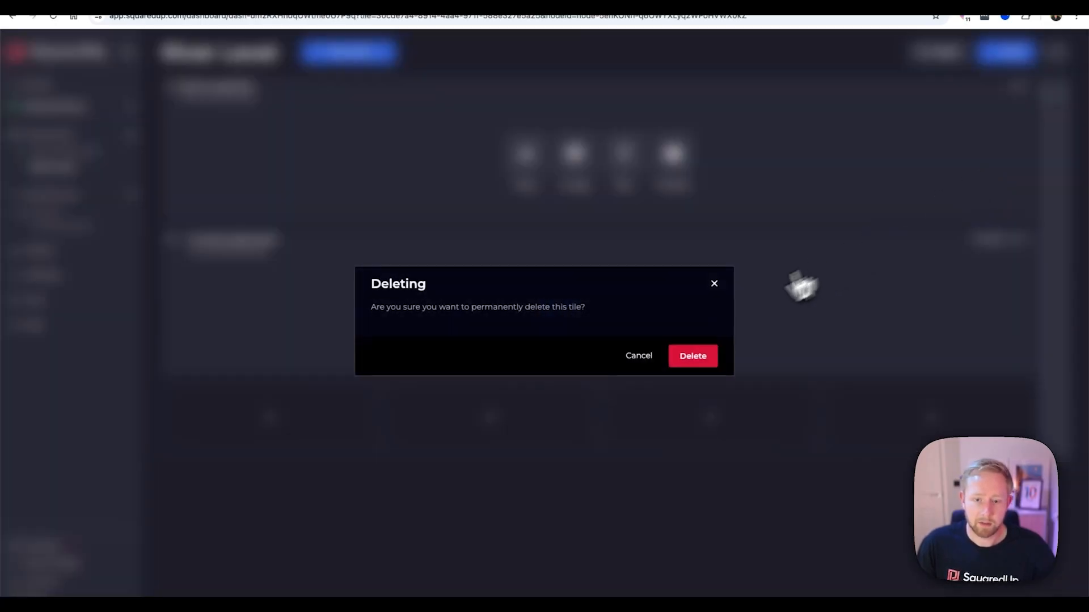
click(700, 358)
click(1056, 52)
click(1040, 161)
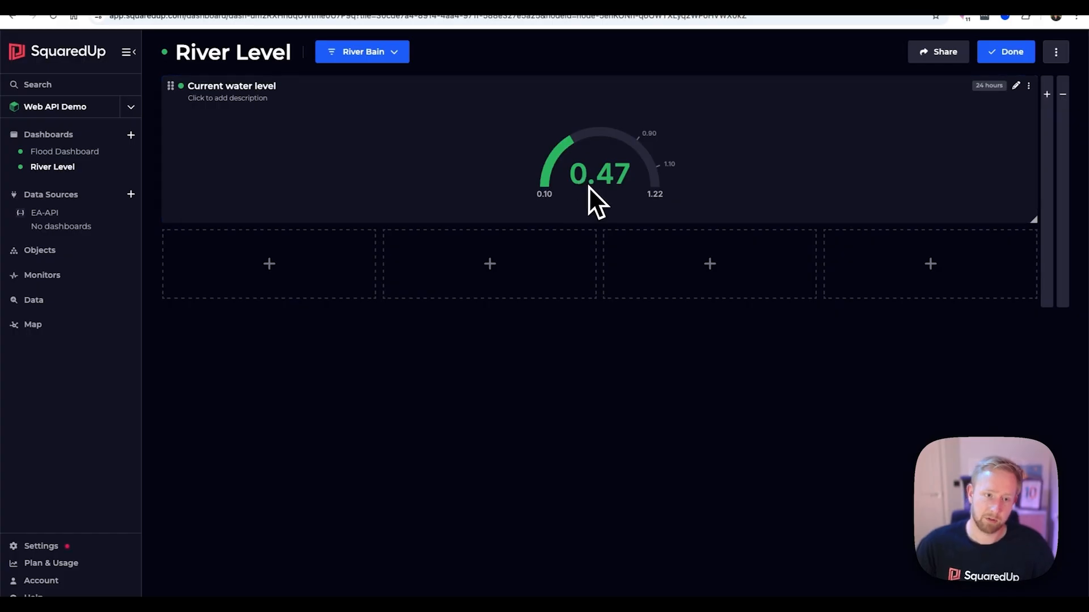
- Replace station ID 1984TH in the Current water level tile's request path with {{variable1[0].sourceId}}, apply it and save the tile
click(1016, 85)
click(110, 190)
double_click(503, 251)
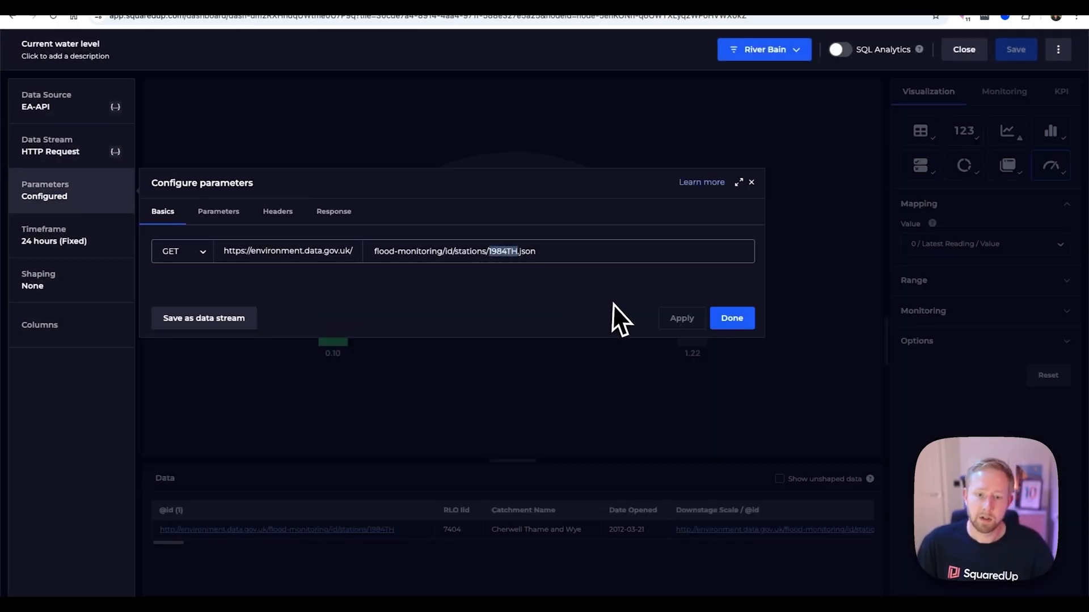
key(BackSpace)
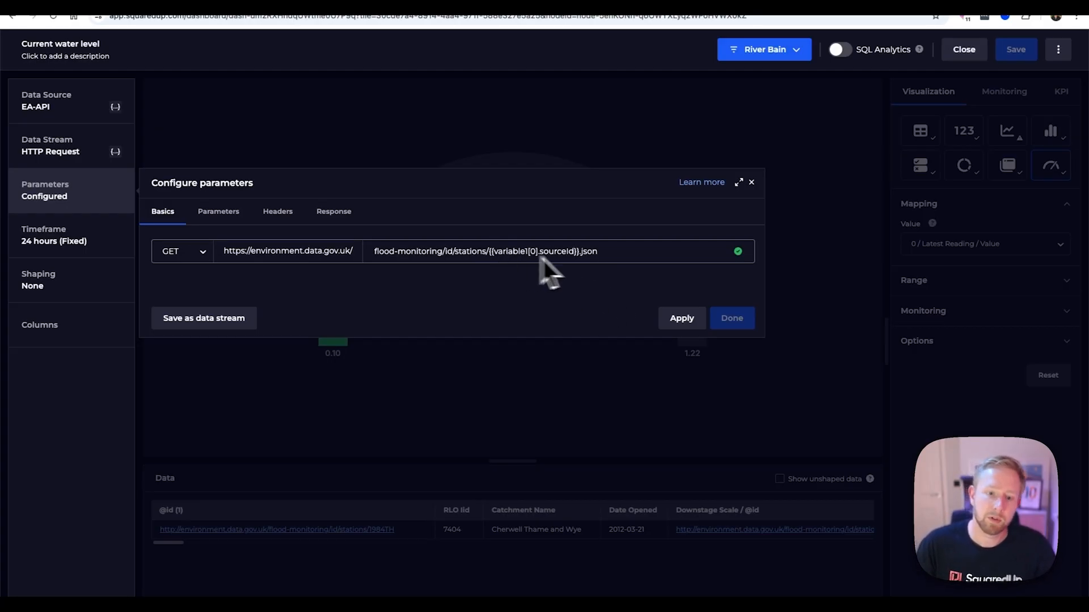
click(689, 322)
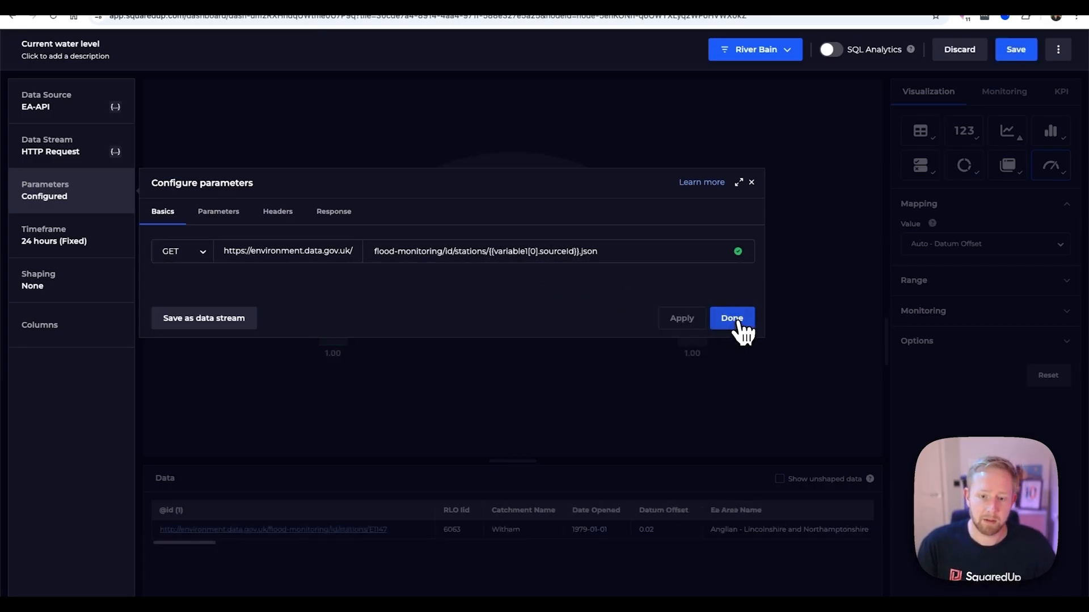
click(736, 322)
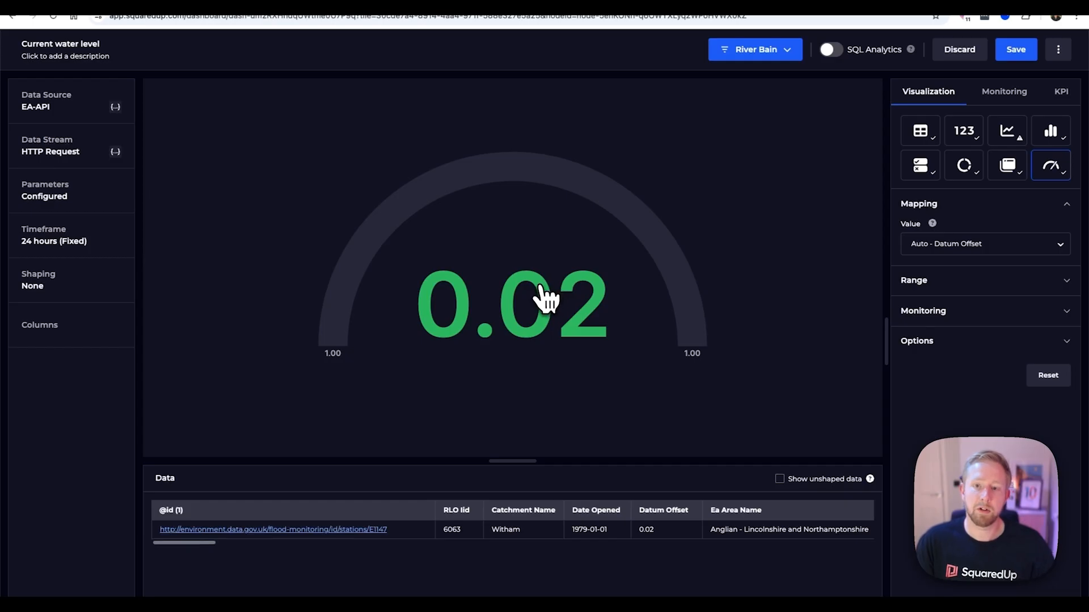
click(1015, 51)
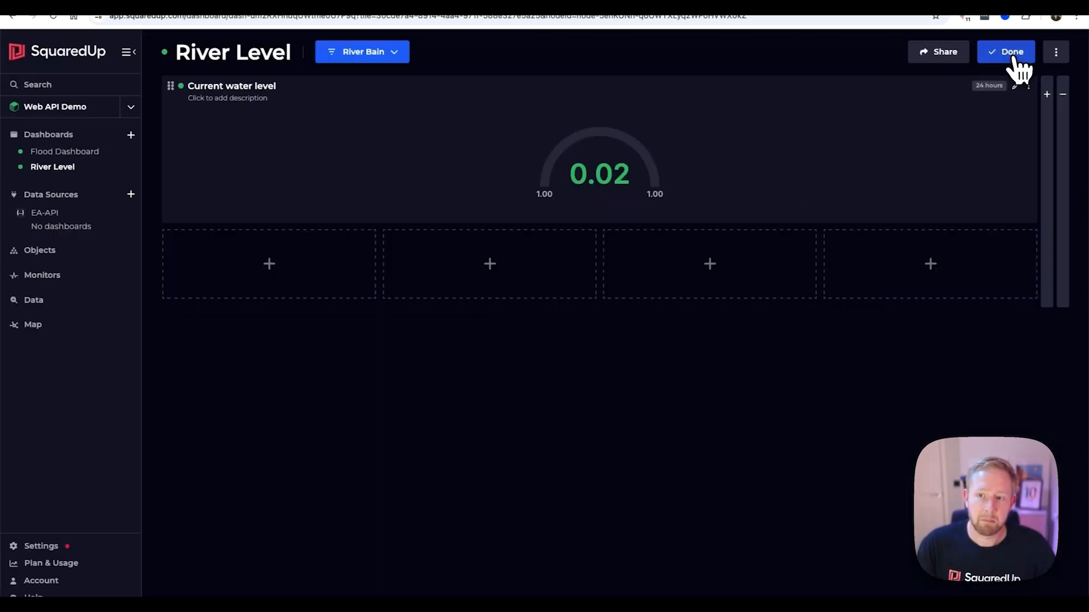
- Browse the stations offered by the dashboard variable, keep River Bain selected, and finish editing the River Level dashboard
click(386, 54)
scroll(391, 238, down, 5)
scroll(396, 224, up, 10)
scroll(395, 224, down, 3)
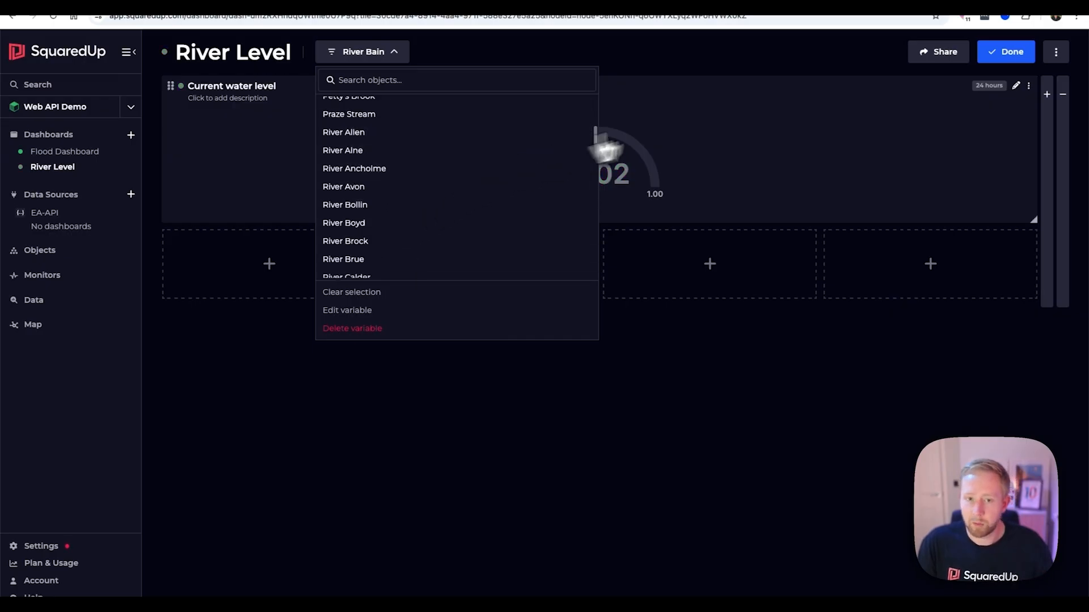
click(964, 67)
click(1001, 56)
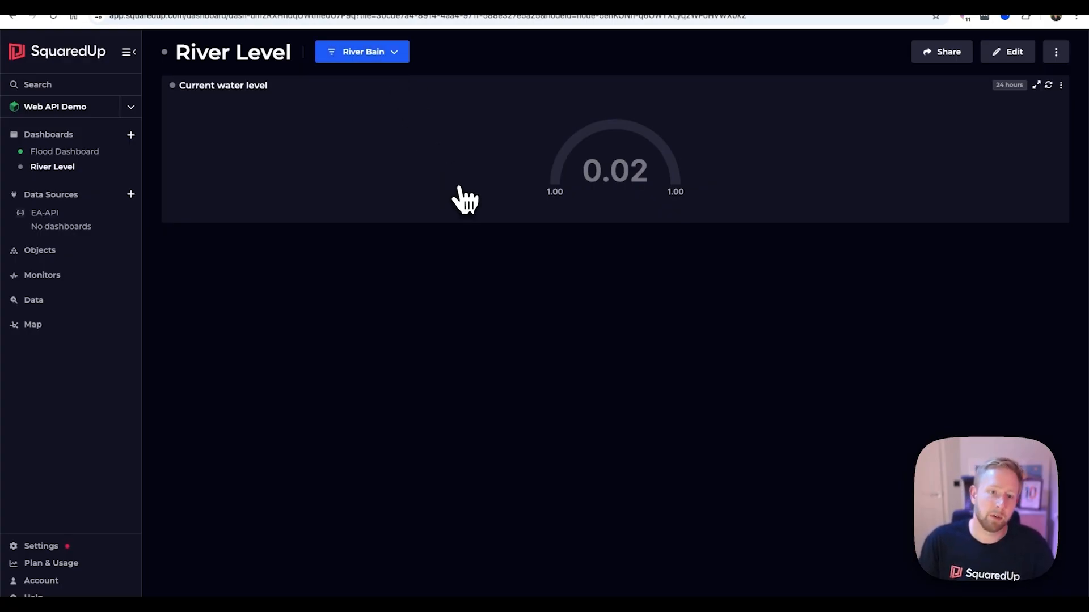
- Search the whole workspace for bain and open the matching object's drilldown page
click(74, 86)
text(bain)
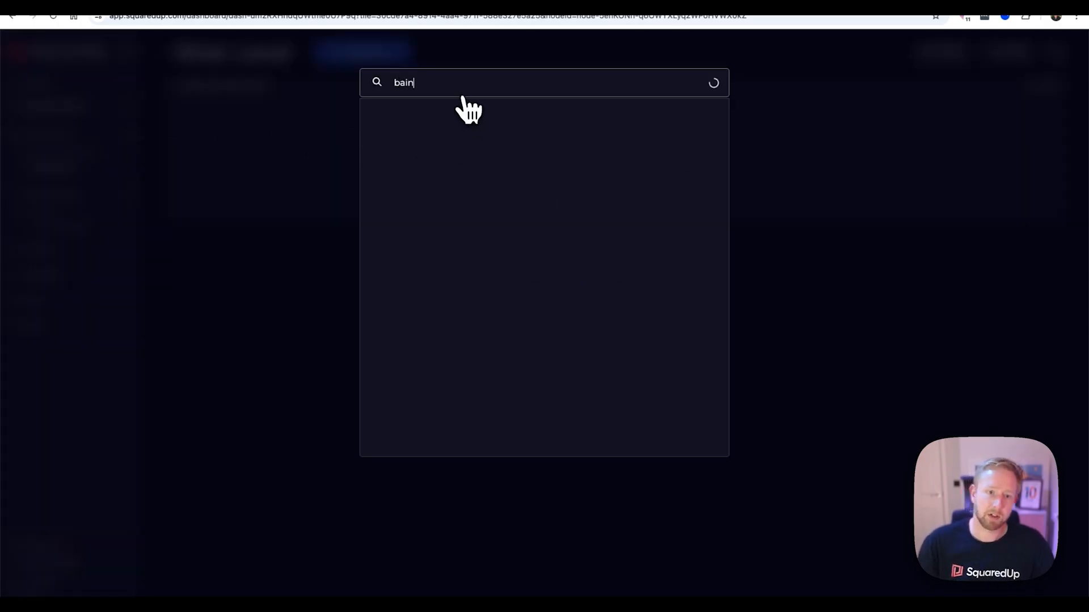
click(460, 143)
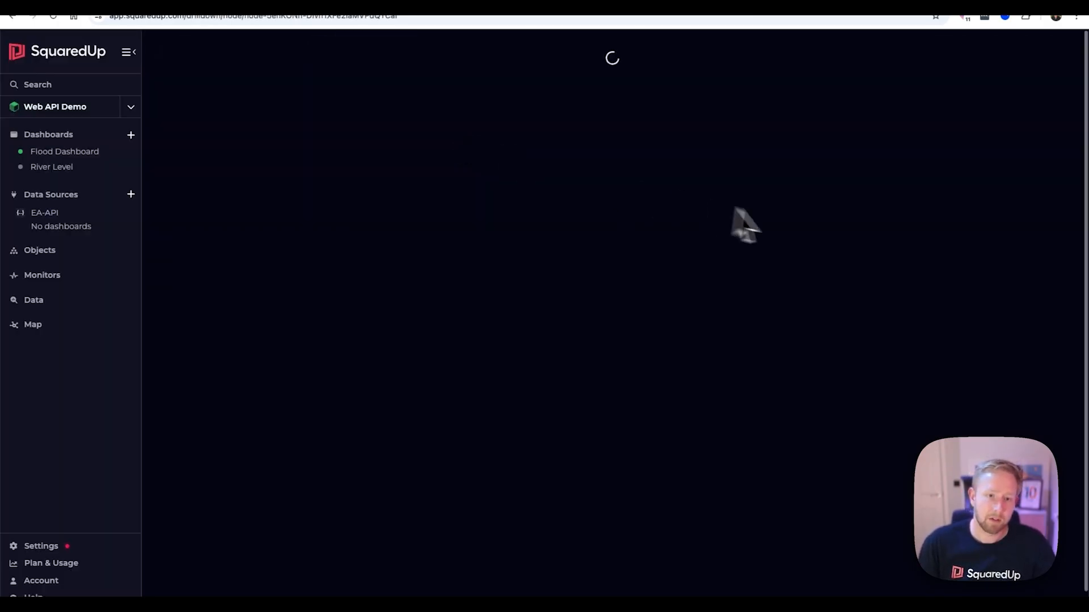